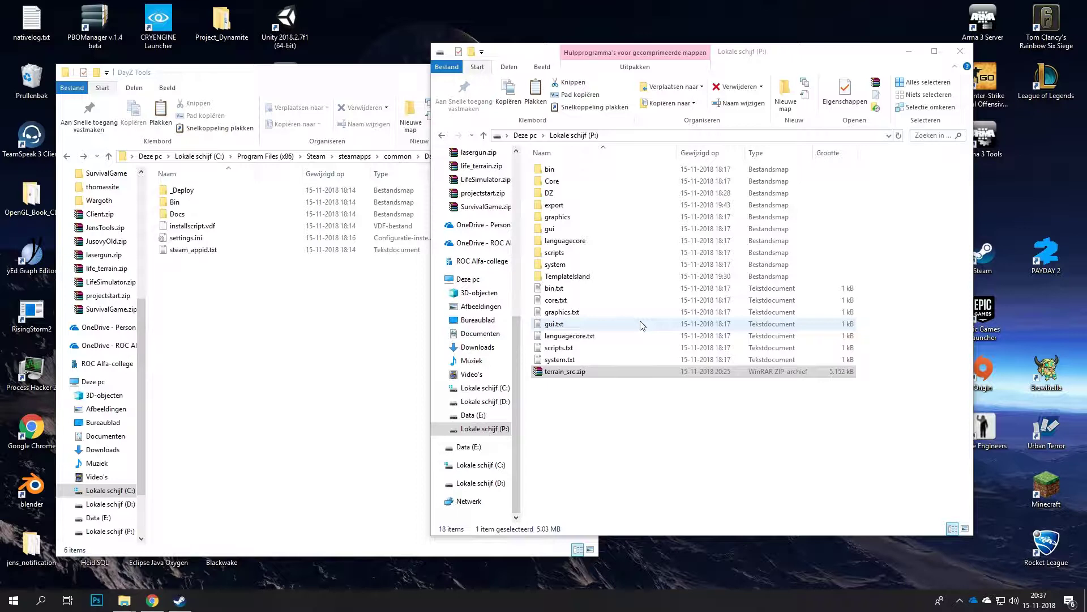
Open terrain_src.zip from the P: drive at its terrain_src folder and move the archive window clear of the P: drive window
double_click(564, 372)
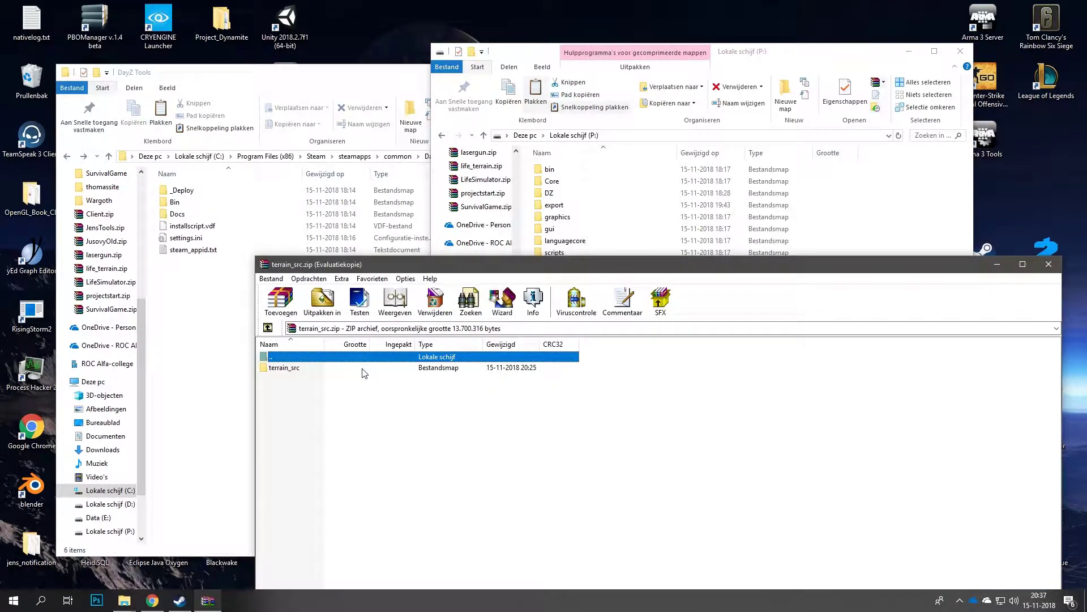
left_click(361, 370)
left_click(747, 466)
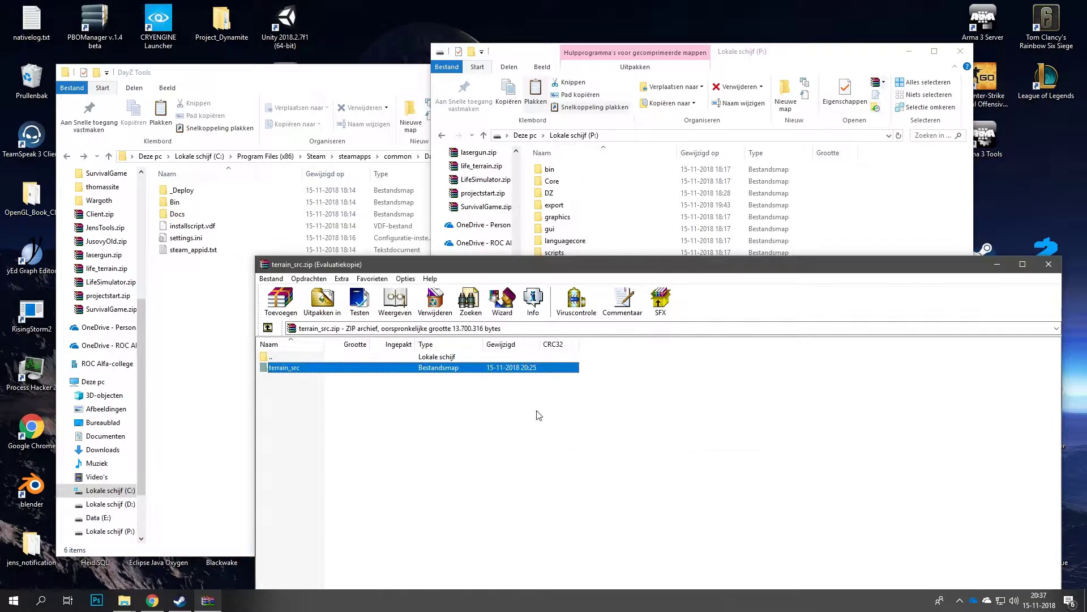
double_click(476, 368)
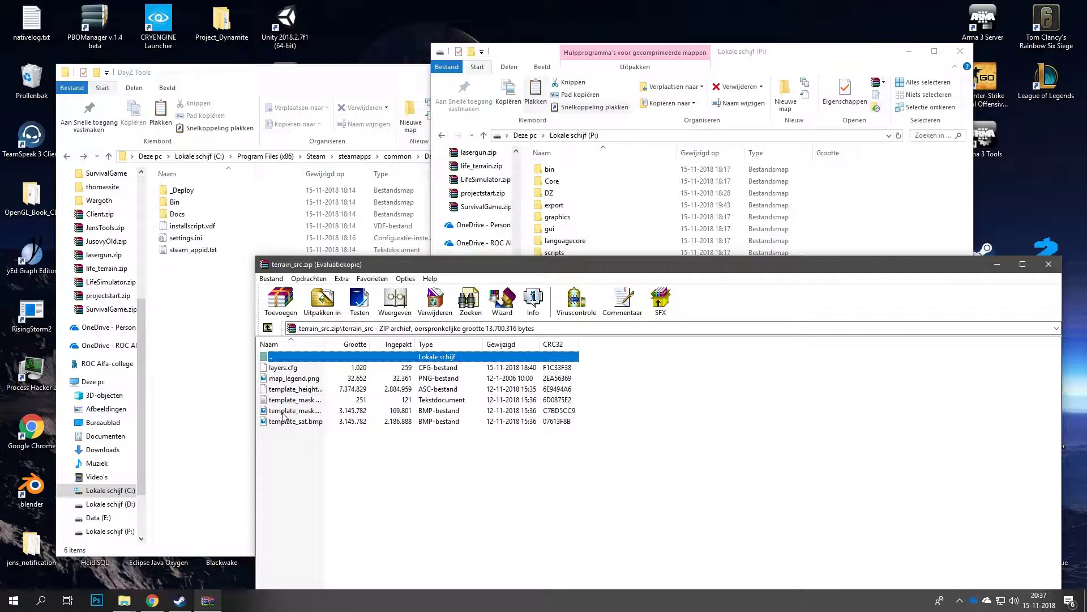
left_click_drag(374, 466, 406, 476)
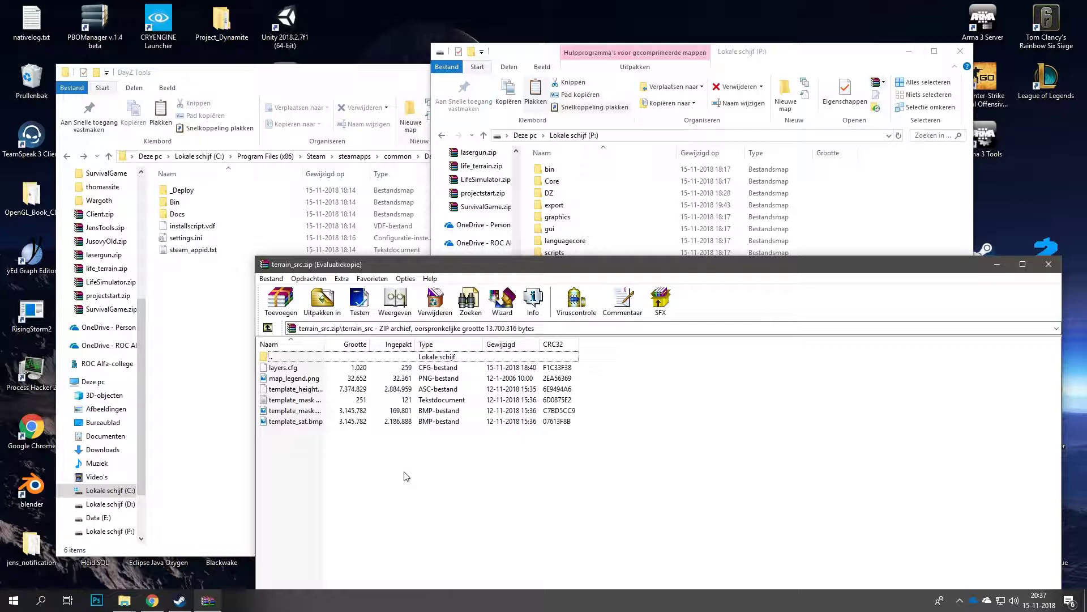
left_click_drag(574, 266, 345, 191)
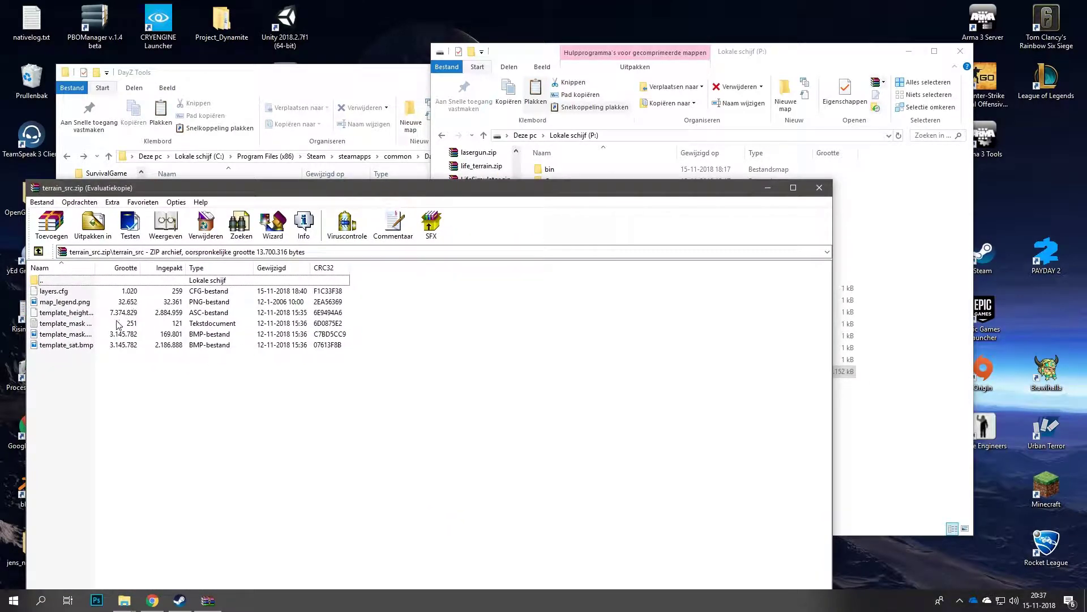
Create a new folder named Tutorial in the root of the P: drive
left_click(925, 366)
right_click(681, 427)
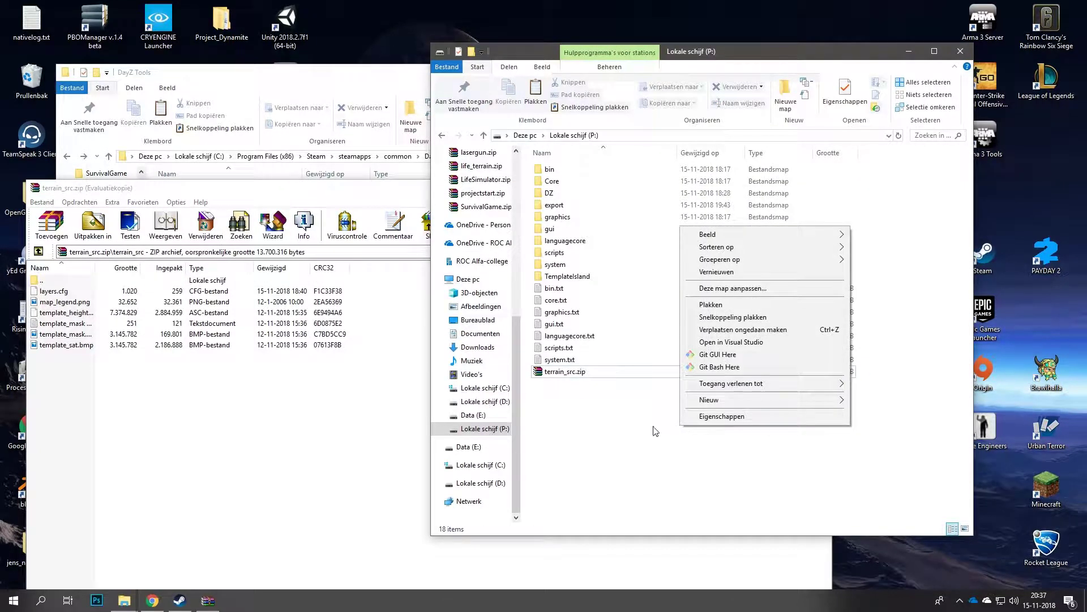
left_click(590, 425)
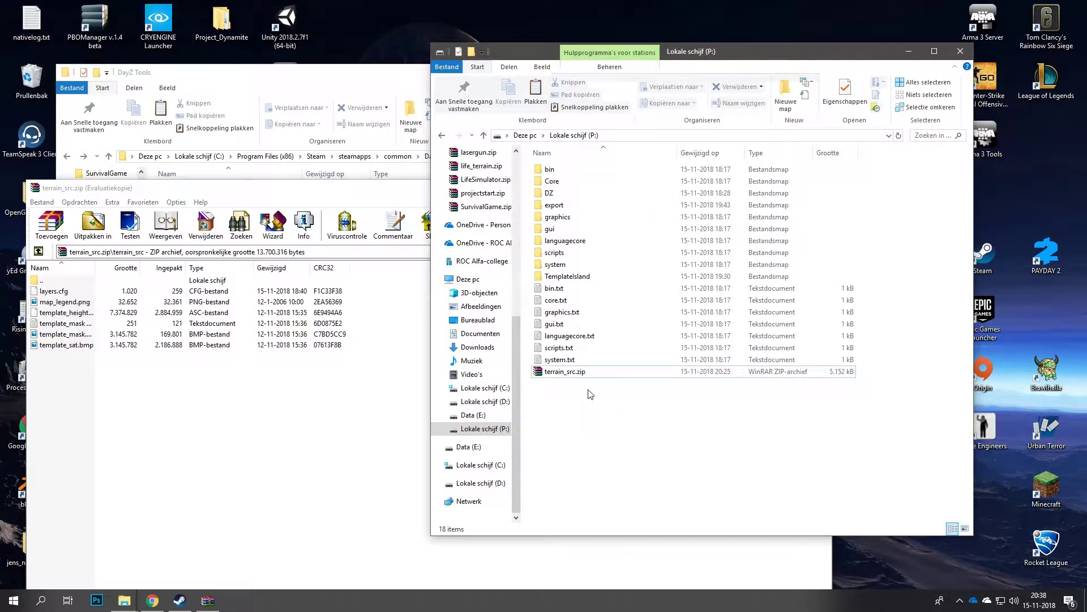
left_click_drag(789, 420, 794, 472)
right_click(568, 394)
mouse_move(624, 371)
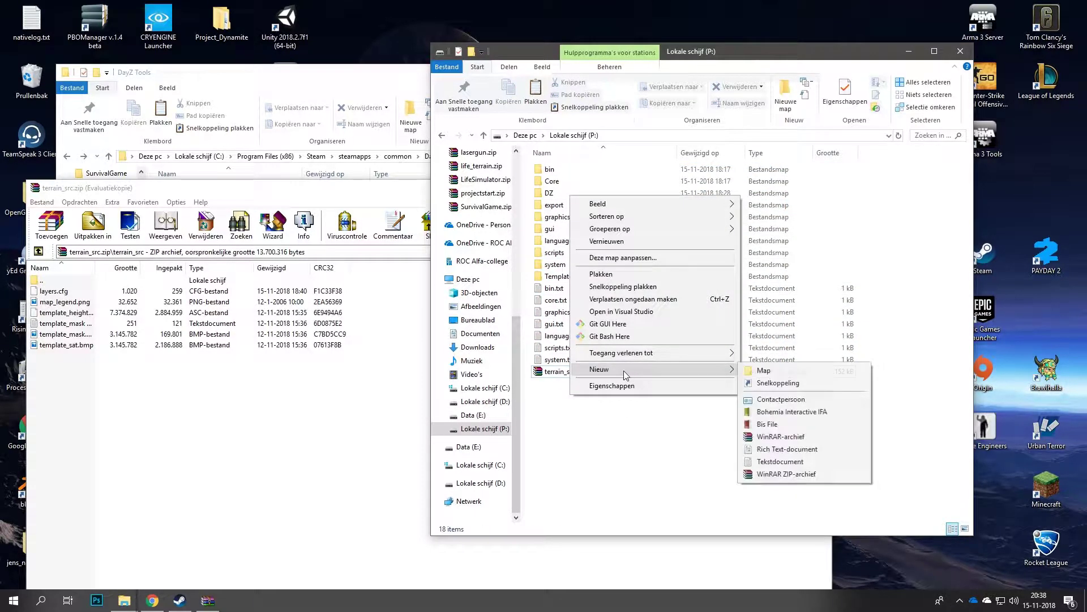
right_click(594, 423)
mouse_move(654, 399)
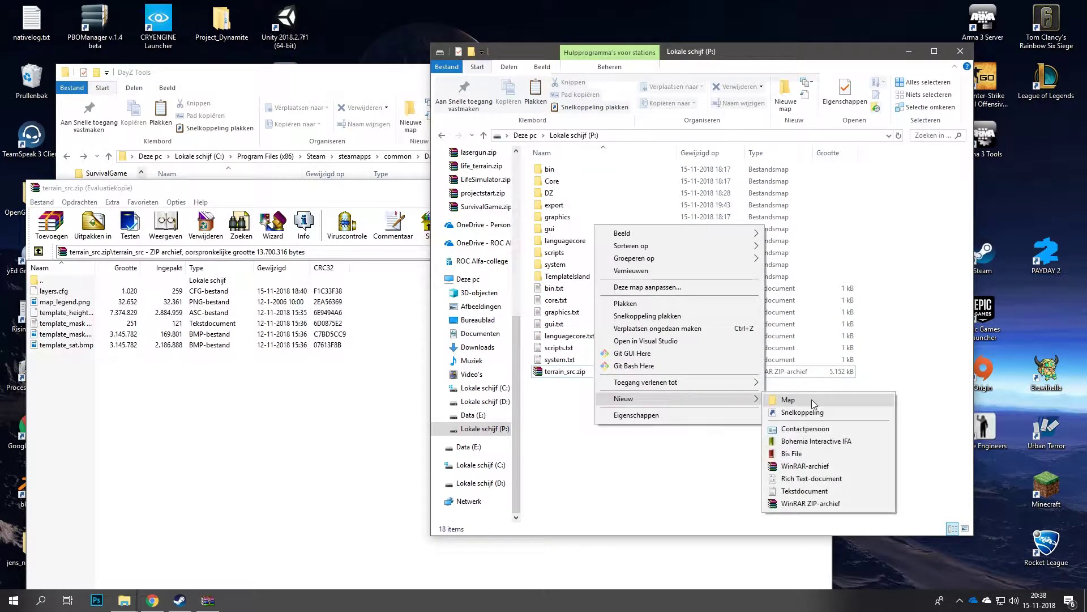
left_click(811, 400)
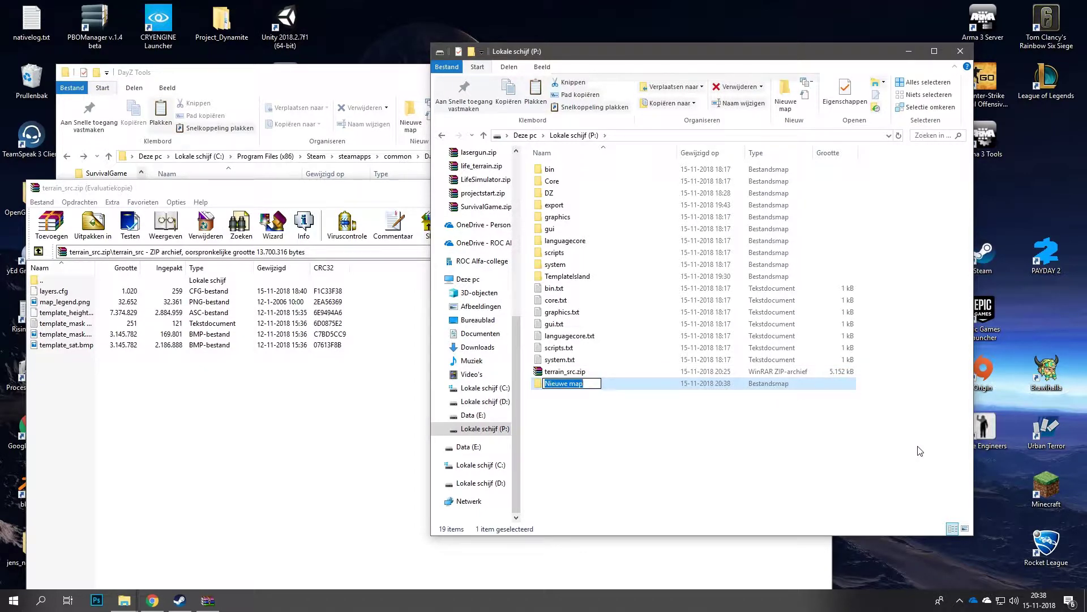
type("Tutorial")
key("Return")
Create a subfolder named source inside the Tutorial folder
double_click(585, 389)
right_click(558, 287)
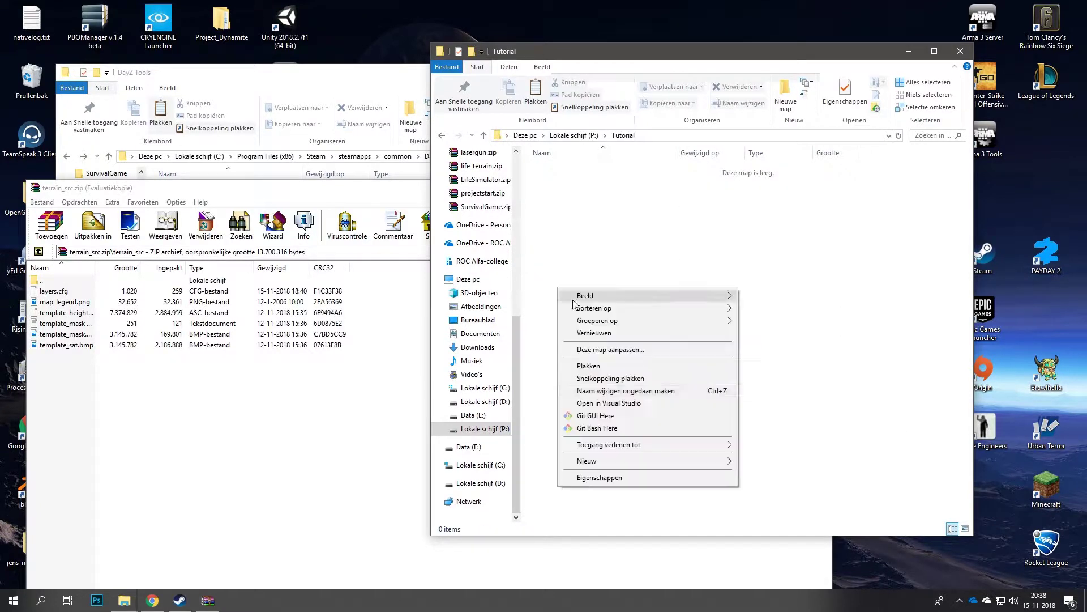
mouse_move(623, 461)
left_click(789, 460)
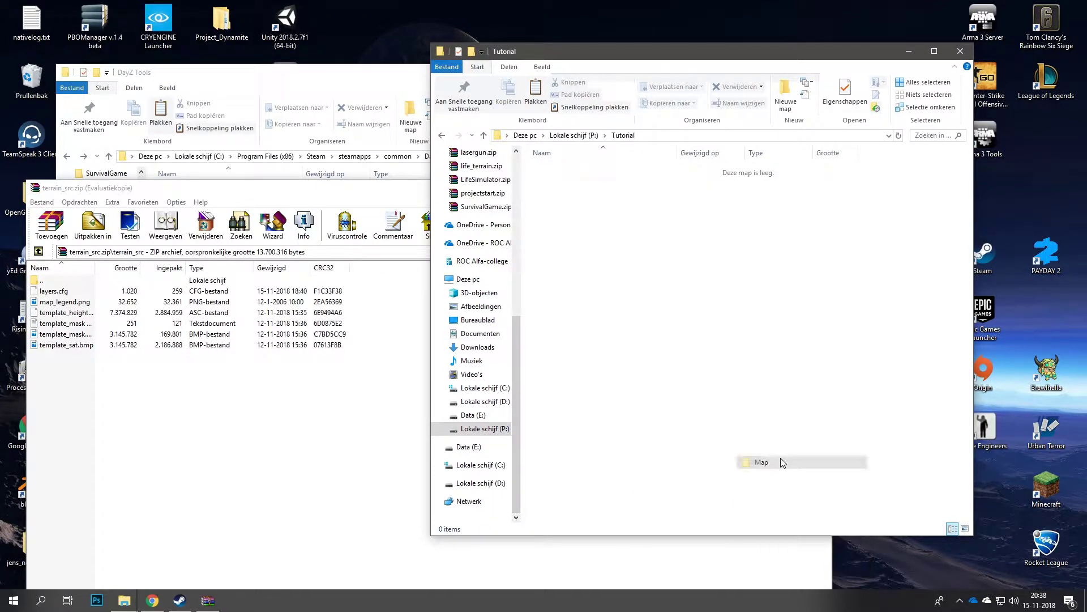
type("S")
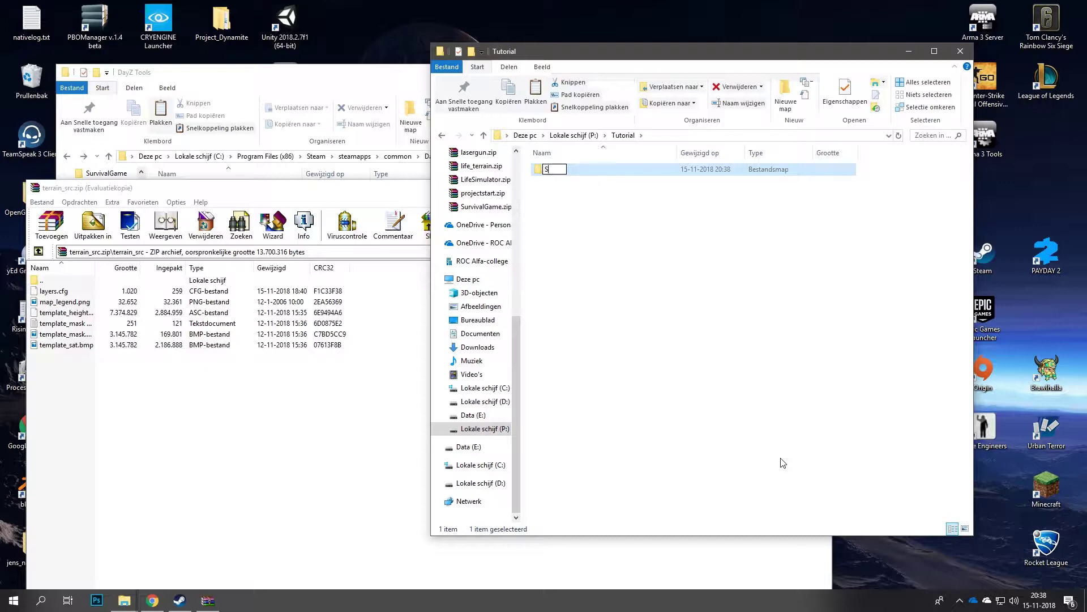
key("BackSpace")
type("source")
key("Return")
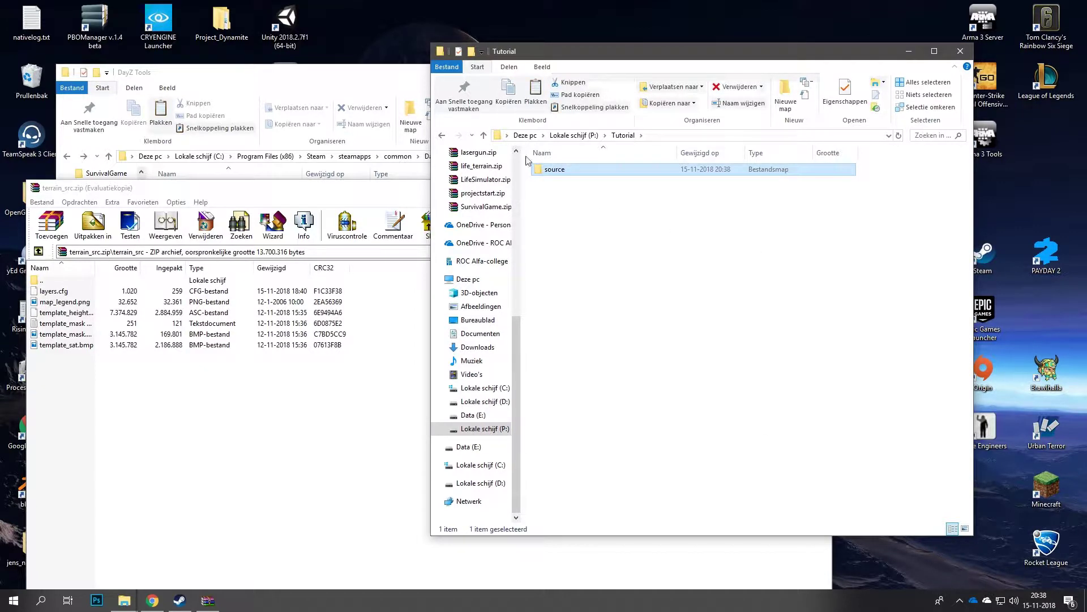
left_click(574, 135)
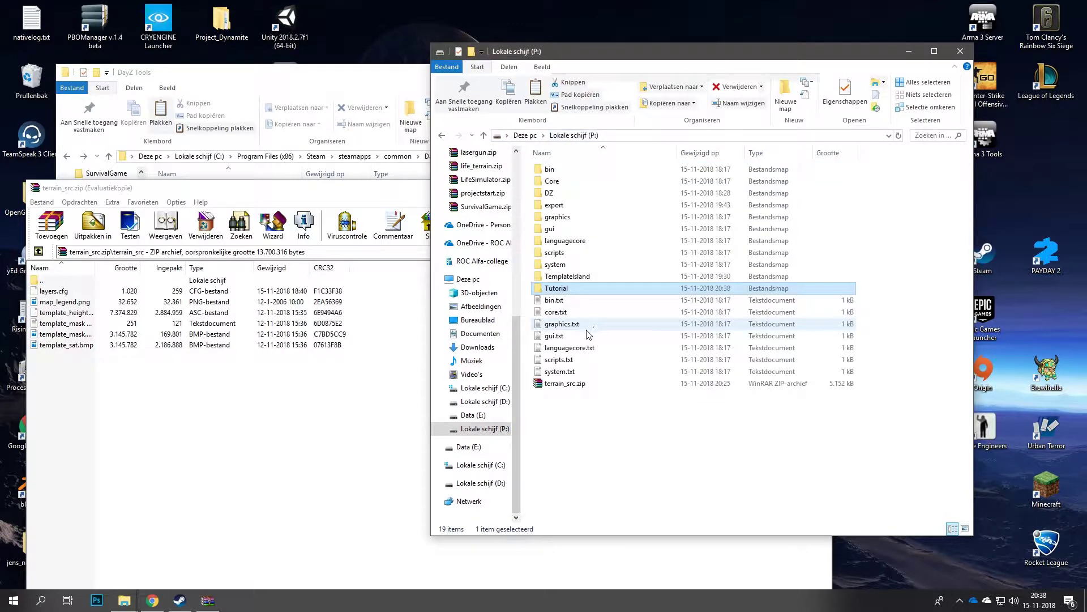
left_click(569, 289)
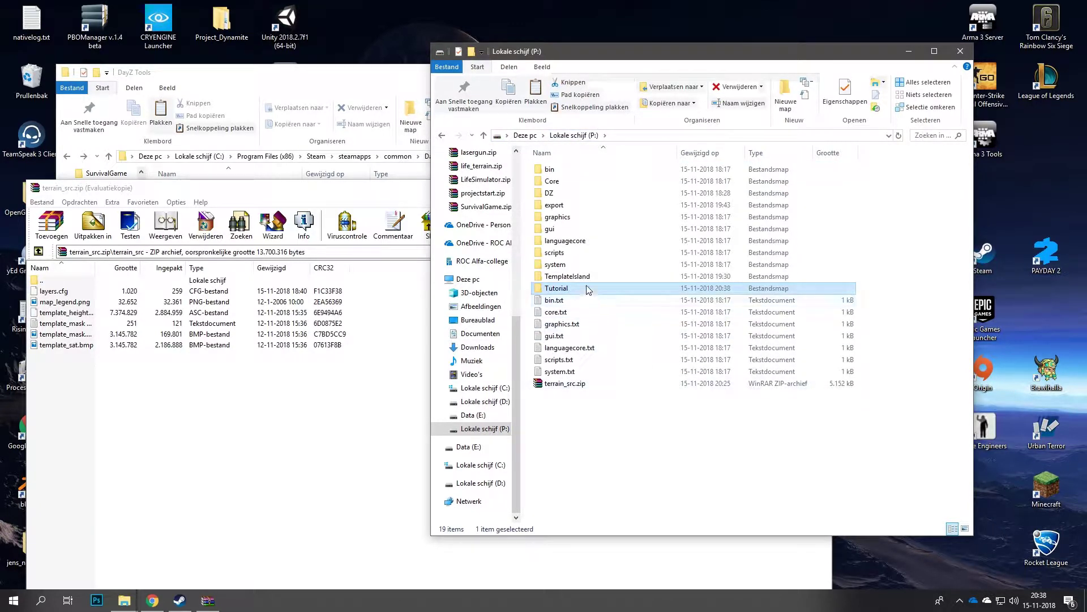
double_click(580, 384)
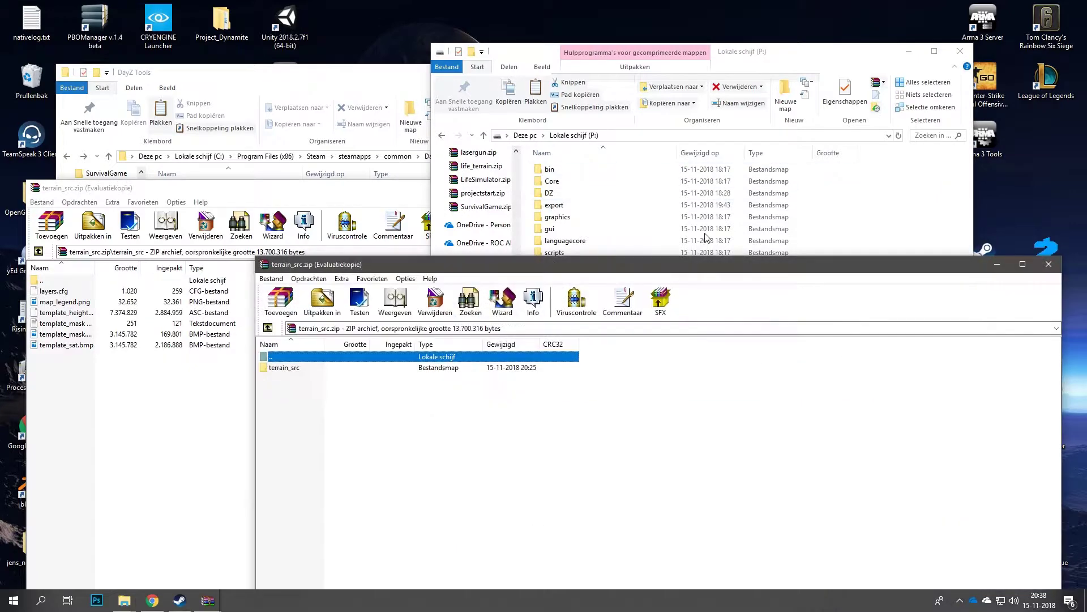
left_click(1047, 265)
Extract all files of the archive's terrain_src folder into Tutorial\source and put the archive window away
double_click(589, 289)
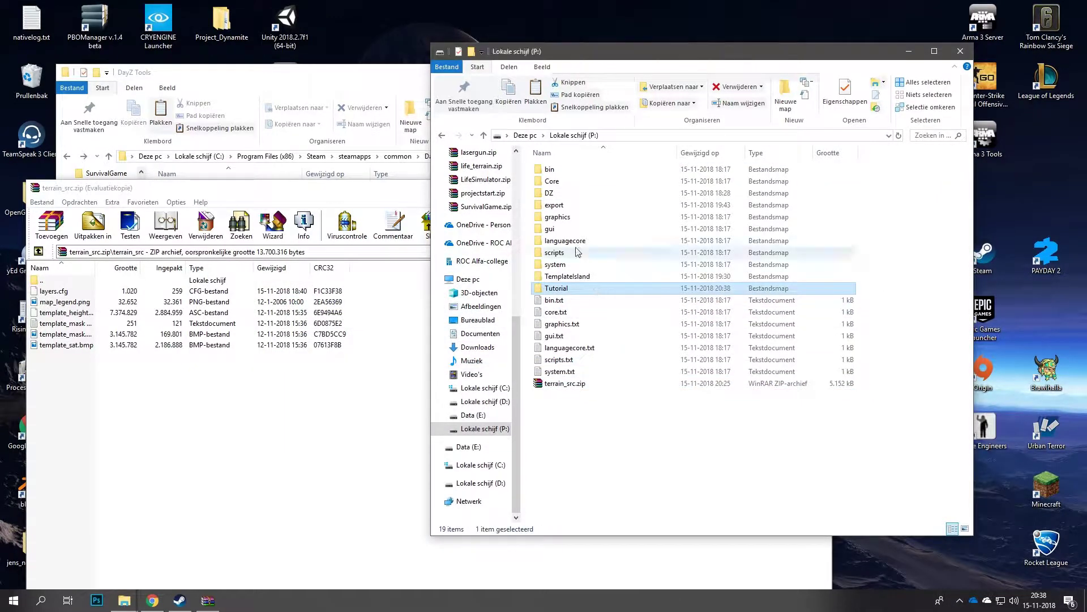
double_click(588, 169)
left_click_drag(244, 430, 138, 298)
left_click_drag(150, 372, 104, 288)
left_click_drag(218, 295, 906, 308)
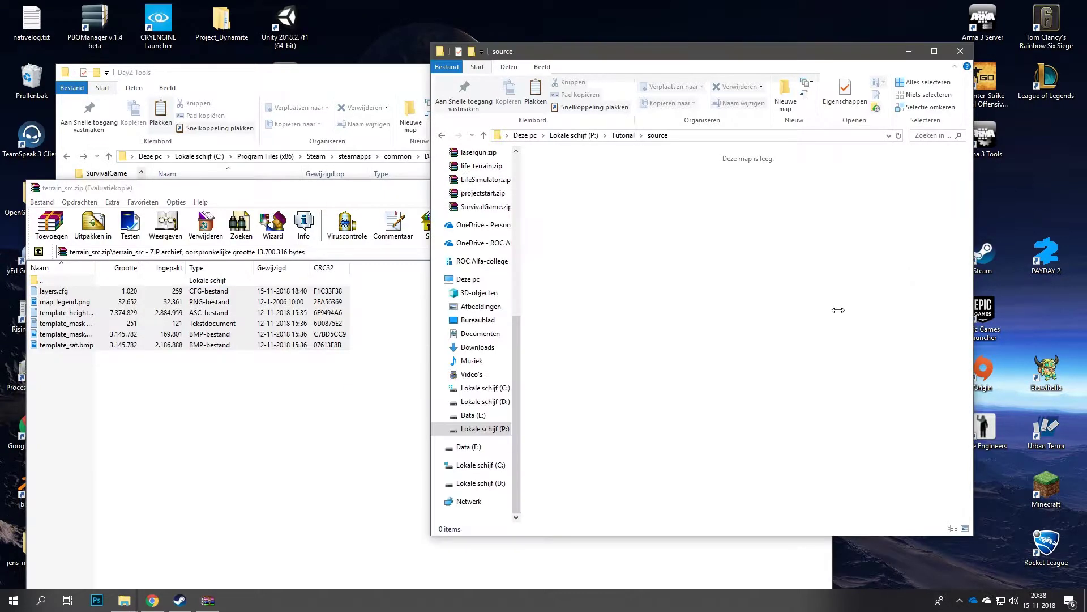
left_click(750, 330)
left_click(713, 561)
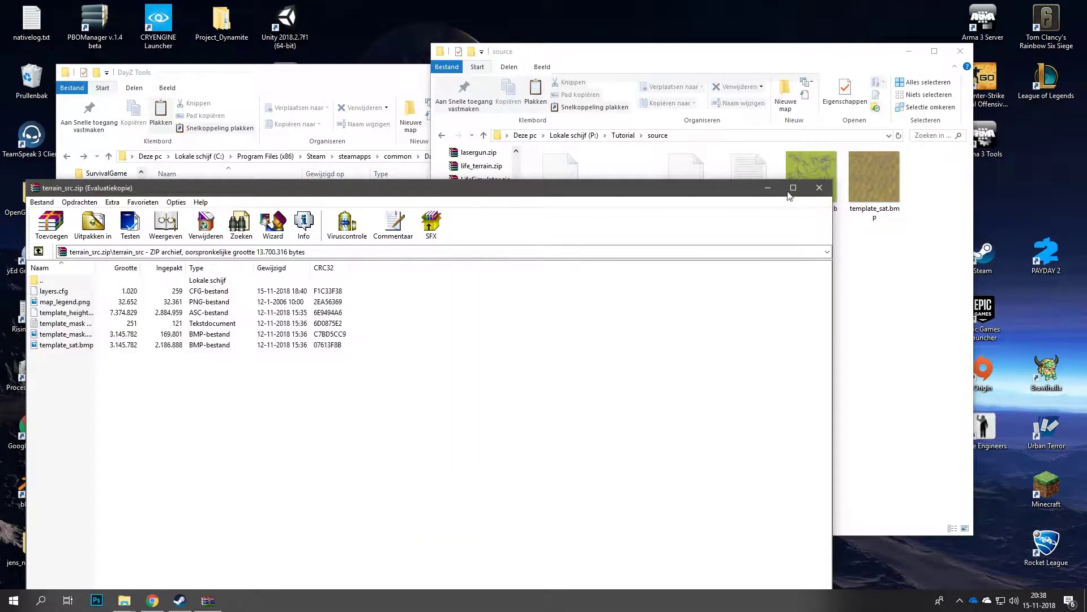
left_click(775, 181)
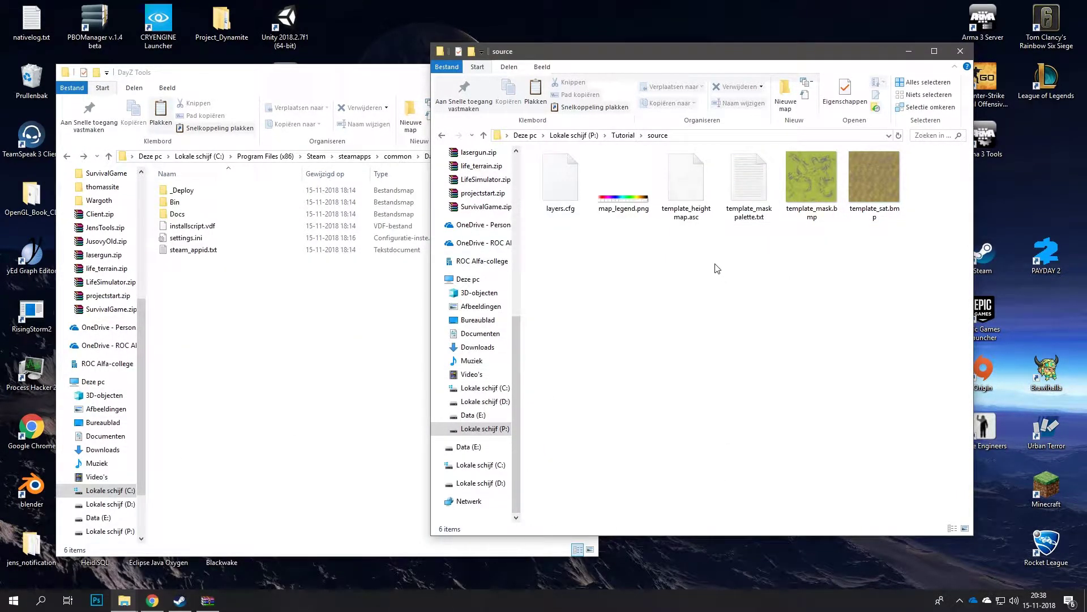
Open layers.cfg from the source folder in Notepad++ and highlight the class Dry_Grass line
left_click_drag(907, 281, 589, 150)
left_click(654, 313)
right_click(556, 166)
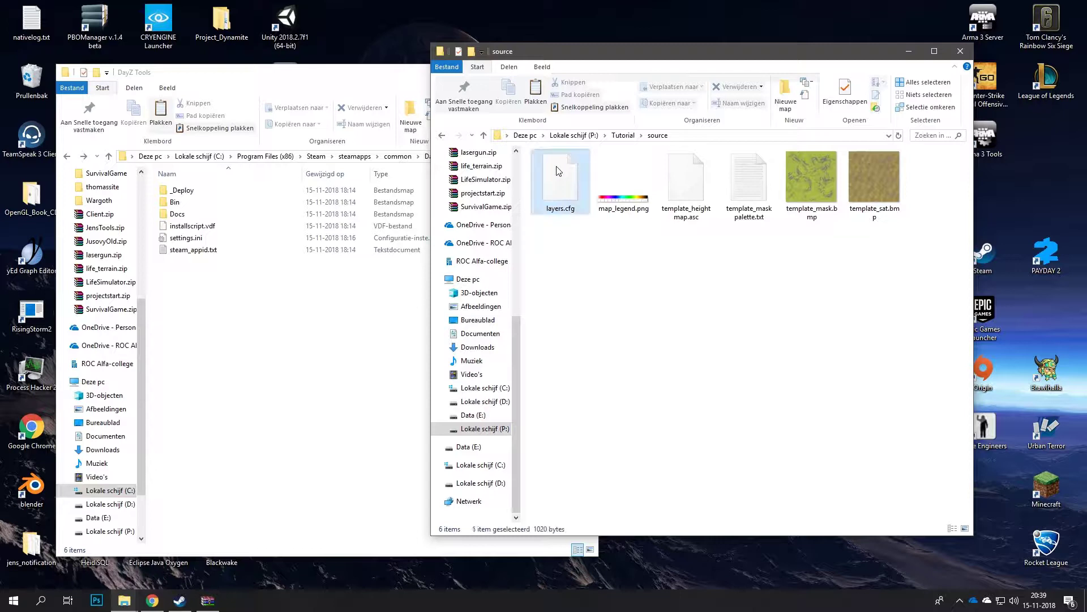
left_click(555, 231)
left_click(561, 210)
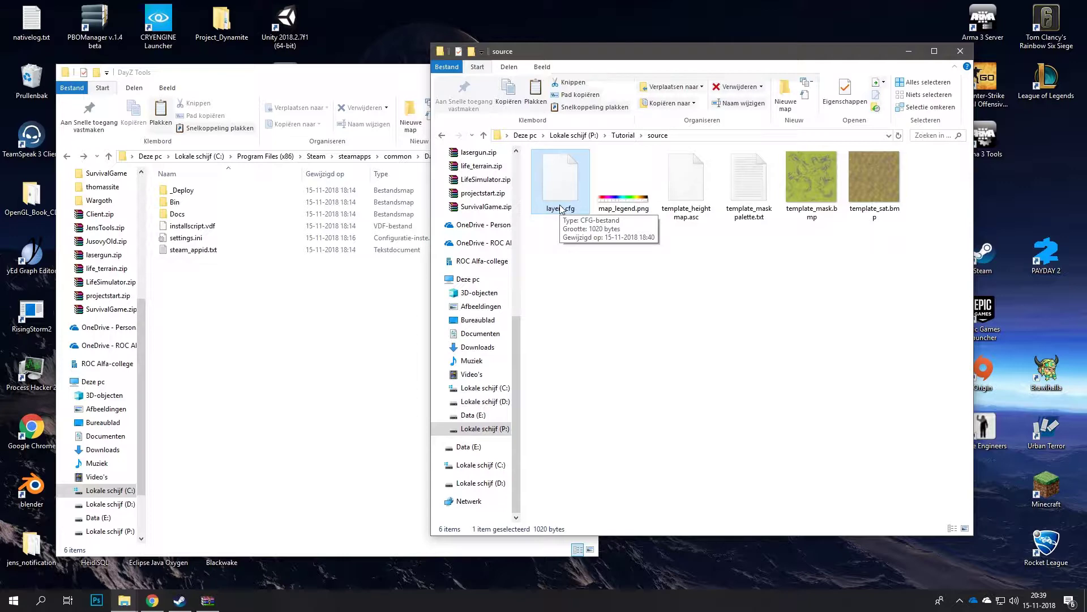
right_click(560, 209)
left_click(583, 222)
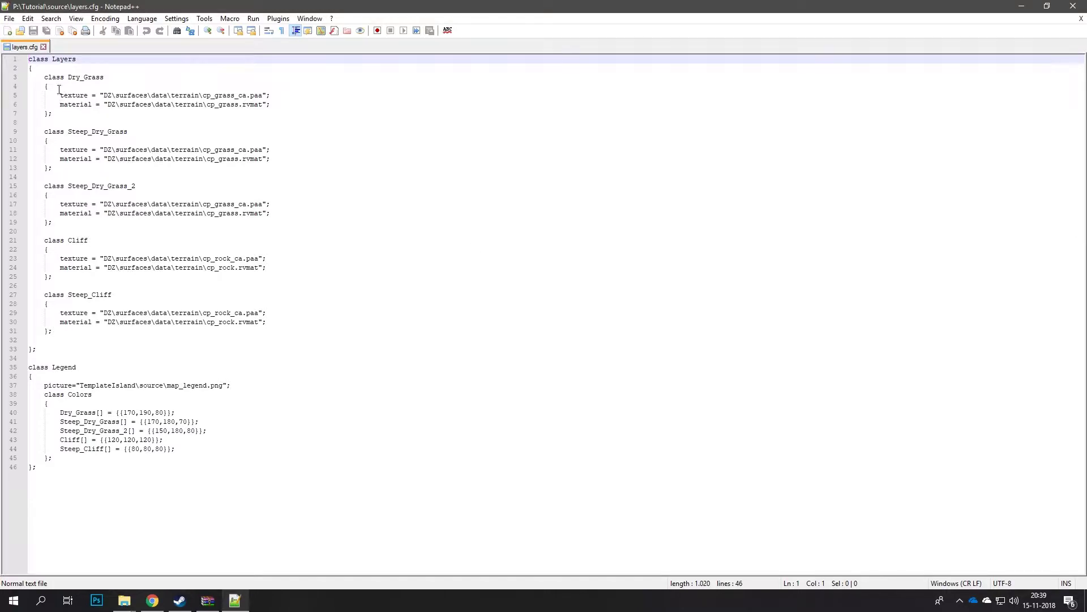
left_click_drag(45, 76, 123, 76)
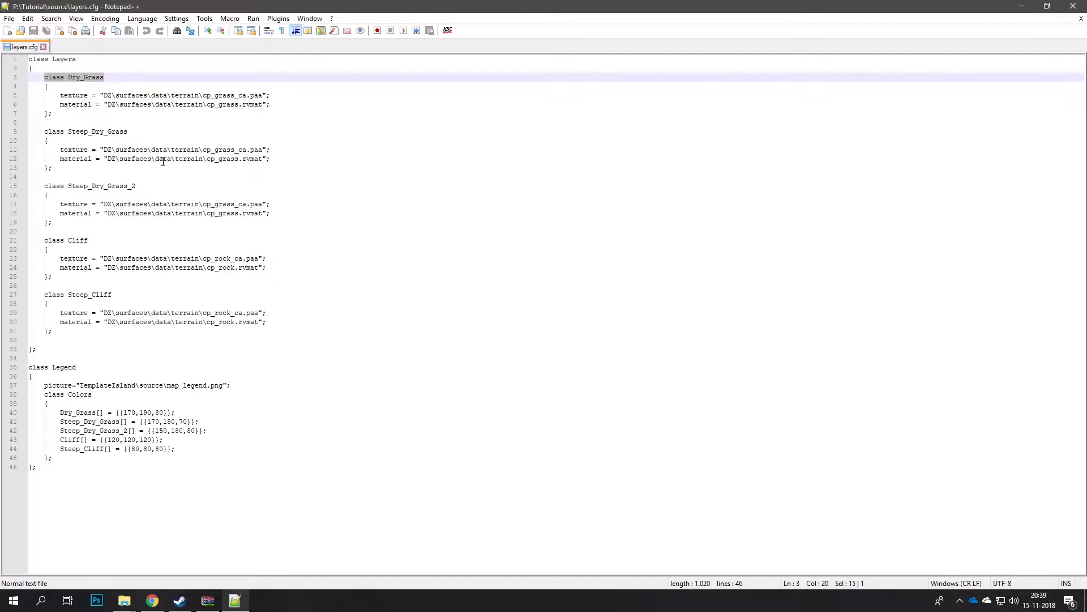
Open template_mask.bmp from the source folder and examine its grass and cliff colour areas up close
mouse_move(124, 601)
left_click(156, 546)
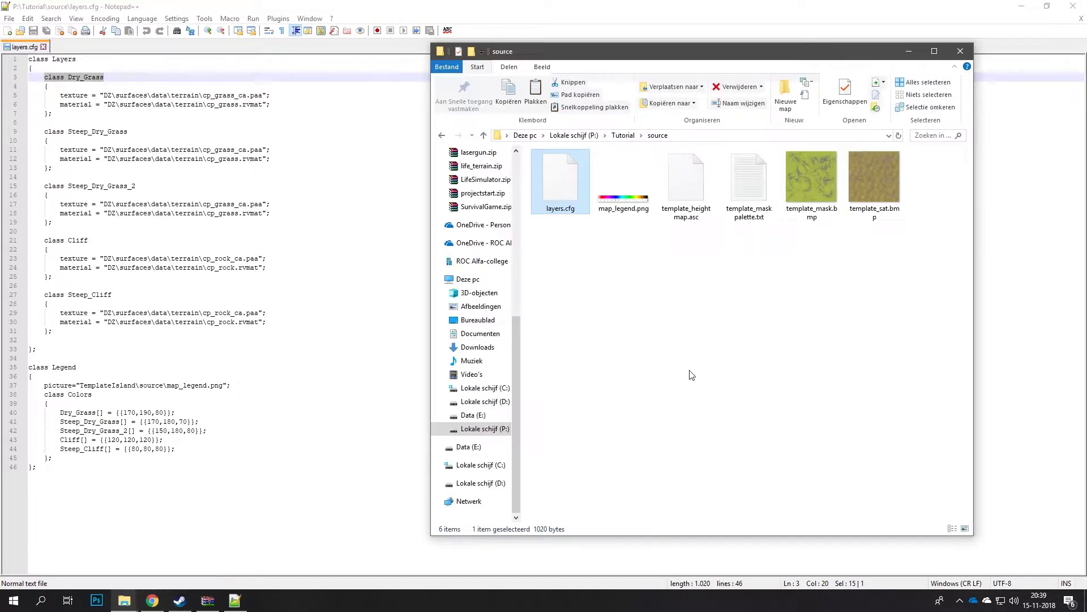
double_click(835, 212)
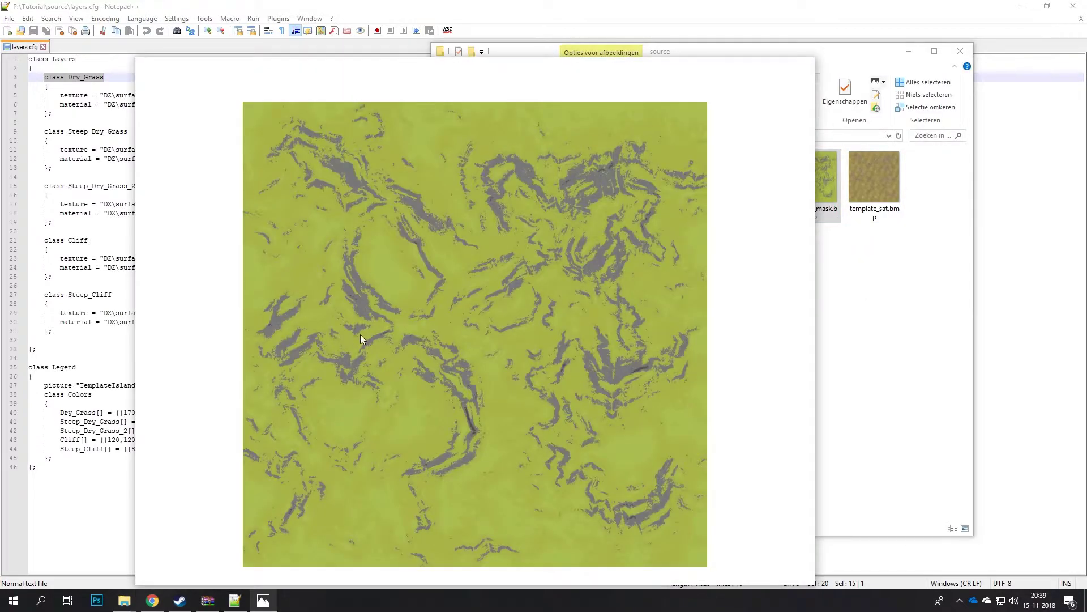
scroll(354, 298, "up", 1)
scroll(355, 299, "down", 1)
scroll(355, 300, "up", 2, "ctrl")
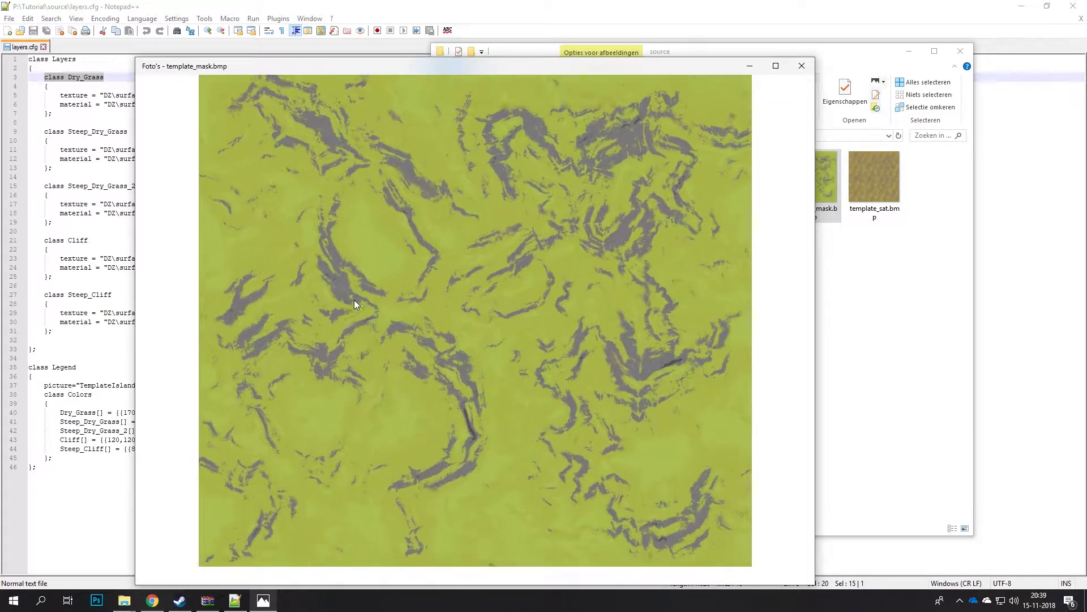
scroll(354, 301, "up", 3, "ctrl")
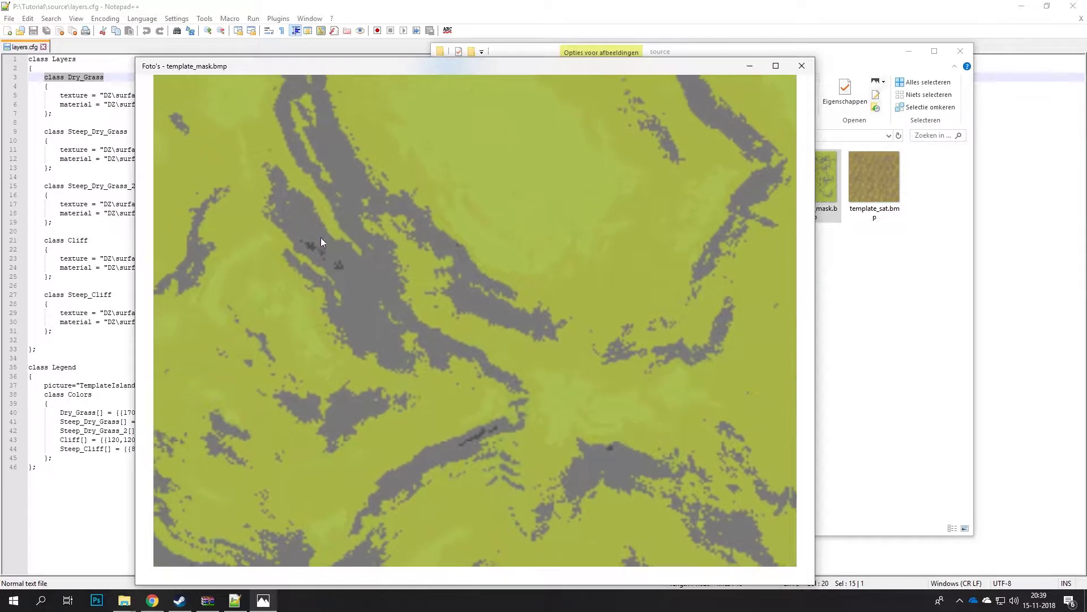
left_click_drag(320, 242, 355, 301)
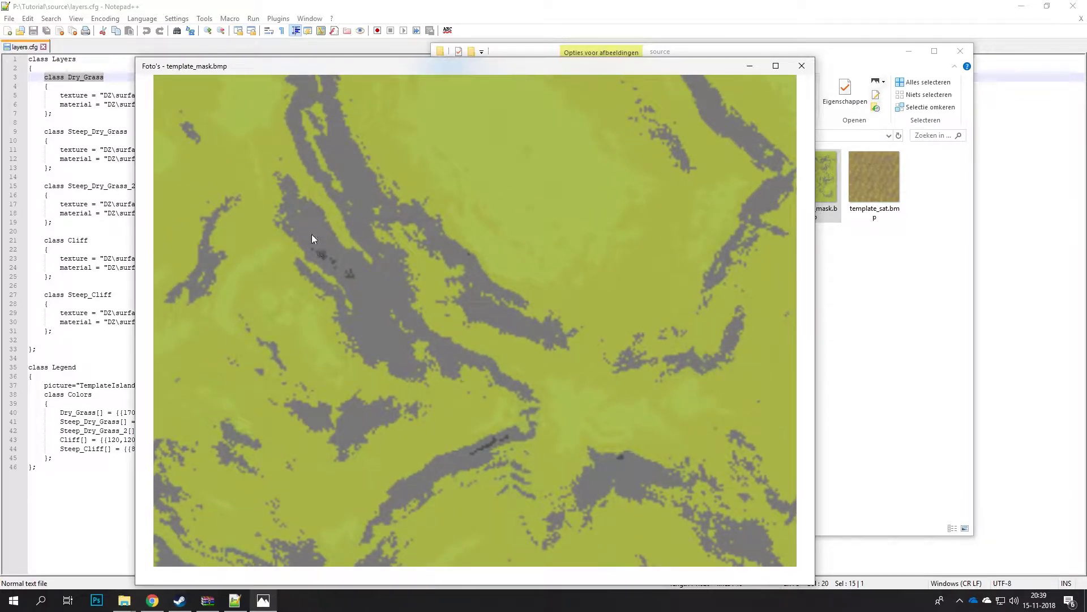
scroll(578, 272, "down", 2, "ctrl")
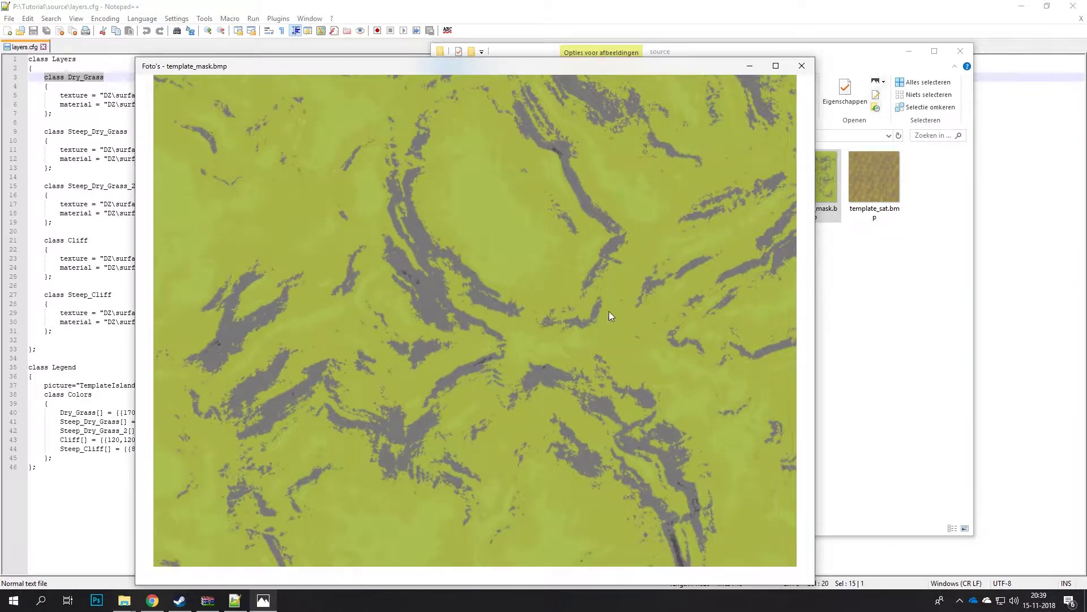
scroll(555, 314, "down", 1, "ctrl")
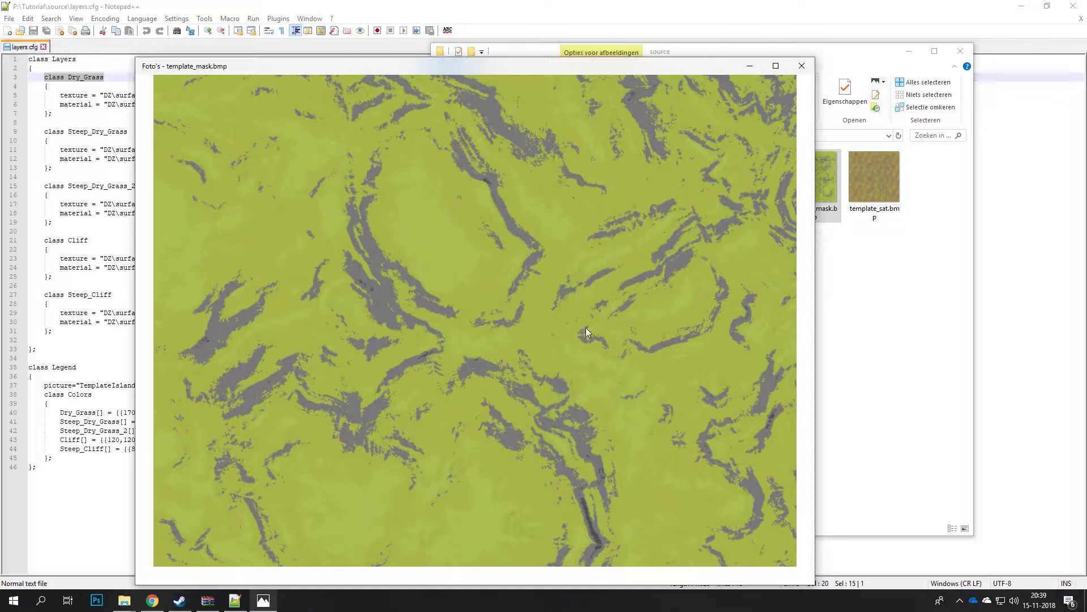
scroll(553, 342, "down", 2, "ctrl")
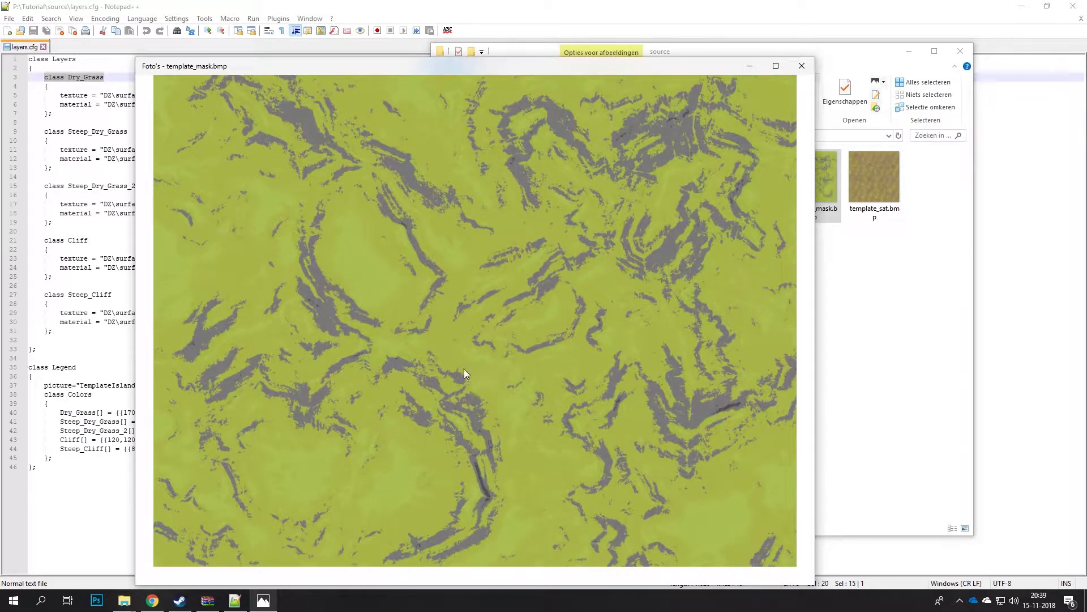
Open template_mask palette.txt from the source folder to read the mask's RGB colour list
left_click(899, 274)
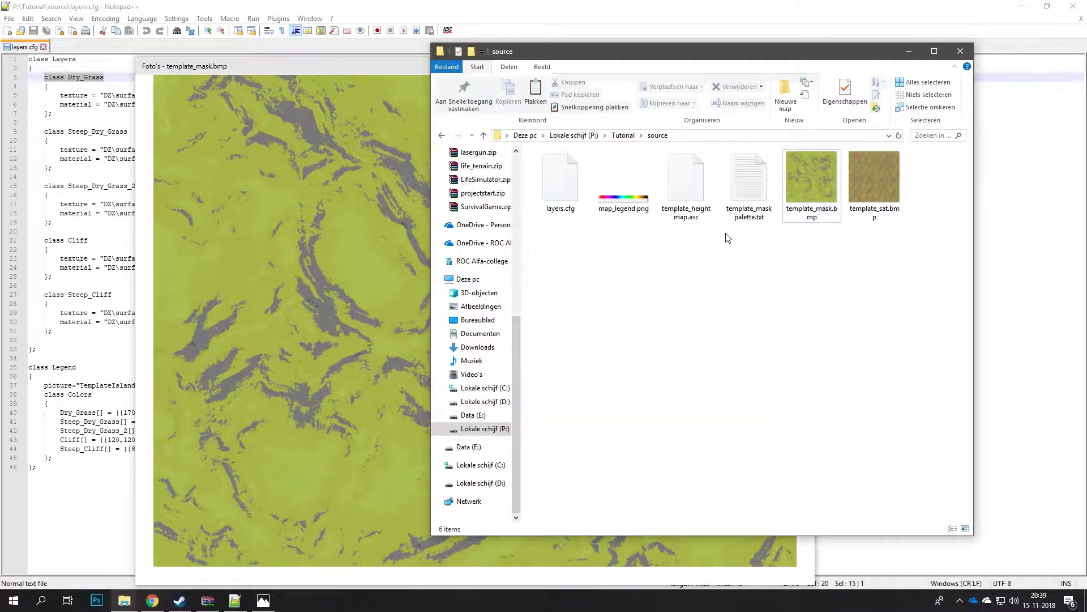
double_click(753, 215)
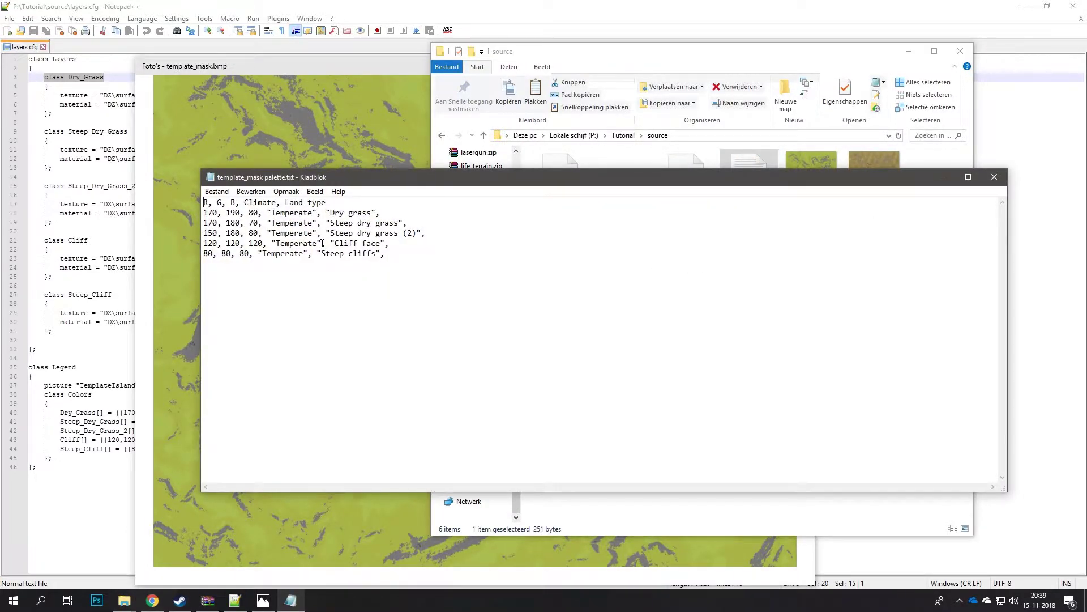
Close the palette list and examine the cp_grass_ca and cp_rock_ca textures and the Legend colours in layers.cfg
left_click(213, 211)
left_click(995, 177)
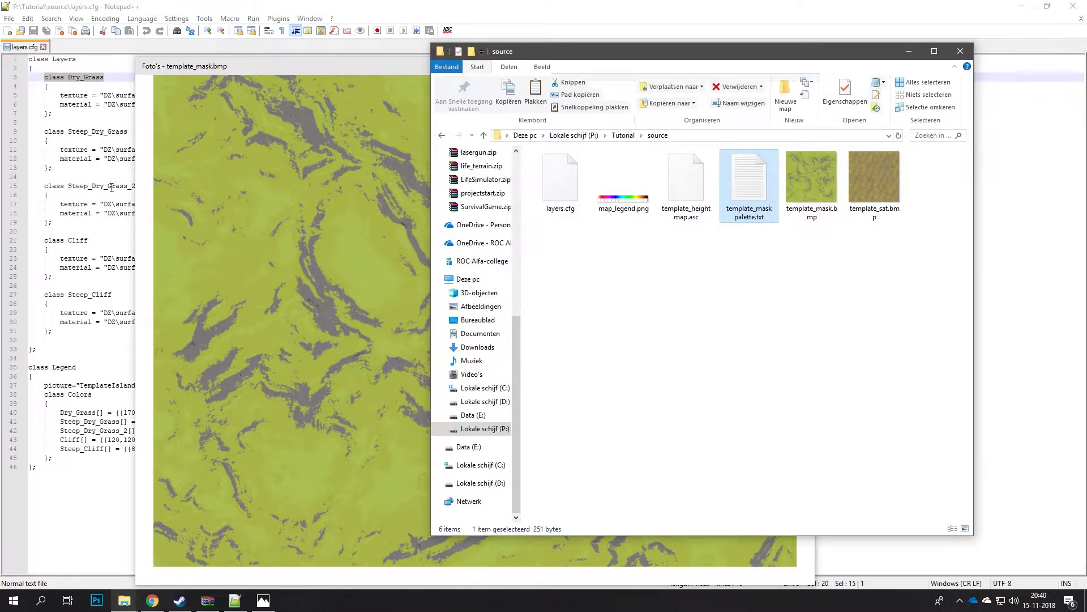
left_click(97, 166)
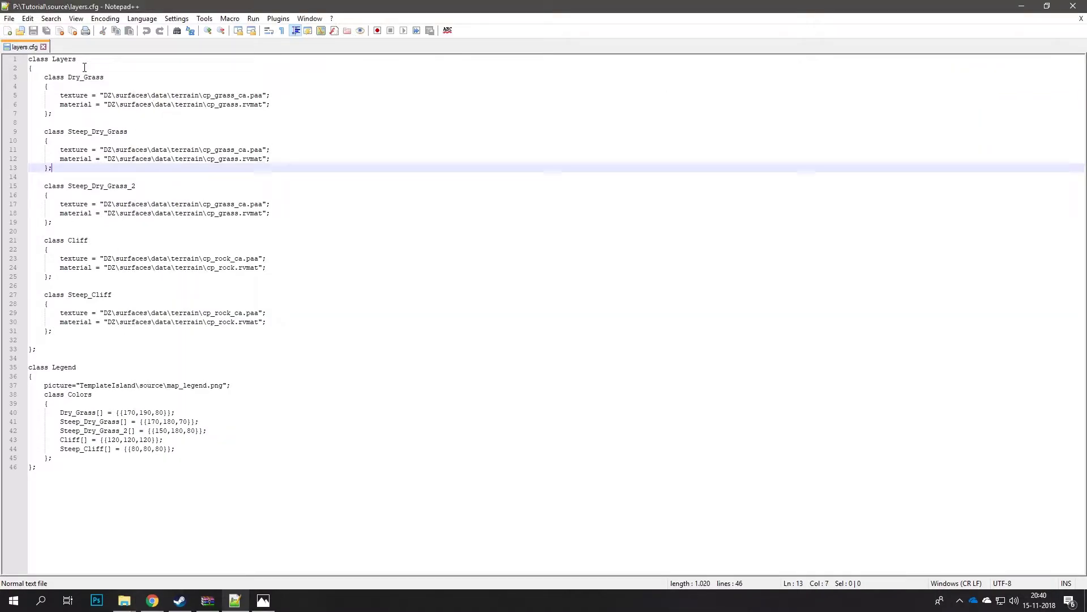
left_click_drag(60, 96, 227, 96)
double_click(222, 95)
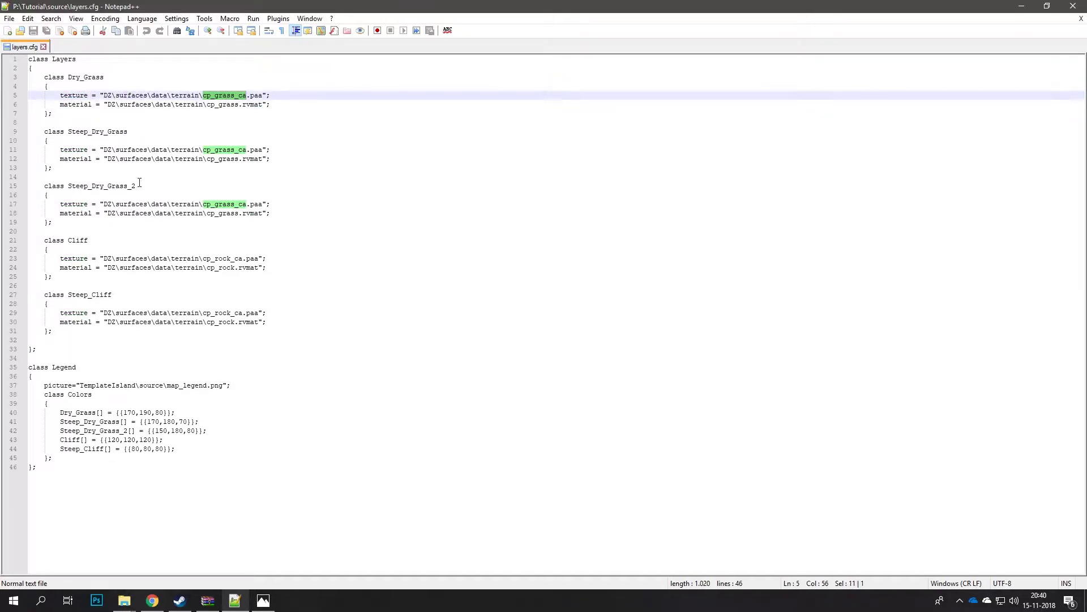
double_click(209, 259)
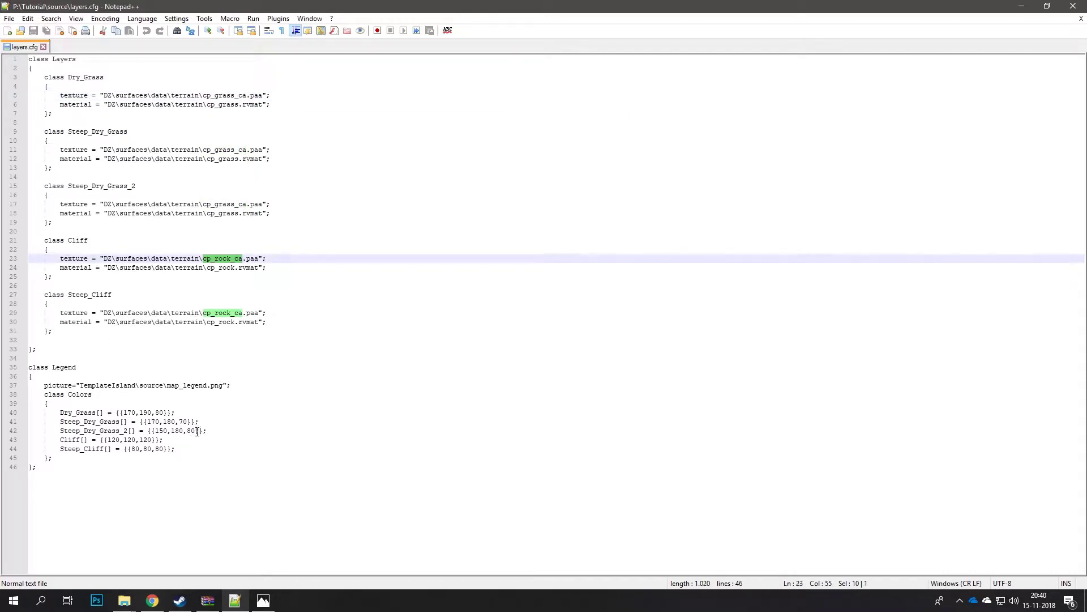
left_click_drag(215, 454, 79, 424)
left_click(164, 456)
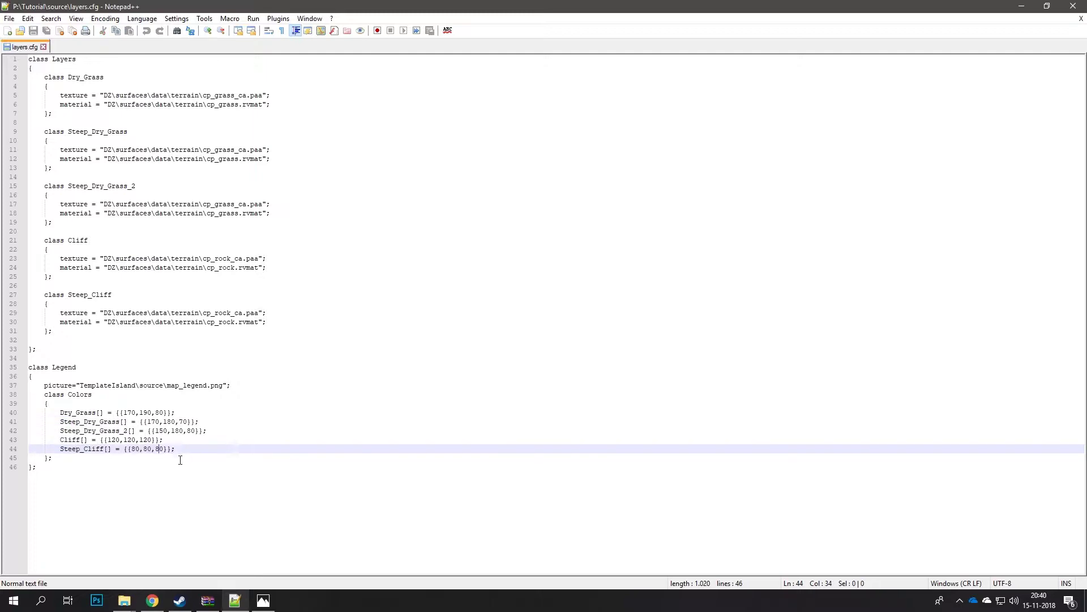
Close layers.cfg and the template_mask.bmp image, and clear the file selection in the source folder
left_click(1075, 6)
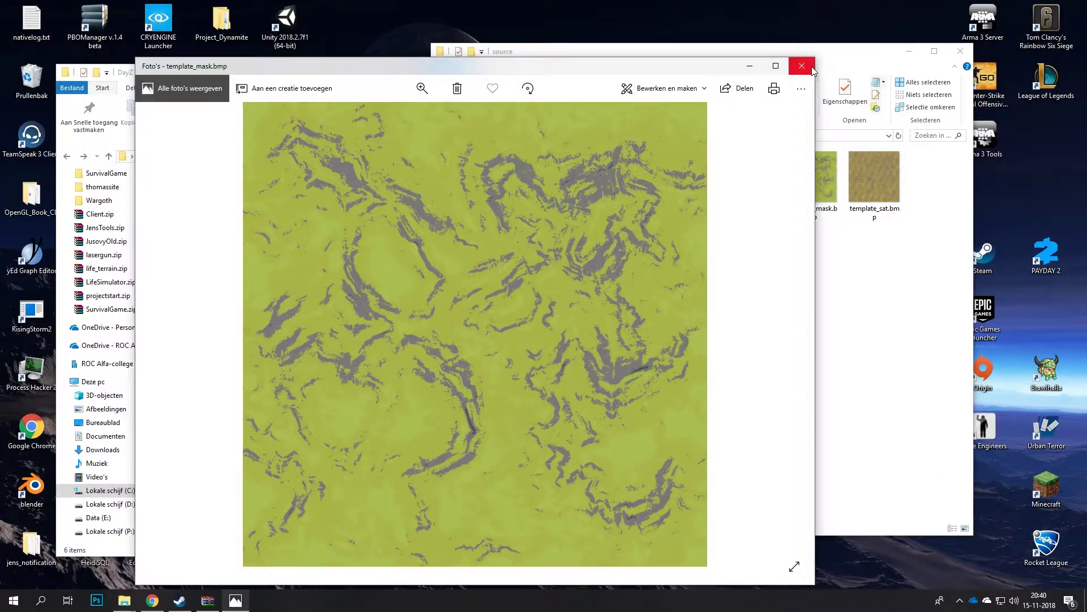
left_click(813, 70)
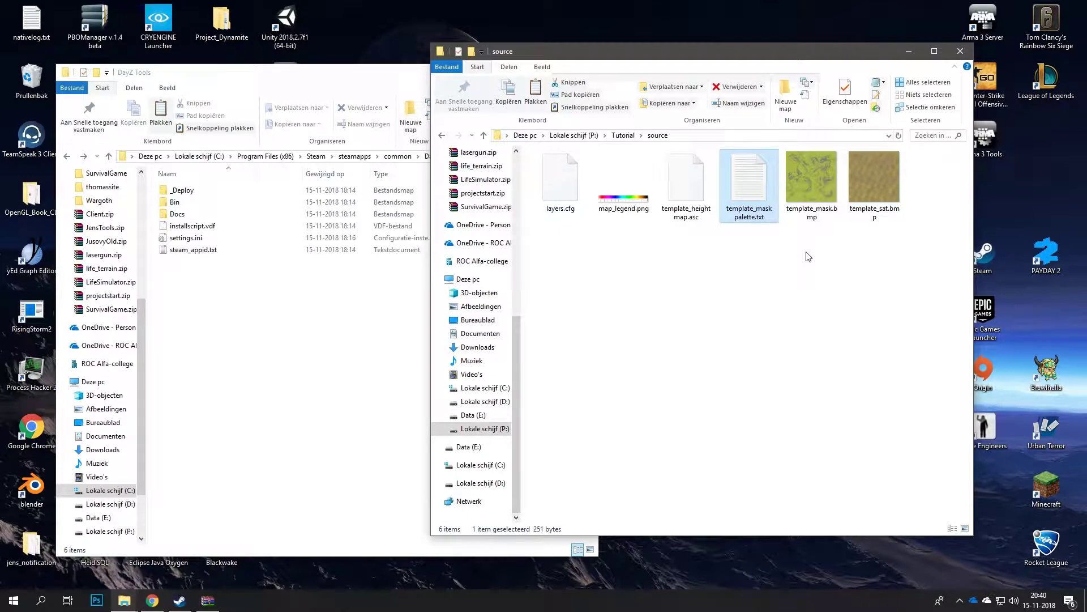
left_click_drag(871, 264, 810, 195)
left_click(889, 354)
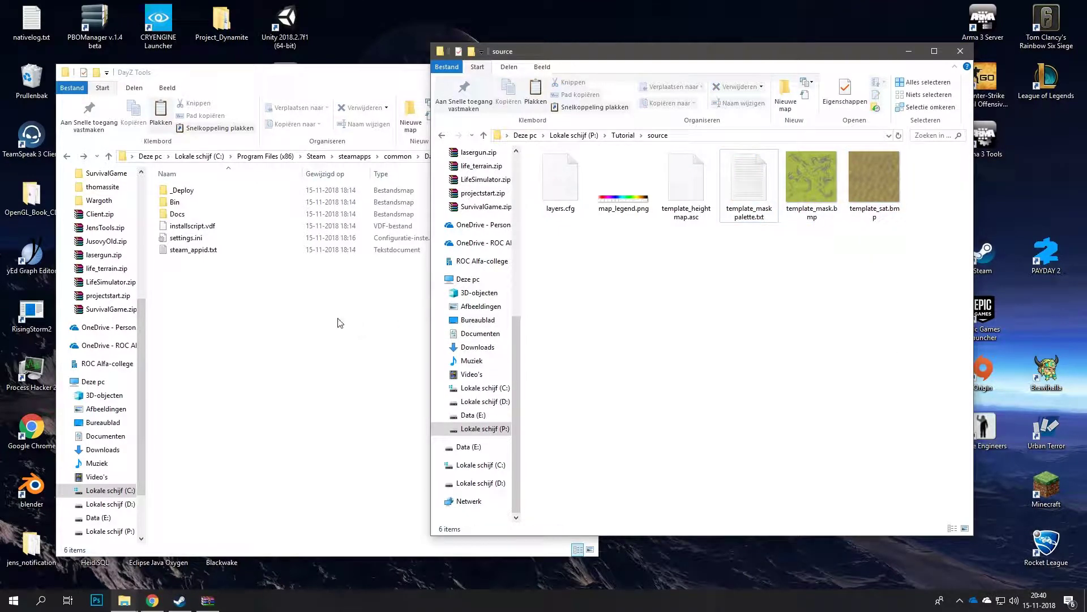
Launch TerrainBuilder.exe from the Bin\TerrainBuilder folder of DayZ Tools
left_click(372, 321)
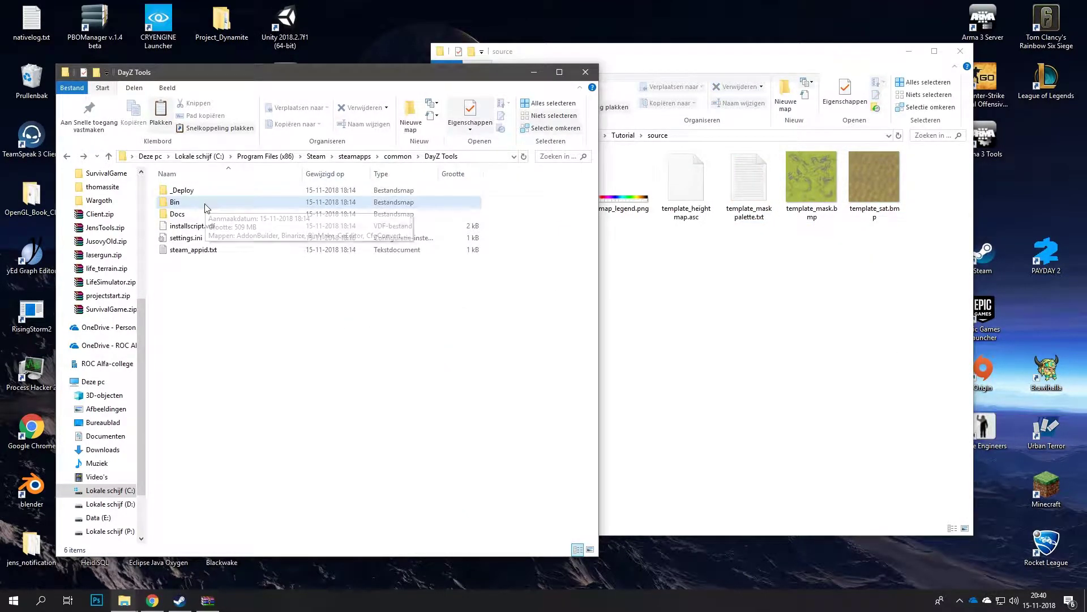
double_click(242, 203)
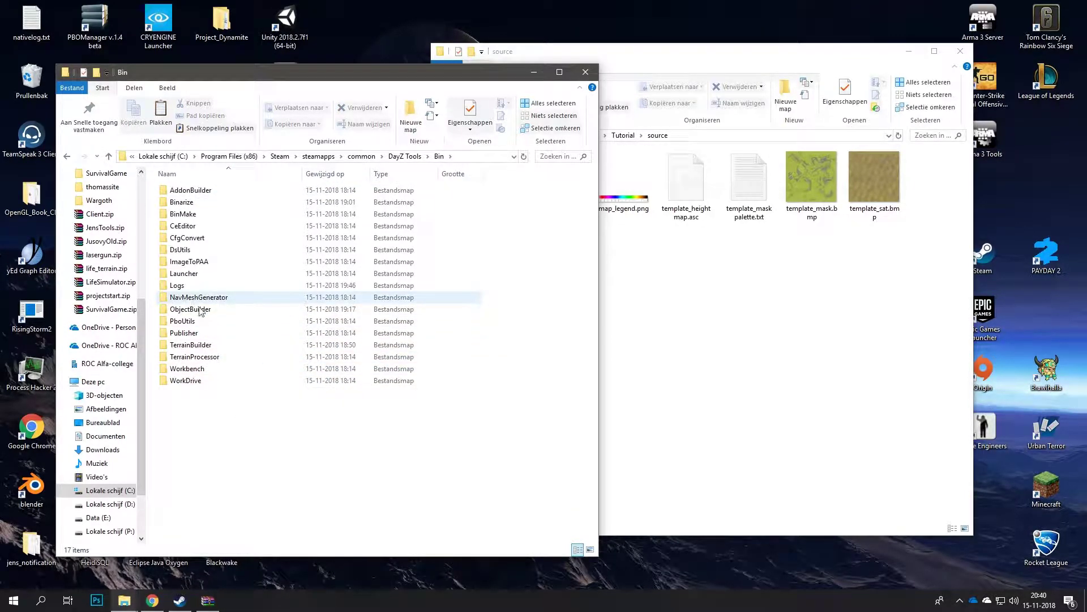
double_click(198, 346)
scroll(190, 487, "down", 1)
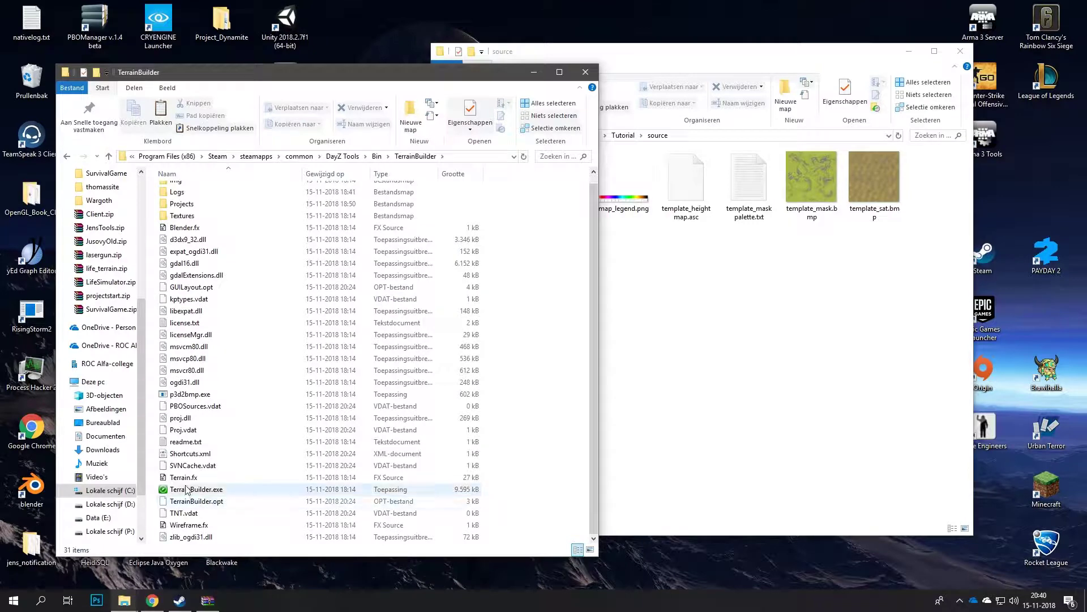
double_click(190, 489)
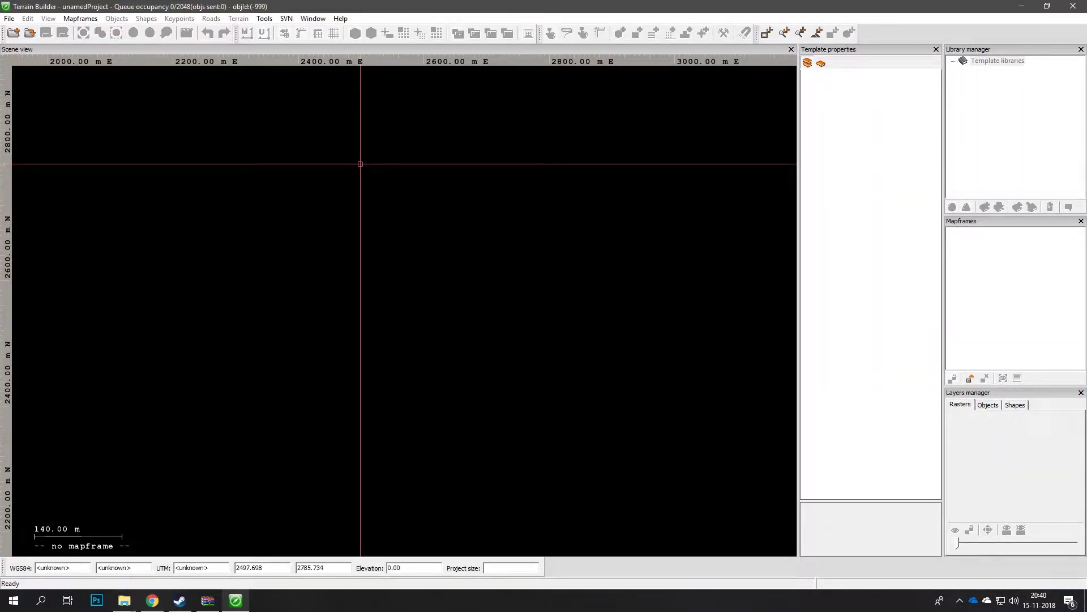
Create a mapframe in UTM zone 31 (0°E - 6°E), subzone N, and dismiss its properties without changes
left_click(82, 19)
left_click(94, 30)
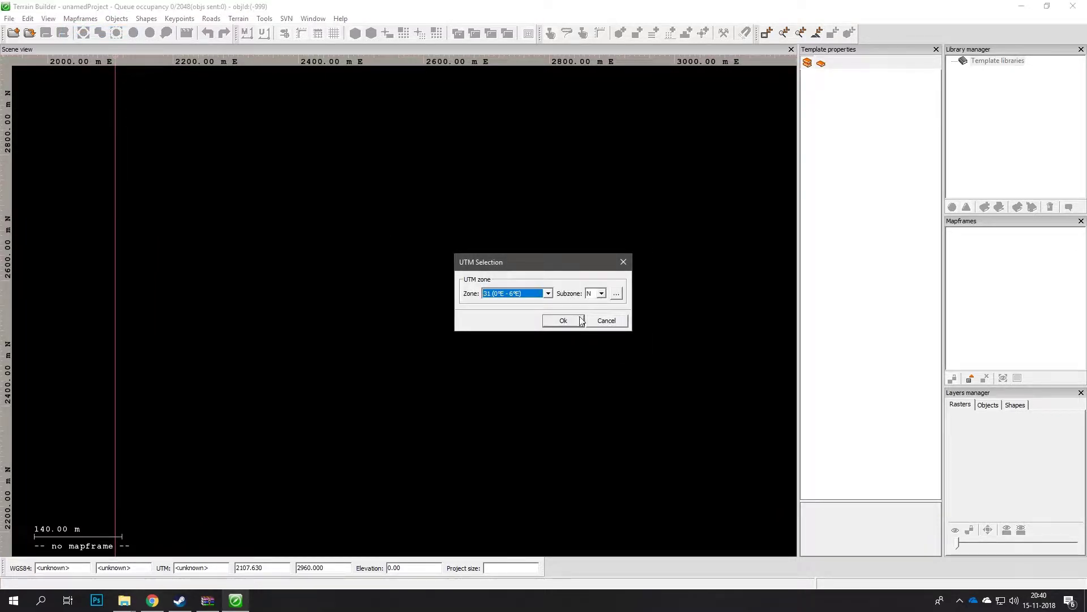
left_click(562, 317)
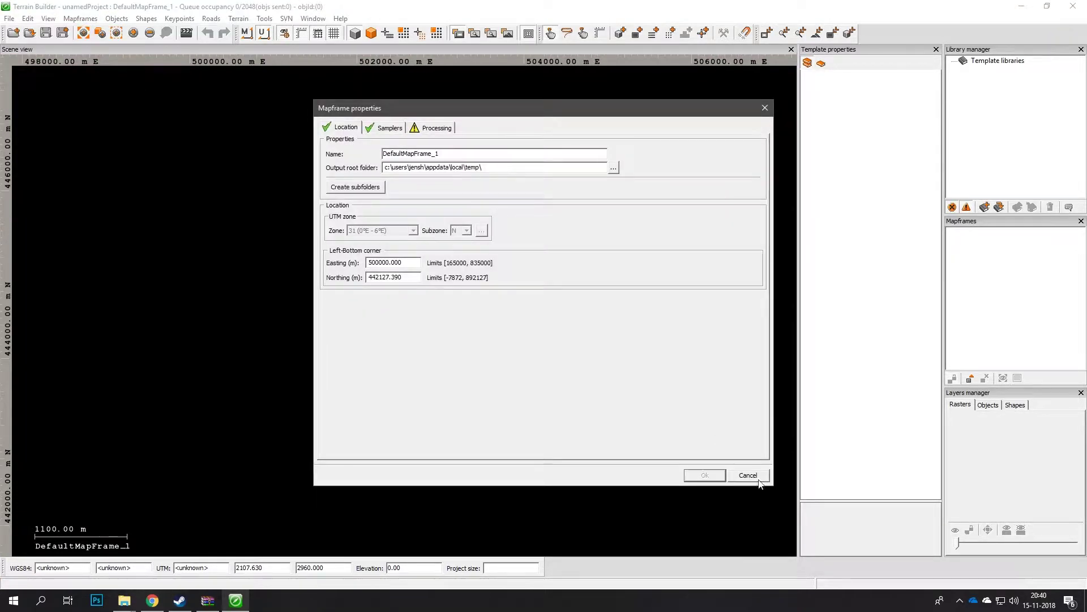
left_click(755, 477)
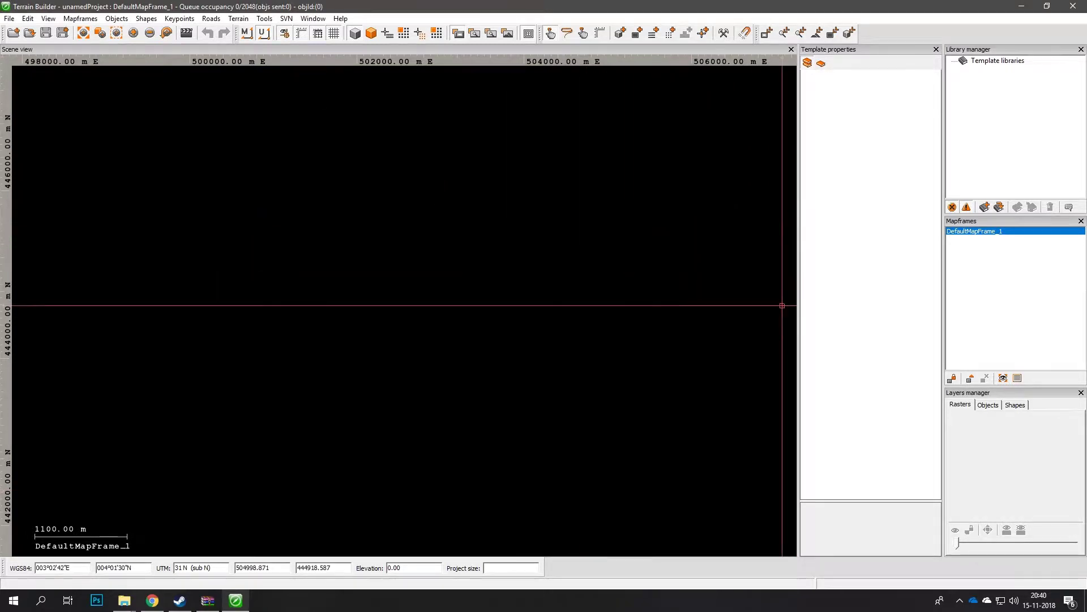
scroll(341, 215, "down", 2)
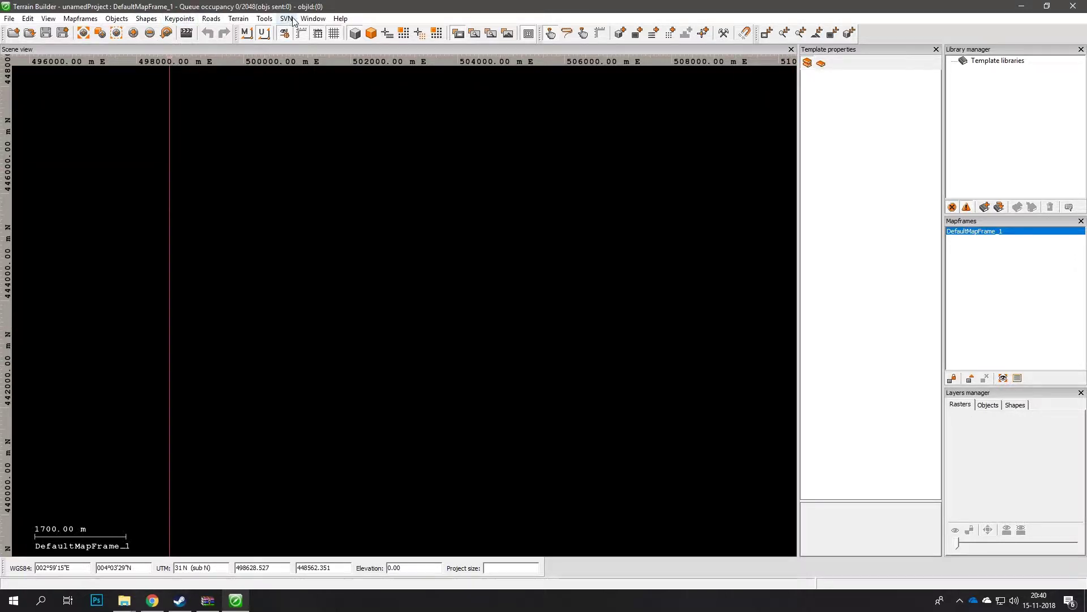
left_click(312, 18)
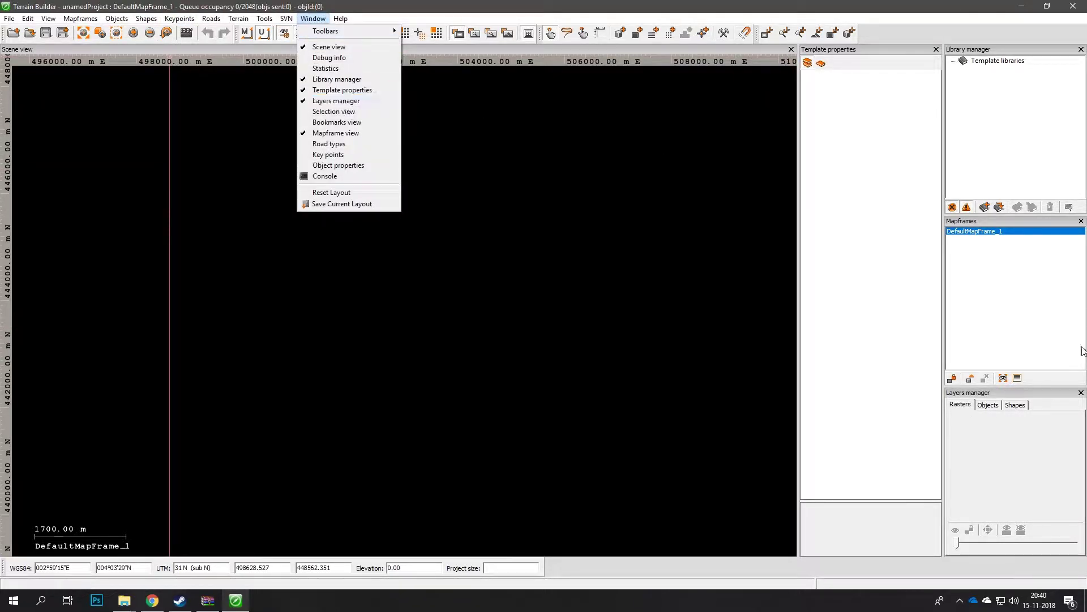
left_click(1049, 442)
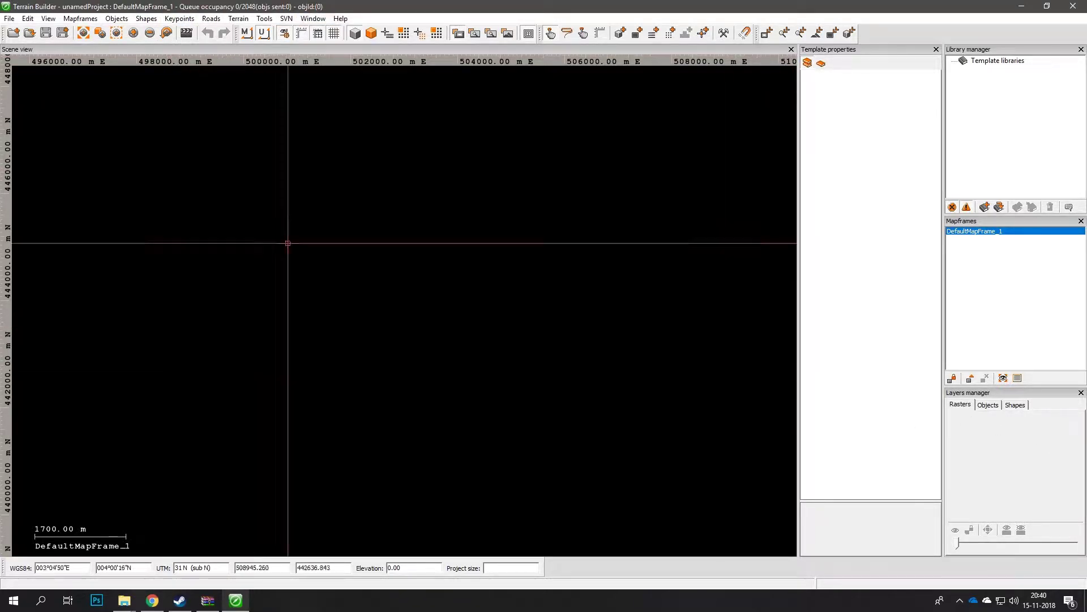
Import template_heightmap.asc from P:\Tutorial\source as a terrain
left_click(9, 18)
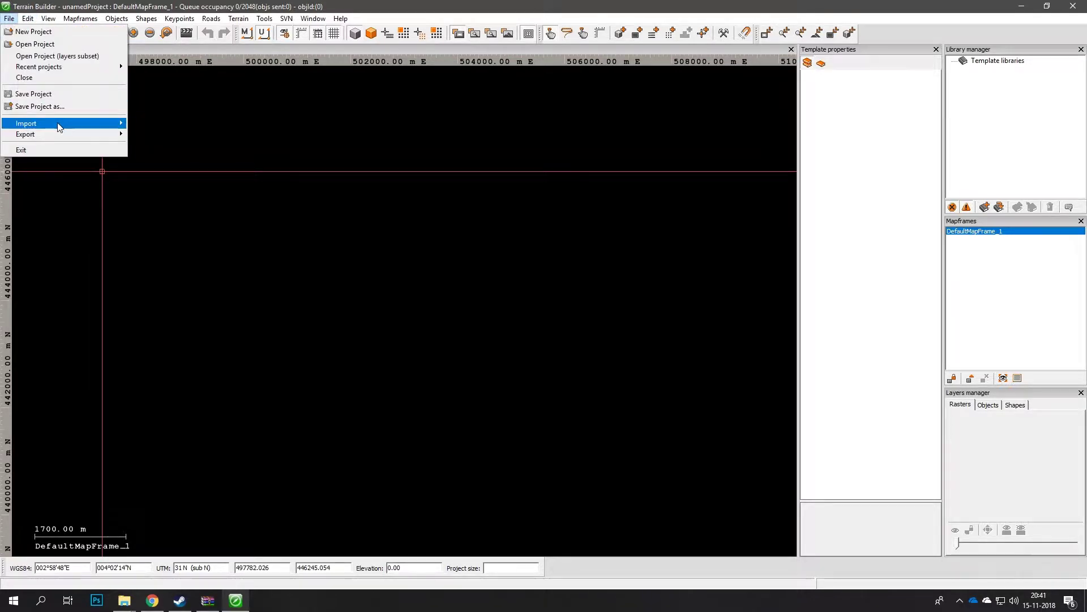
mouse_move(57, 123)
left_click(153, 140)
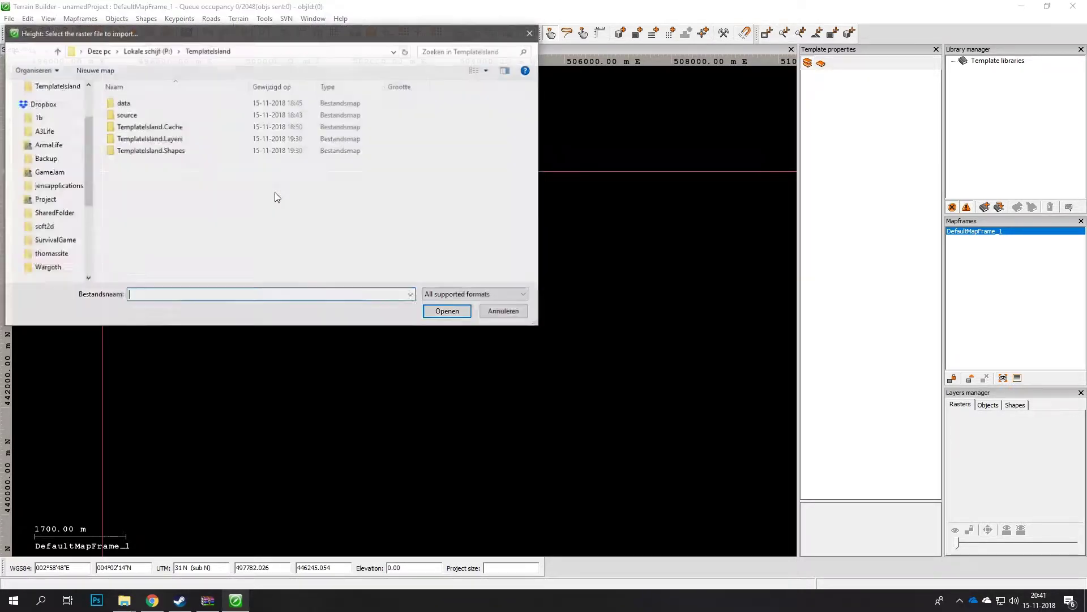
left_click(136, 52)
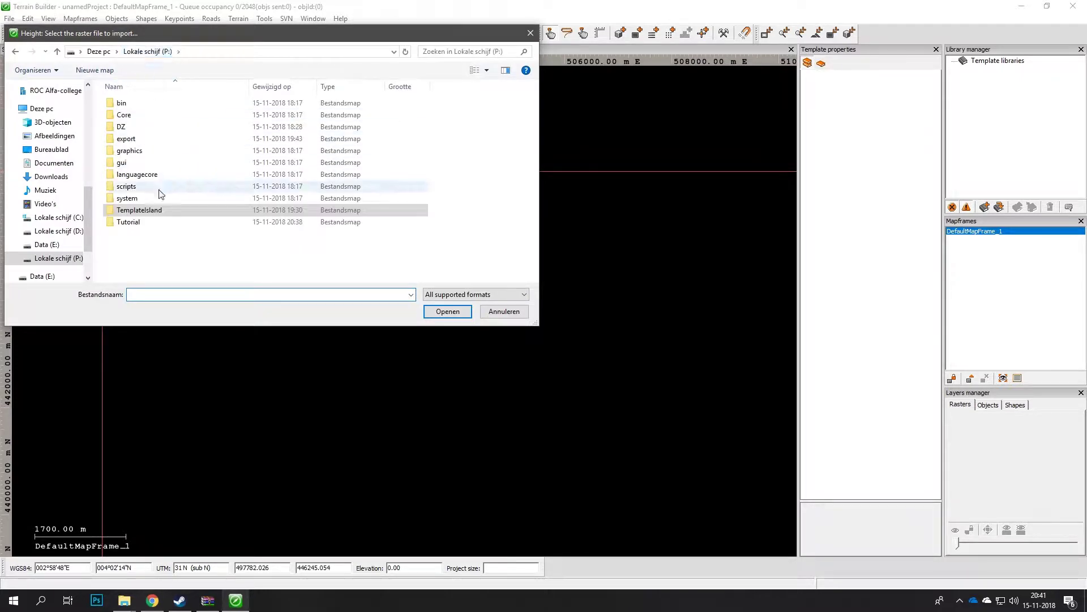
double_click(147, 224)
double_click(127, 103)
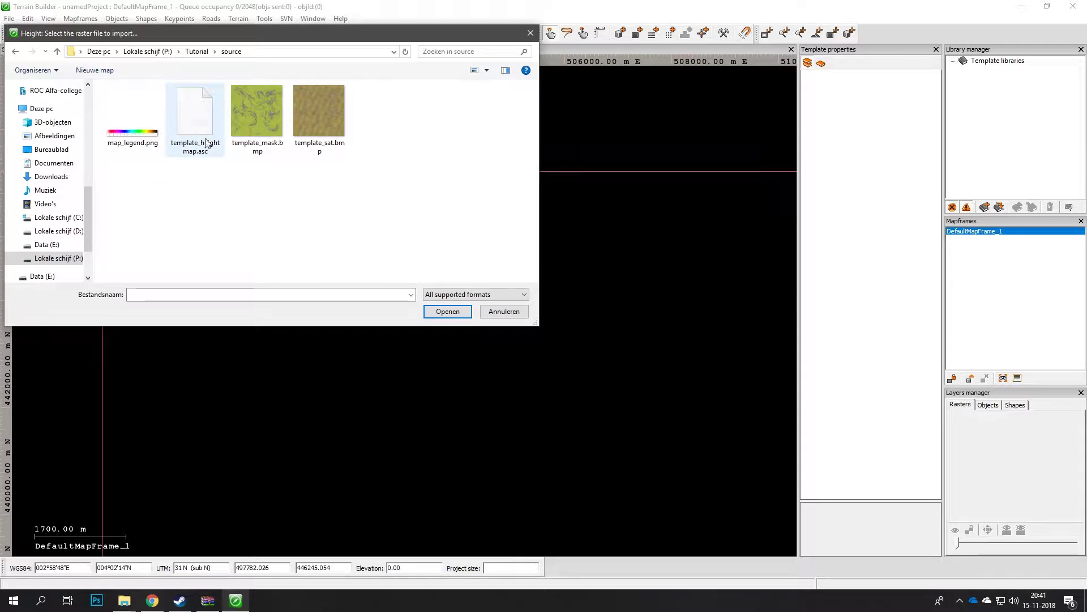
left_click(200, 146)
left_click(448, 313)
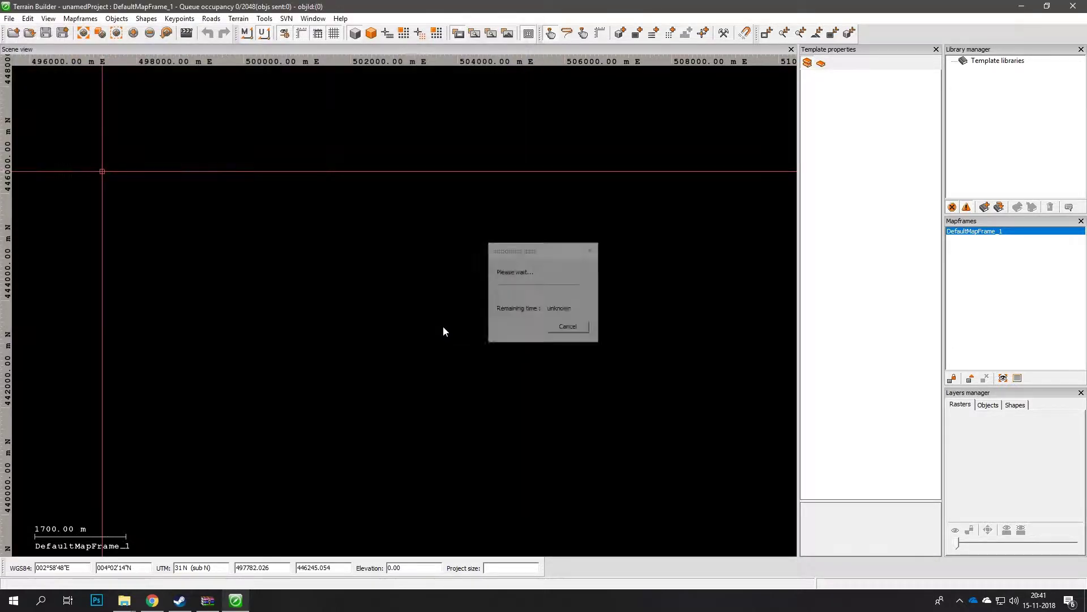
scroll(485, 348, "down", 2)
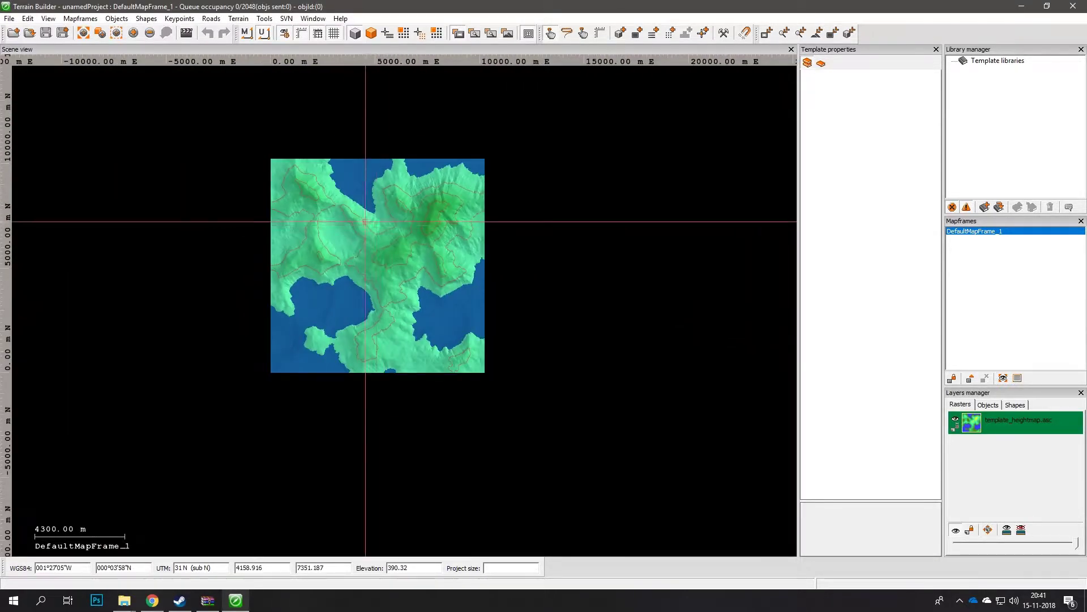
Set the heightmap terrain's left-bottom easting to 200000 m, keeping the northing and size as they are
right_click(1024, 419)
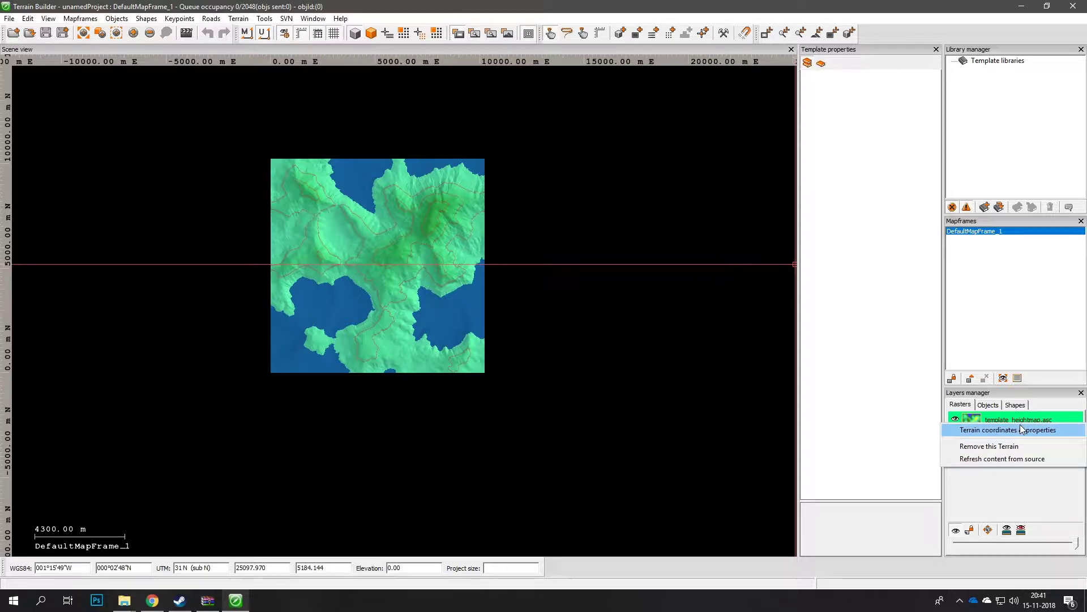
left_click(1020, 429)
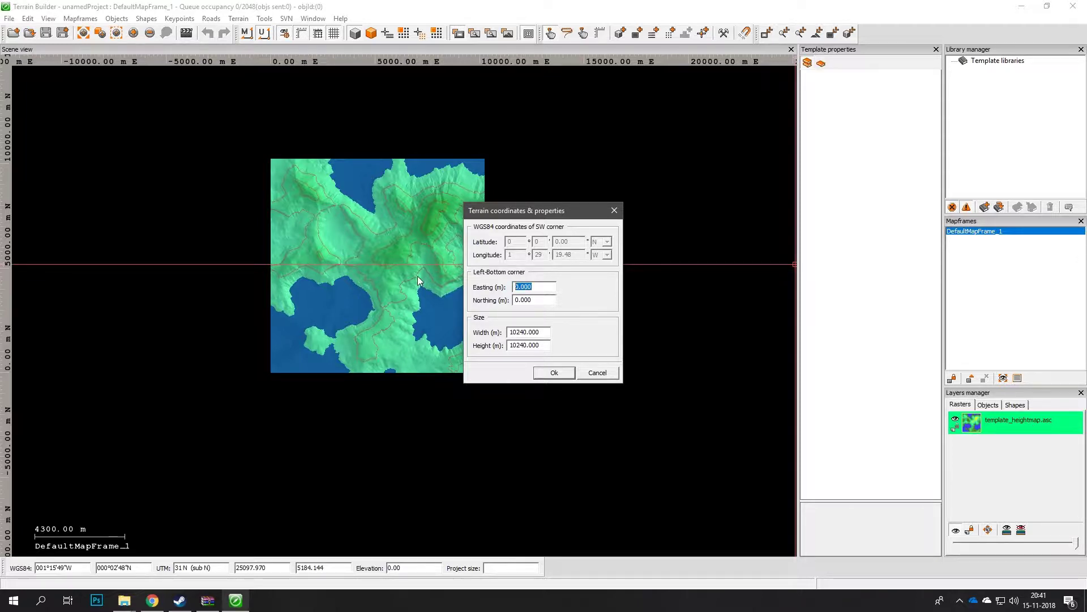
type("200")
key("Tab")
key("Tab")
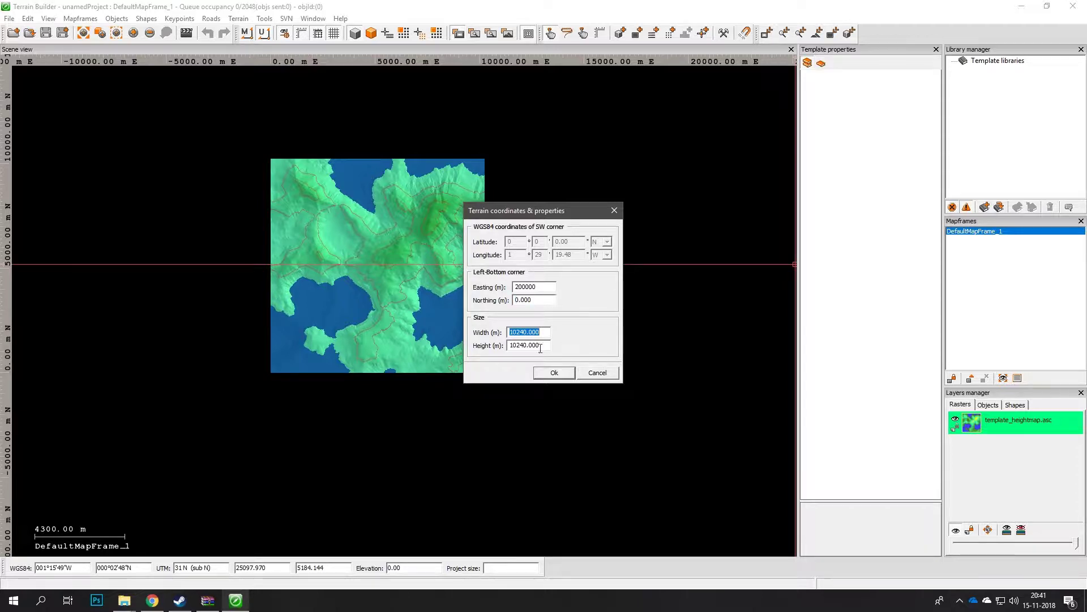
left_click(533, 333)
left_click_drag(542, 334, 523, 336)
left_click(550, 300)
left_click_drag(544, 333, 509, 333)
left_click(555, 372)
scroll(512, 306, "down", 3)
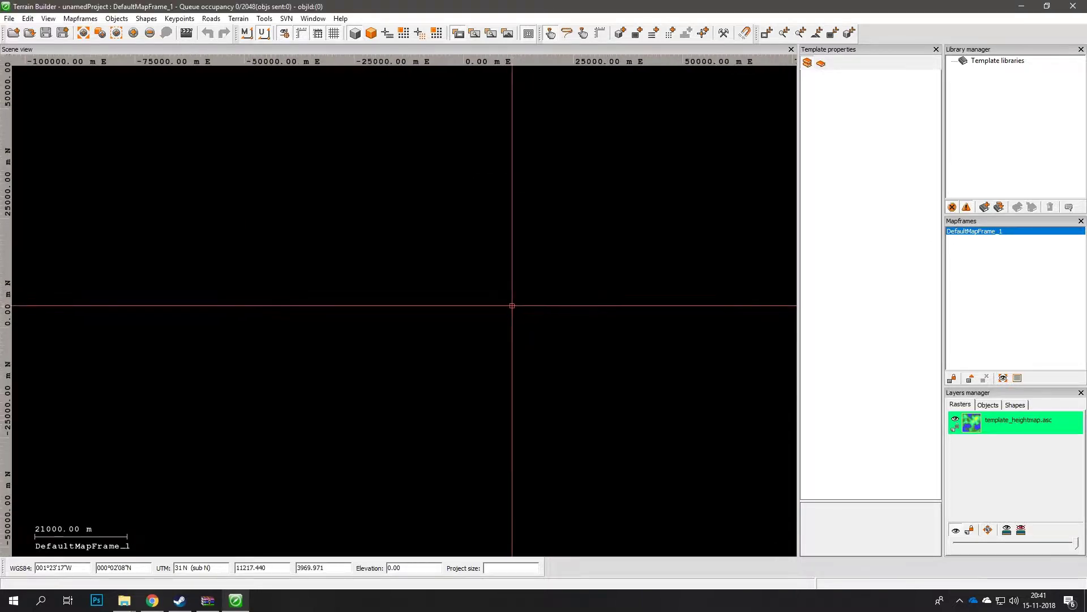
Import template_sat.bmp from the Tutorial source folder as a satellite image
left_click(9, 18)
mouse_move(56, 125)
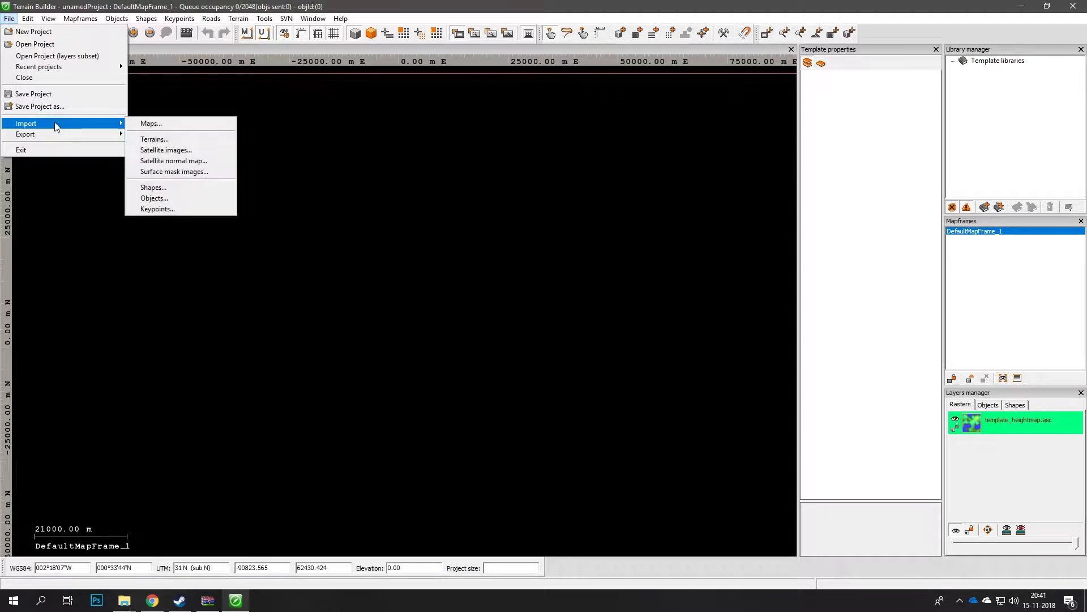
left_click(178, 149)
double_click(264, 120)
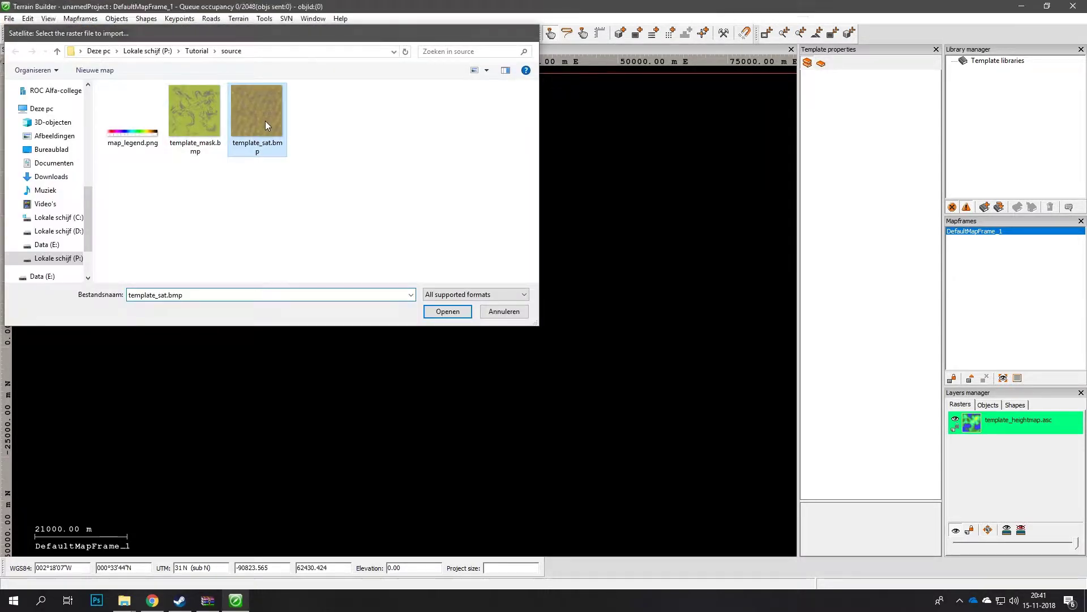
Import template_mask.bmp from the Tutorial source folder as a surface mask image
left_click(9, 18)
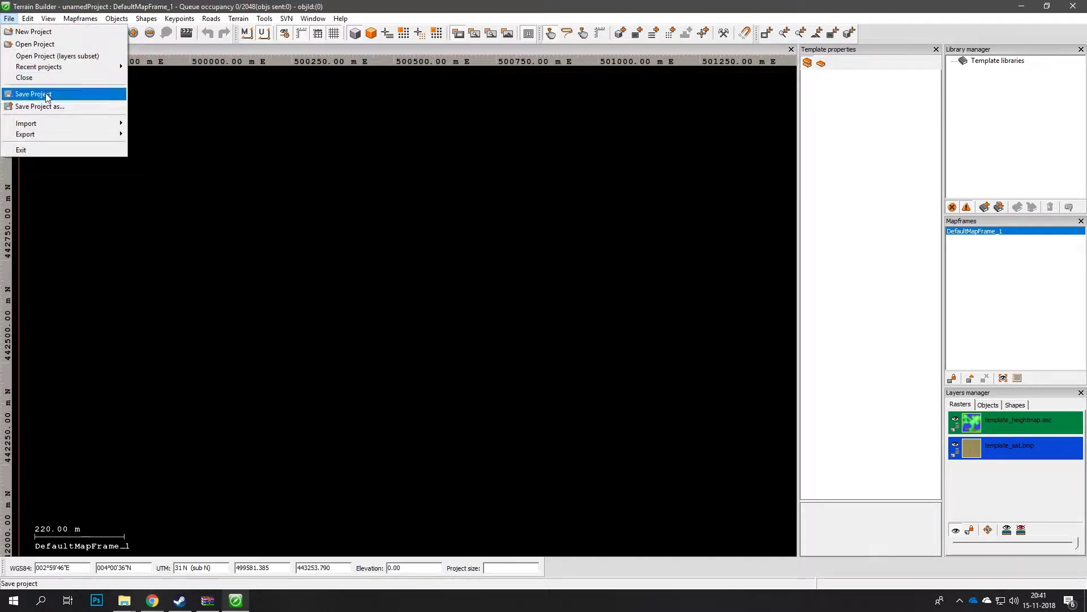
mouse_move(43, 125)
left_click(197, 171)
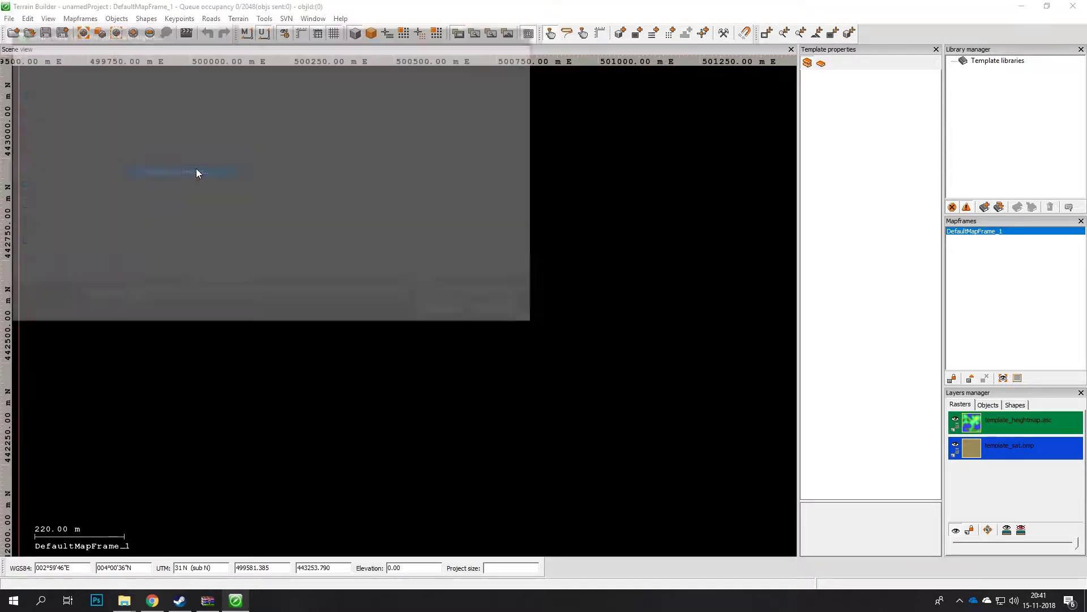
double_click(192, 125)
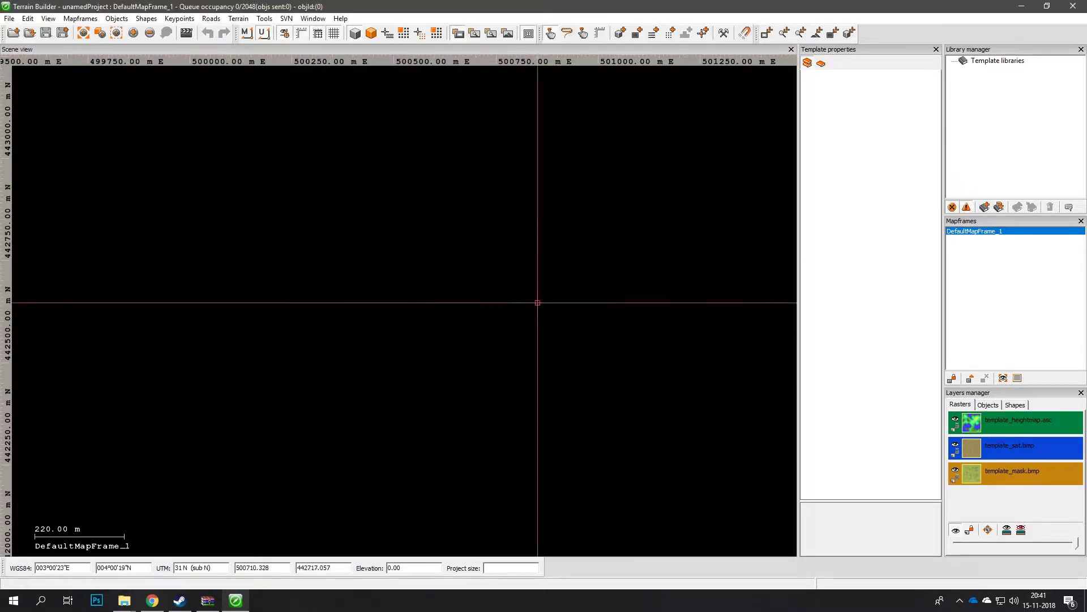
Set template_mask.bmp's left-bottom corner to easting 200000 m and northing 0 m, with a width and height of 10240 m
right_click(1043, 471)
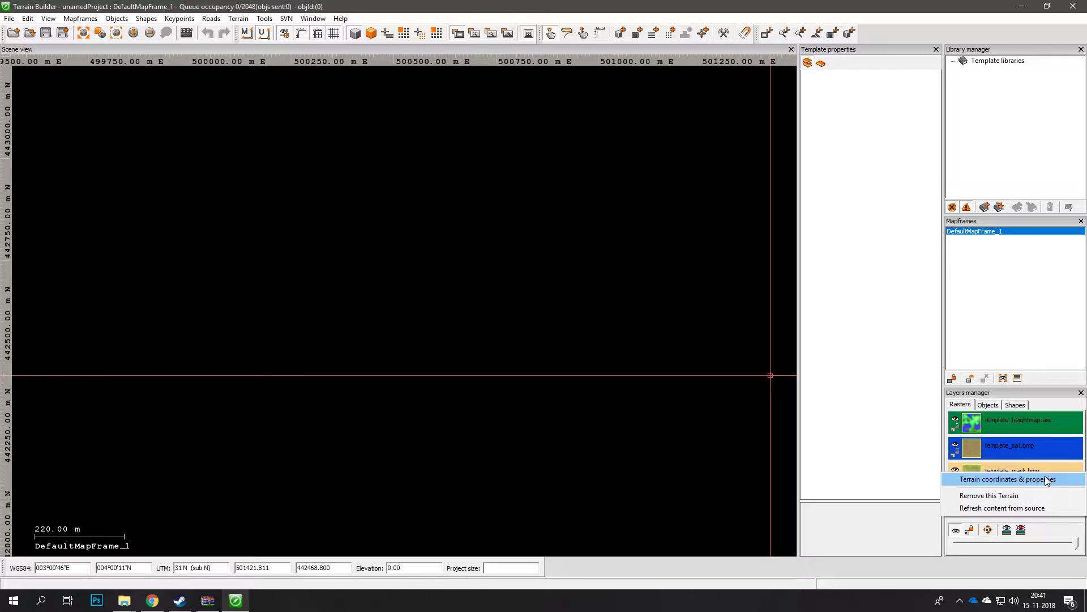
left_click(1047, 480)
type("200000")
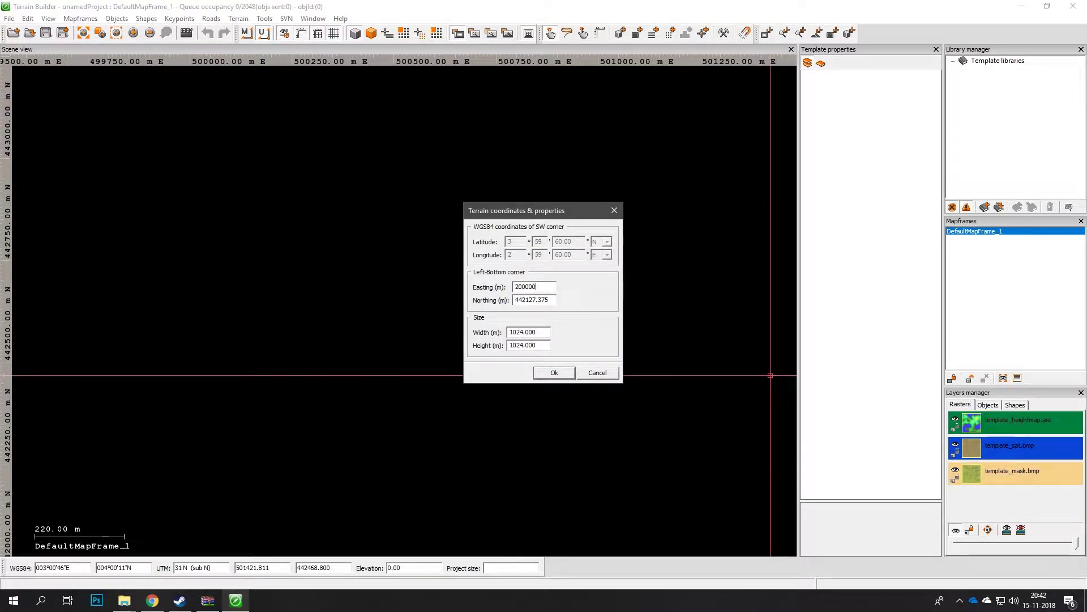
key("Tab")
type("0")
left_click(525, 345)
mouse_move(511, 333)
left_mouse_down()
mouse_move(540, 334)
mouse_move(510, 345)
left_mouse_up()
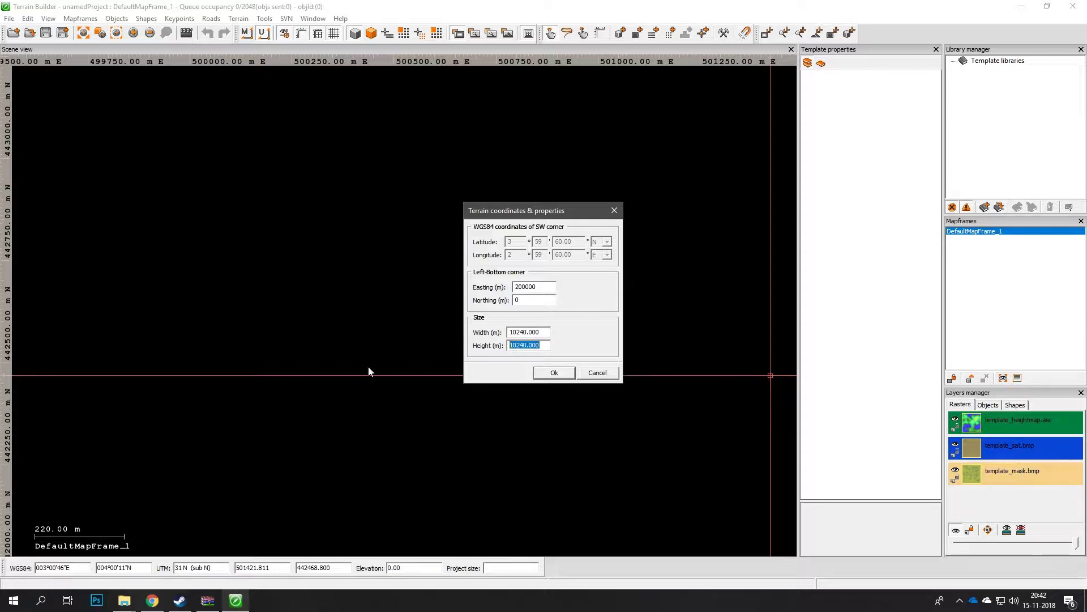
left_click(553, 373)
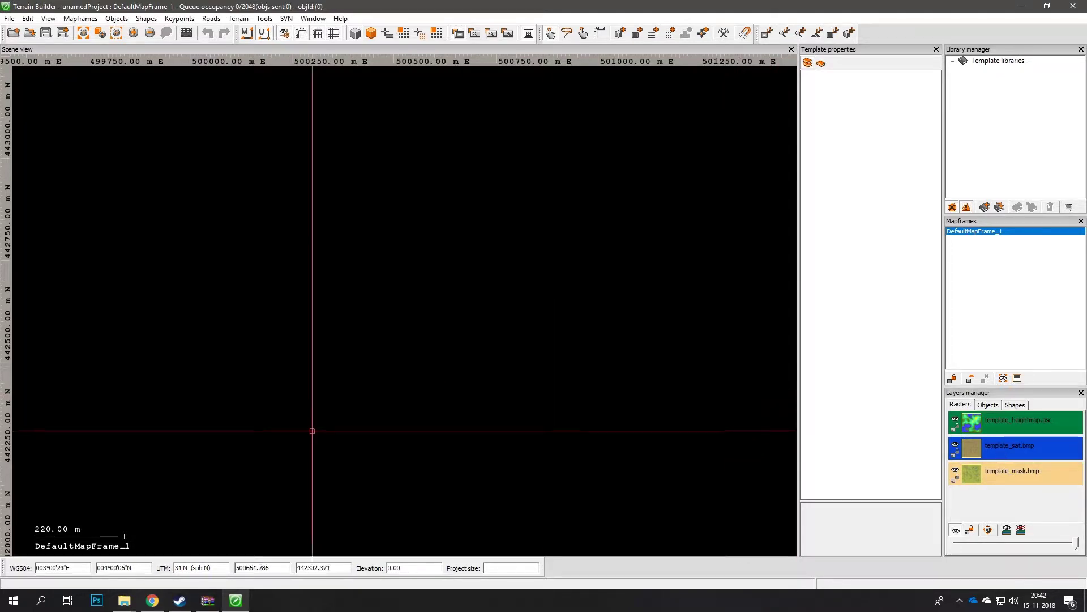
Check the pixel dimensions of template_mask.bmp in its file properties in File Explorer, then return to Terrain Builder
mouse_move(128, 601)
left_click(161, 552)
left_click(812, 181)
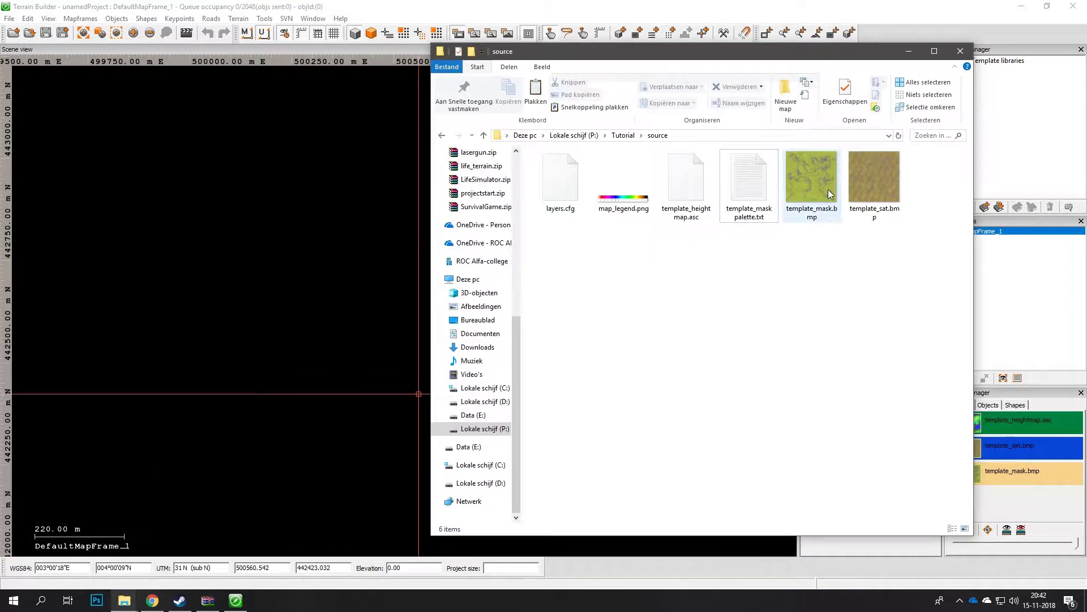
right_click(828, 190)
left_click(869, 545)
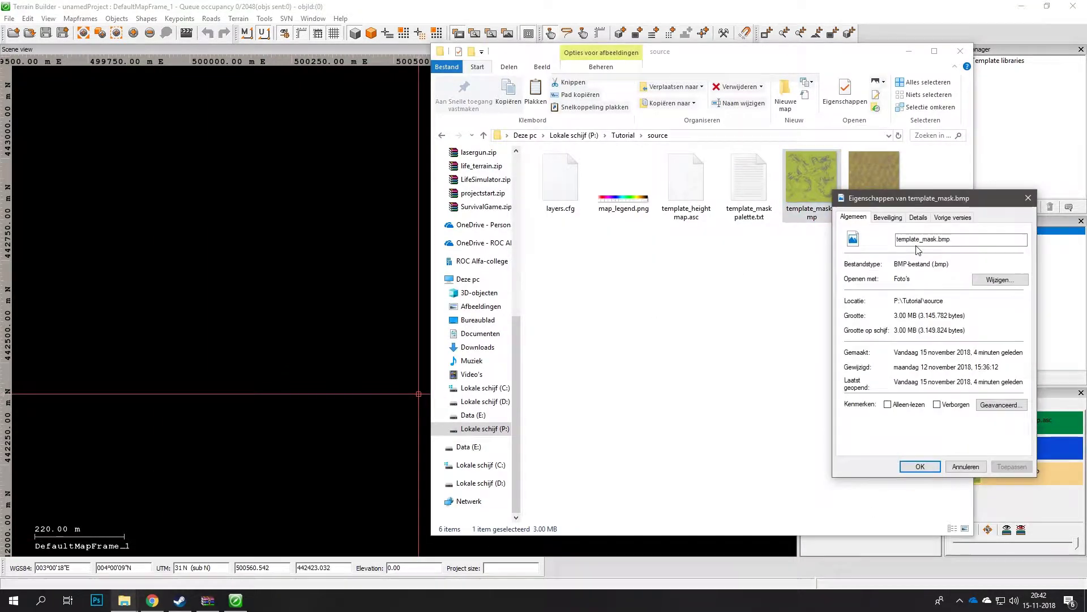
left_click(919, 218)
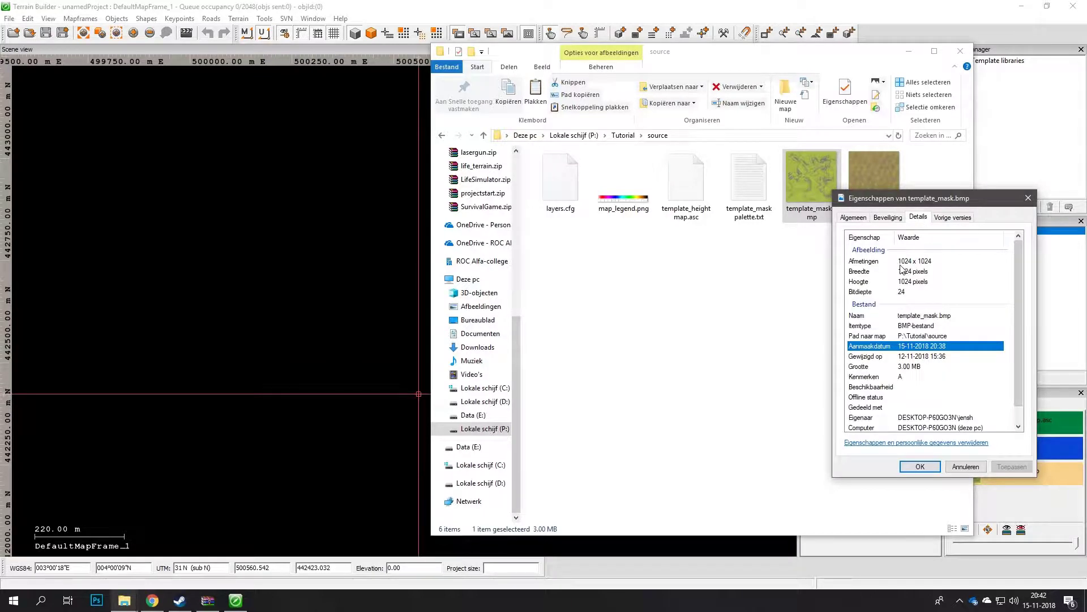
left_click(1028, 198)
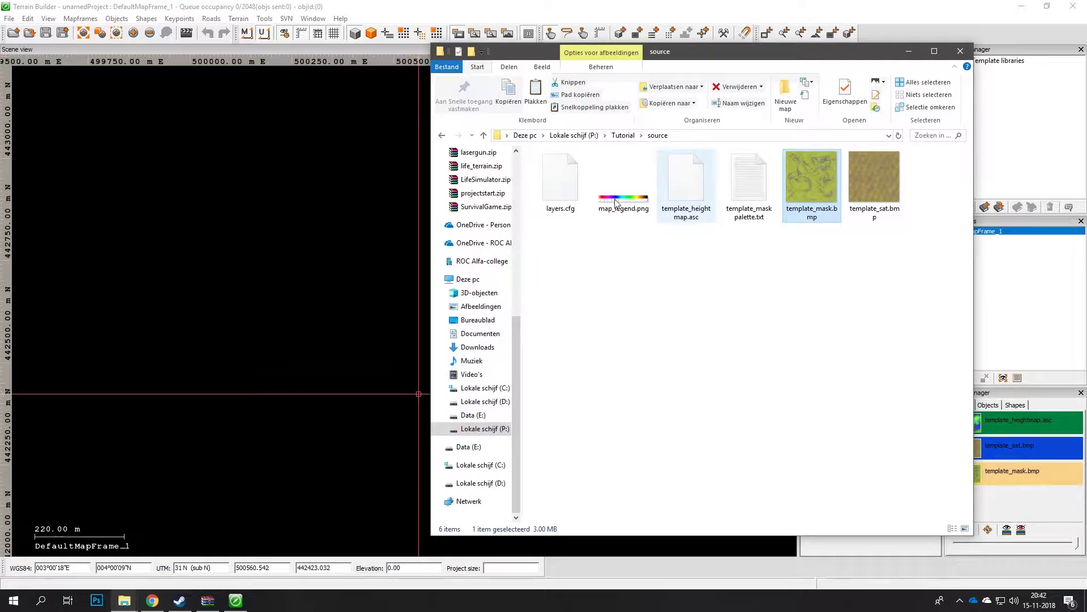
left_click(909, 53)
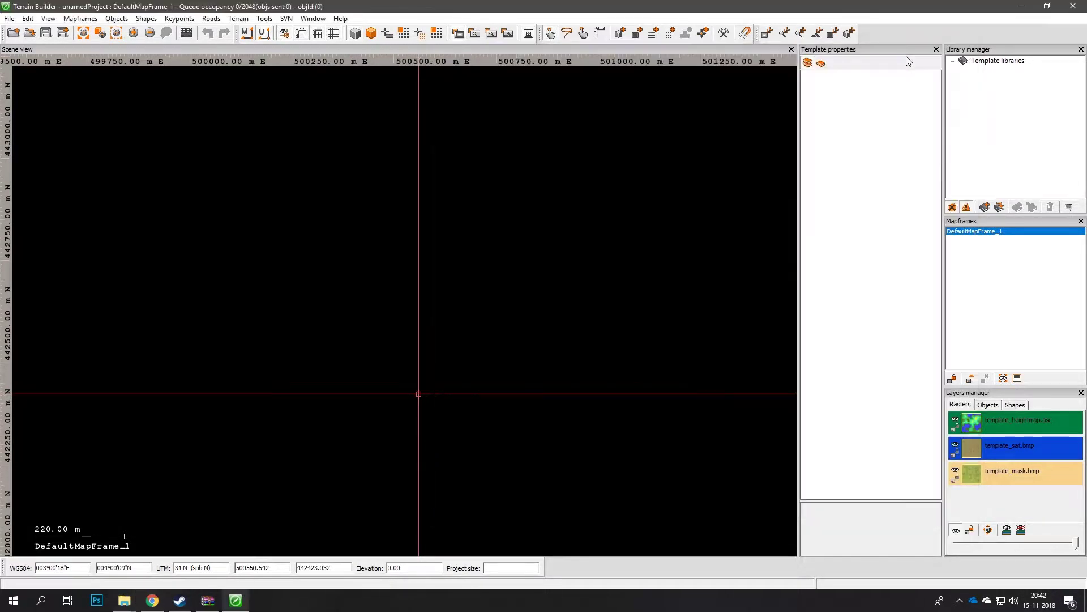
Set template_sat.bmp's left-bottom corner to easting 200000 m and northing 0 m, with a width and height of 10240 m
scroll(391, 316, "down", 3)
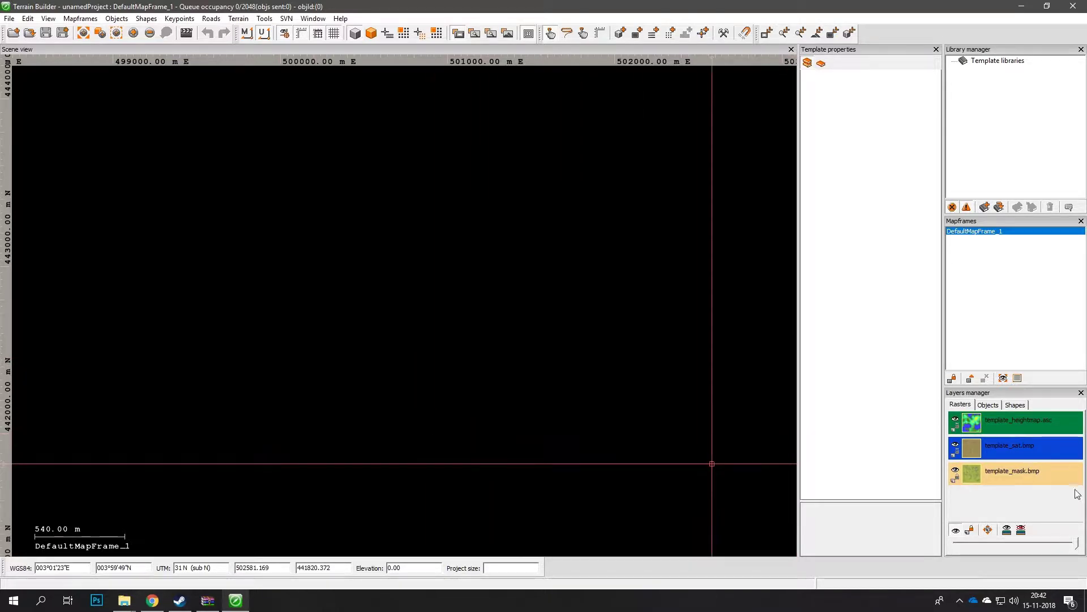
right_click(1029, 461)
left_click(1043, 468)
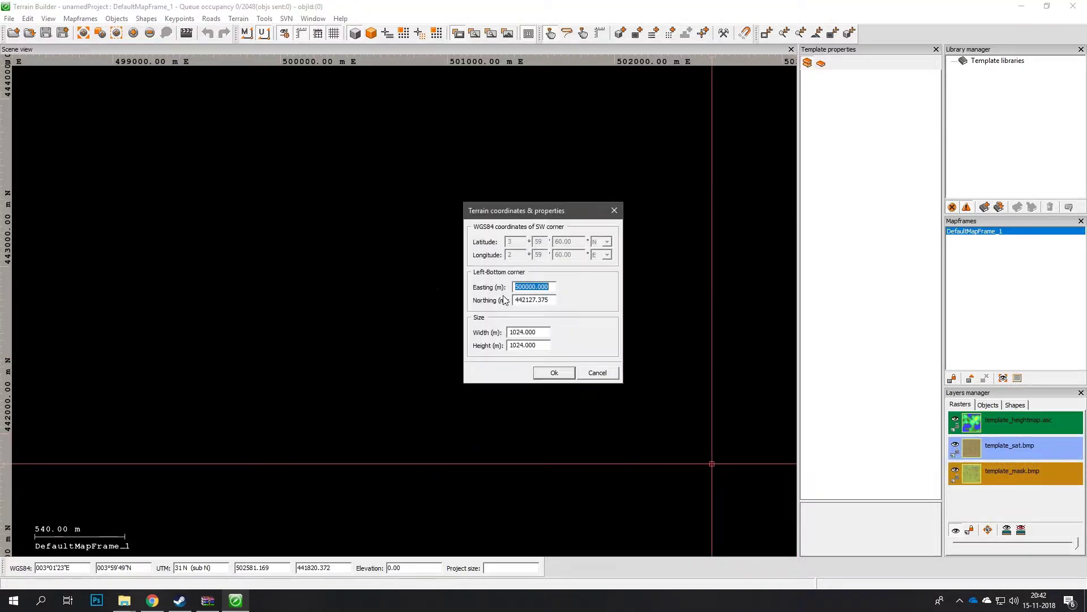
type("2")
key("Tab")
type("0")
key("Tab")
left_click(533, 332)
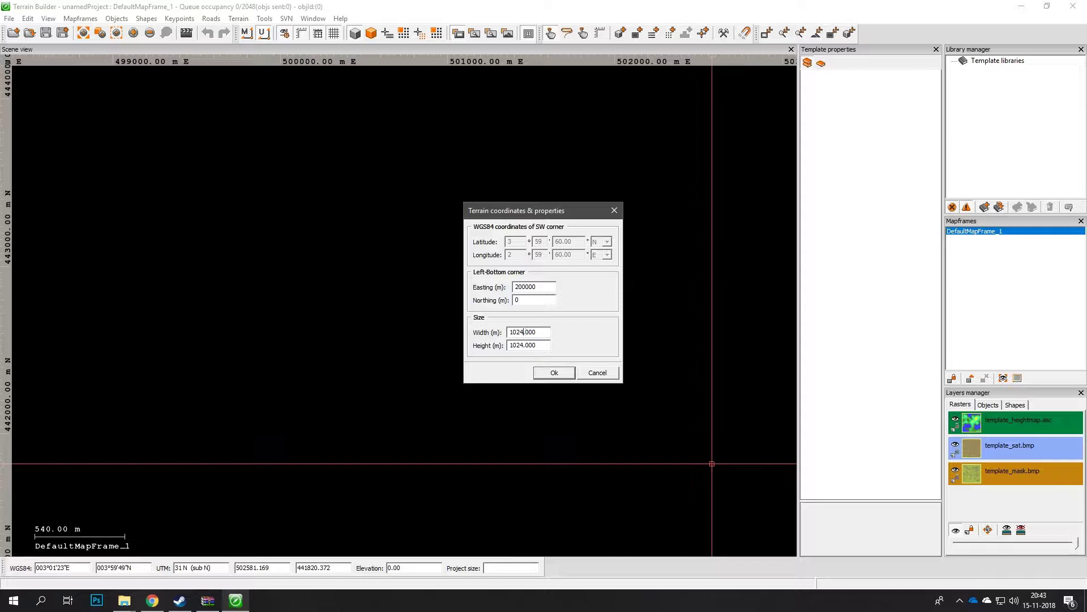
type("0")
key("Tab")
left_click(534, 345)
left_click(555, 374)
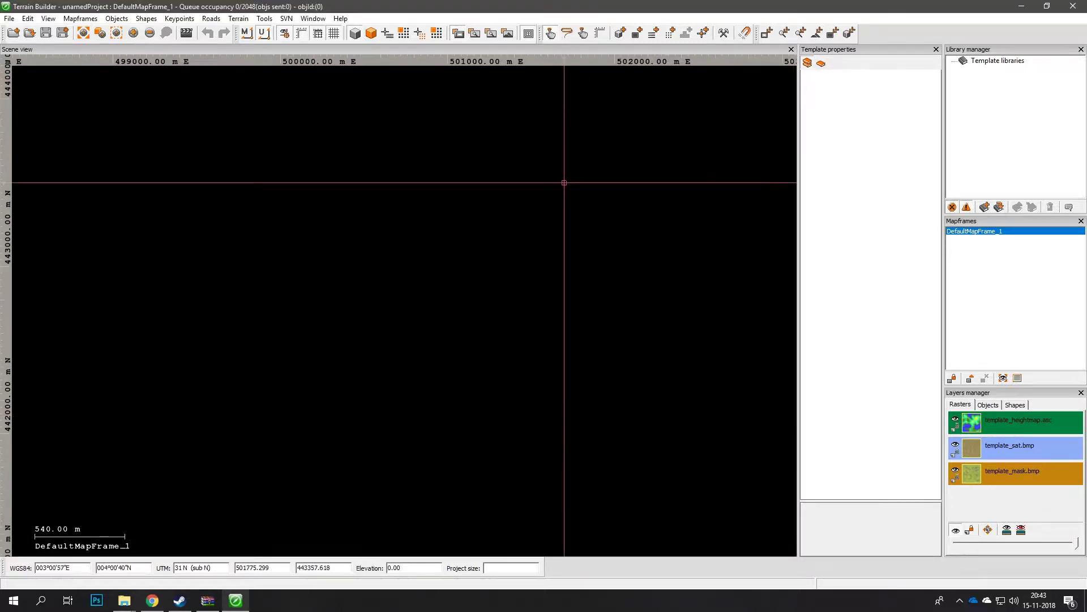
Select the template_heightmap.asc raster layer and bring its terrain into the scene view
left_click(1009, 421)
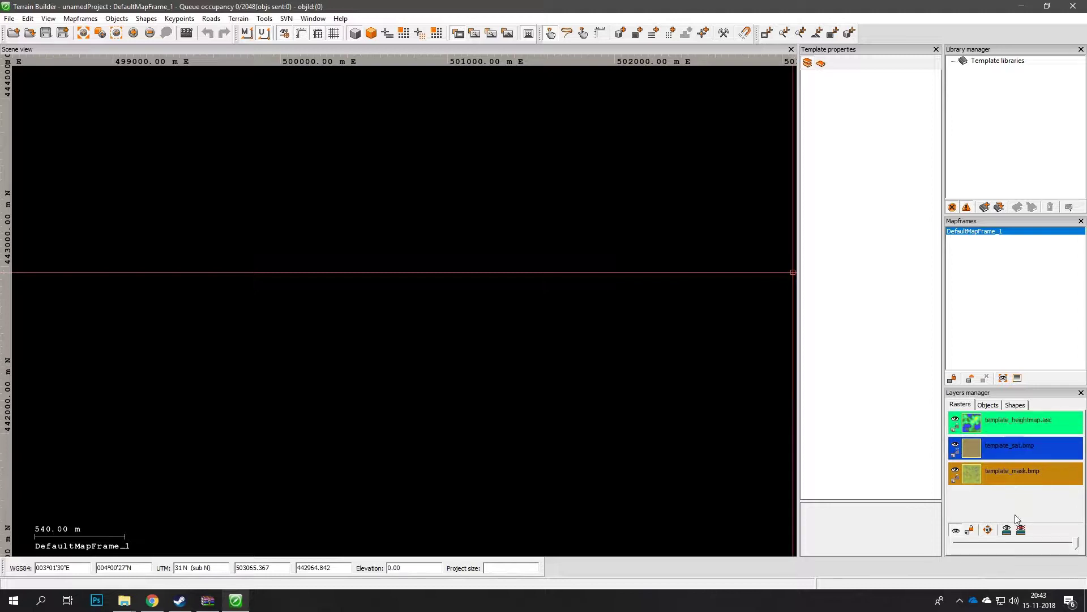
left_click(991, 532)
scroll(398, 255, "down", 4)
scroll(396, 230, "up", 2)
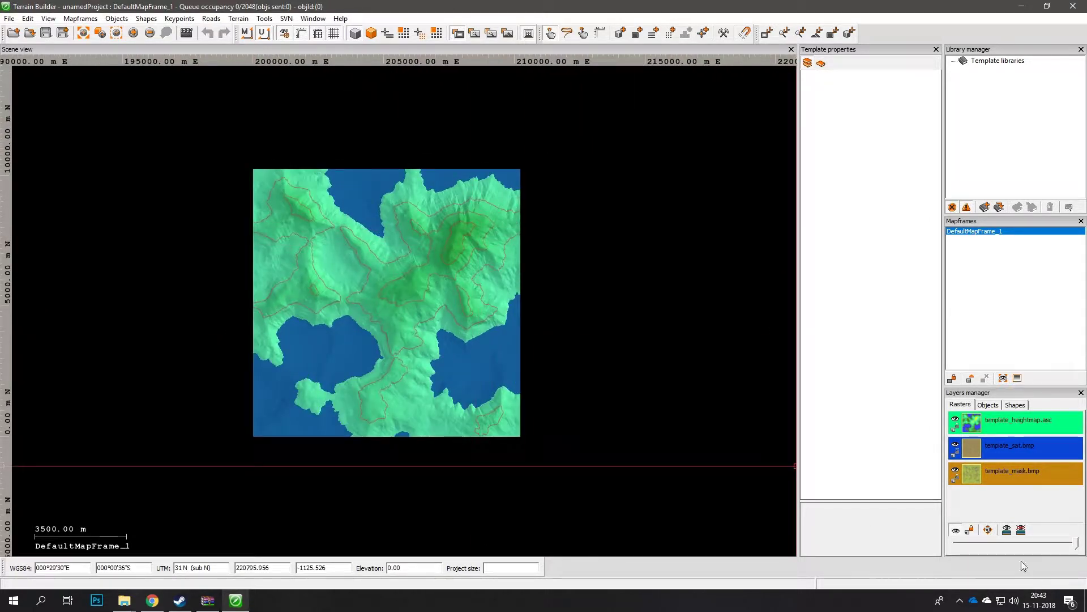
scroll(323, 323, "down", 4)
scroll(317, 327, "up", 3)
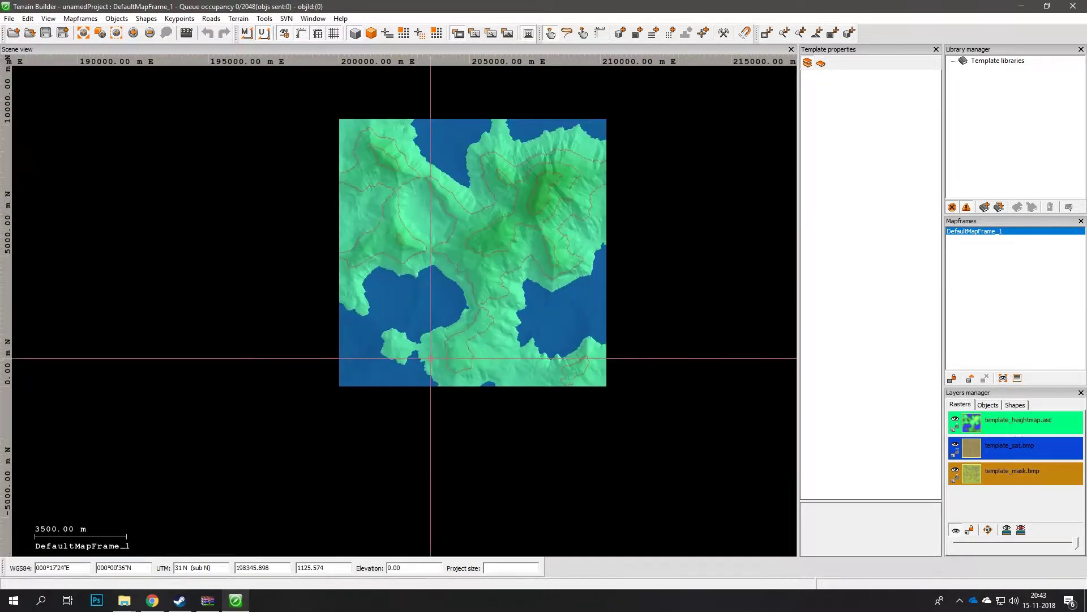
Switch the satellite image and the other imagery display on and off to compare their alignment with the heightmap
left_click(475, 34)
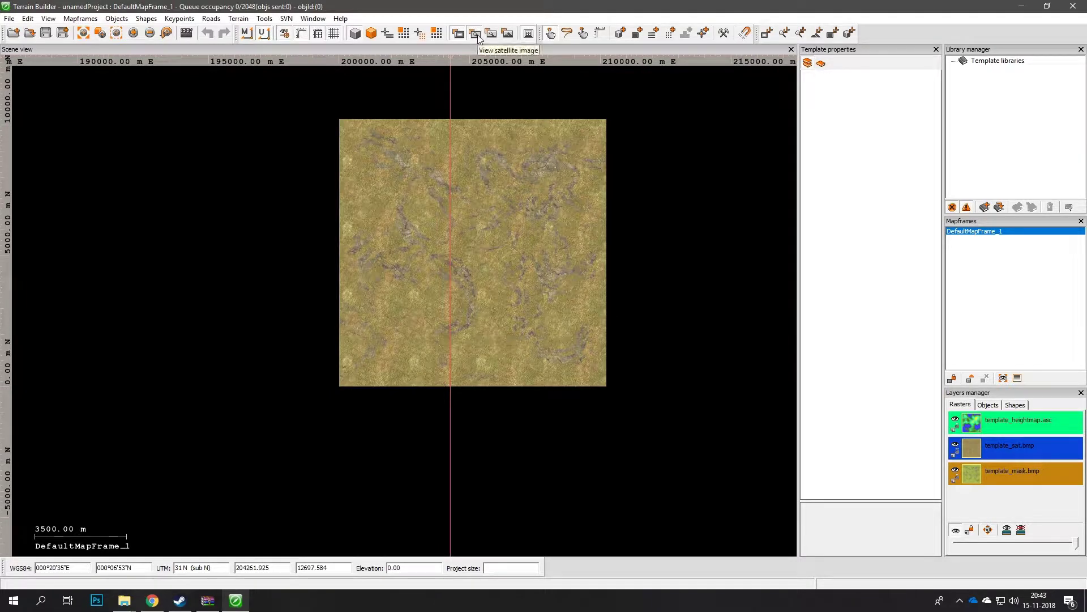
left_click(476, 34)
left_click(479, 35)
left_click(478, 34)
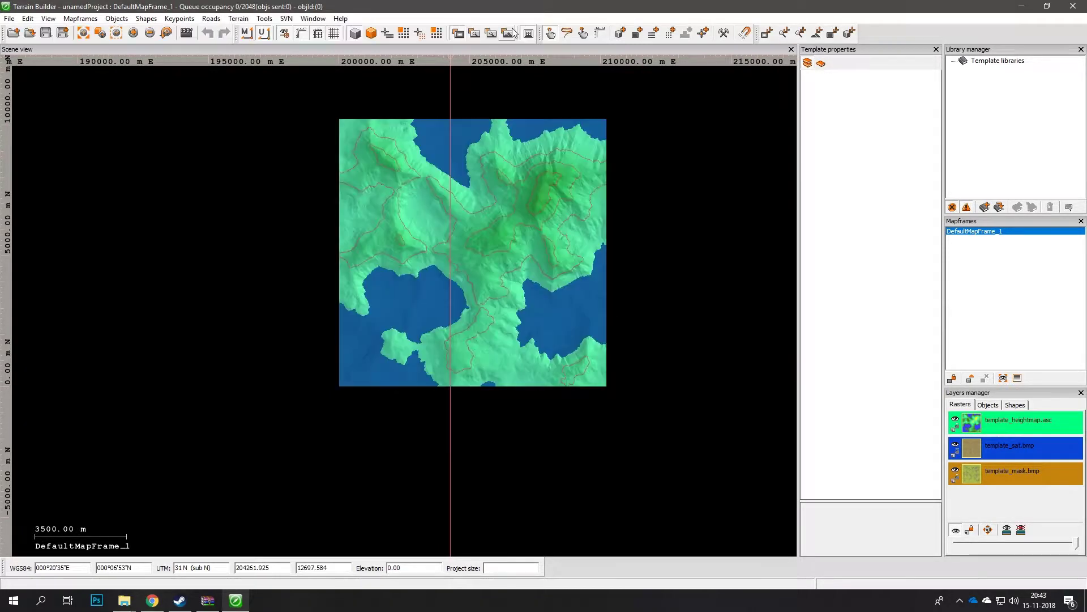
left_click(508, 34)
left_click(509, 34)
left_click(509, 34)
left_click(509, 34)
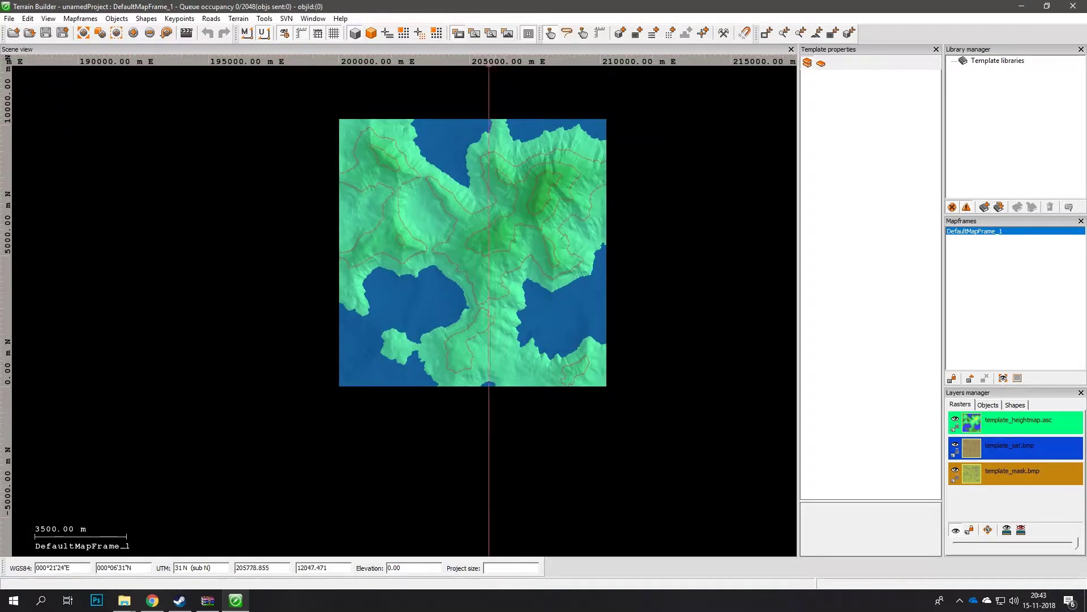
left_click(508, 34)
left_click(509, 34)
left_click(473, 38)
middle_click_drag(437, 198, 410, 253)
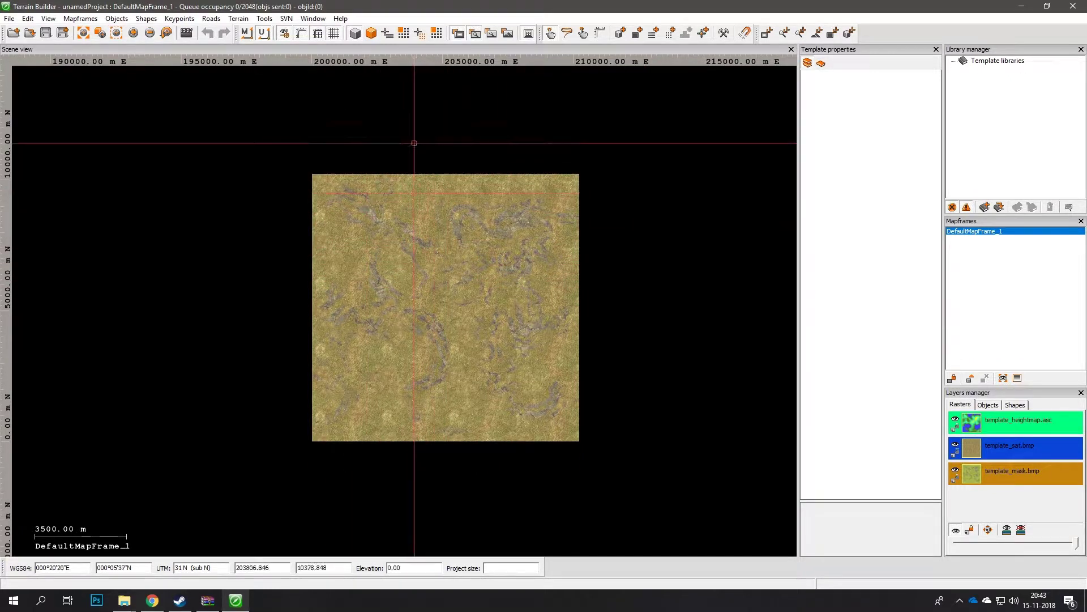
left_click(476, 32)
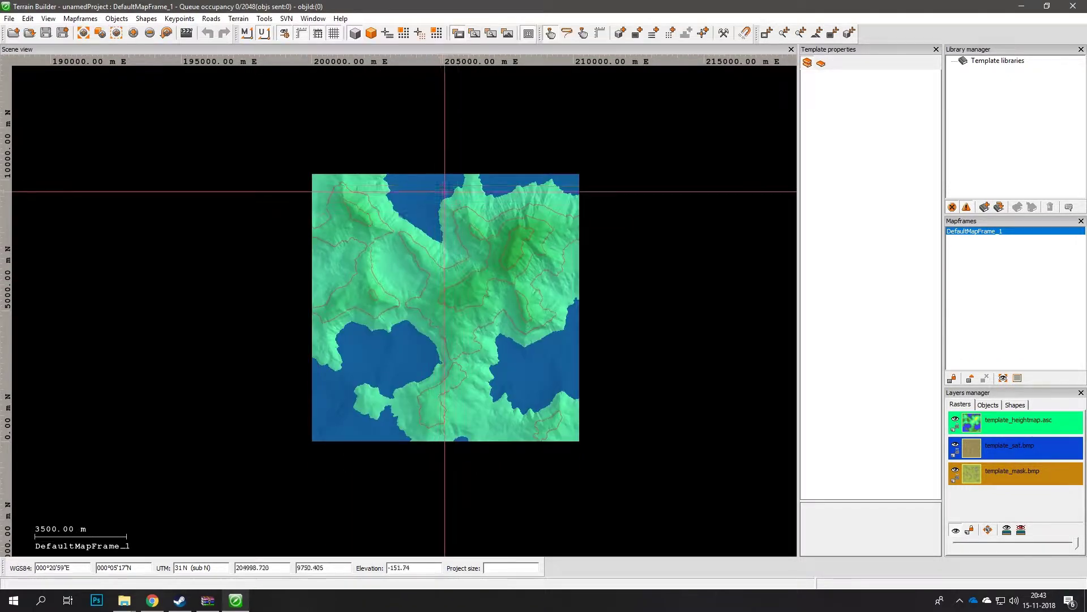
middle_click_drag(442, 182, 252, 295)
scroll(311, 393, "down", 2)
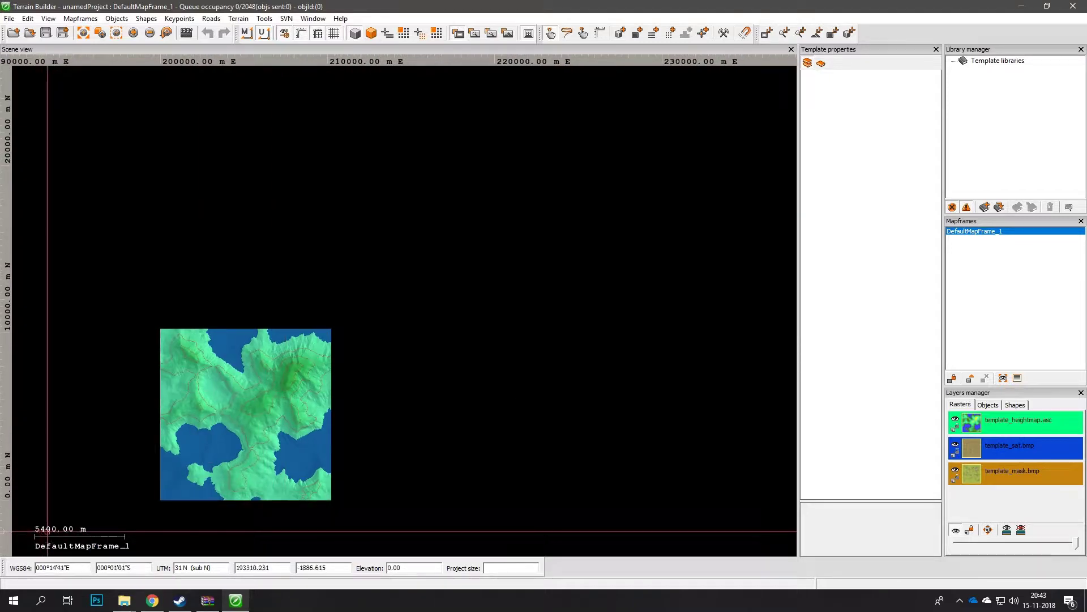
scroll(301, 340, "down", 2)
middle_click_drag(301, 340, 111, 466)
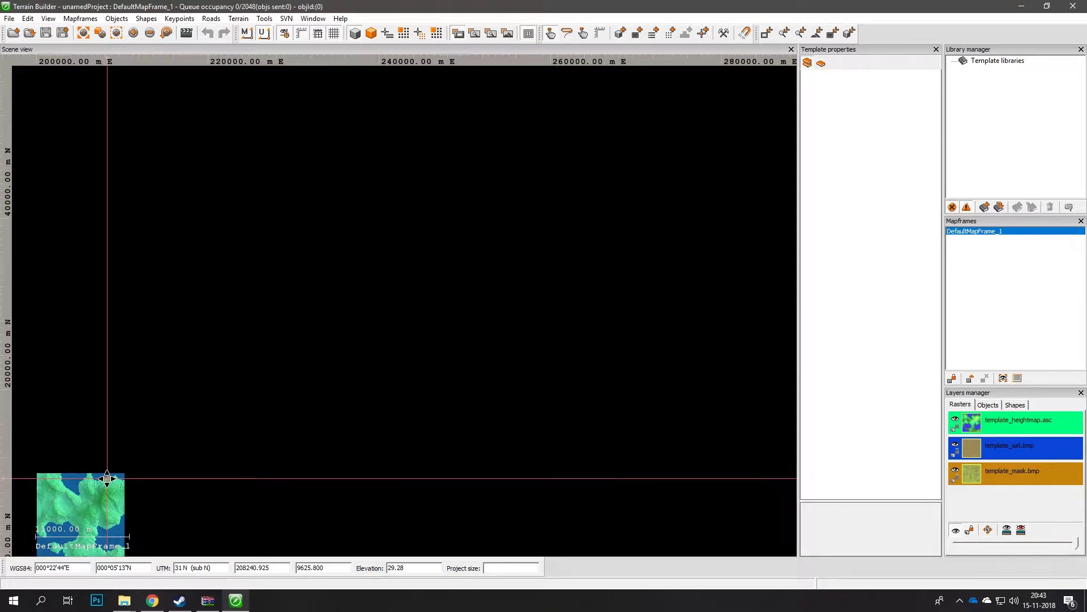
middle_click_drag(94, 519, 439, 284)
scroll(116, 487, "up", 6)
scroll(347, 301, "down", 2)
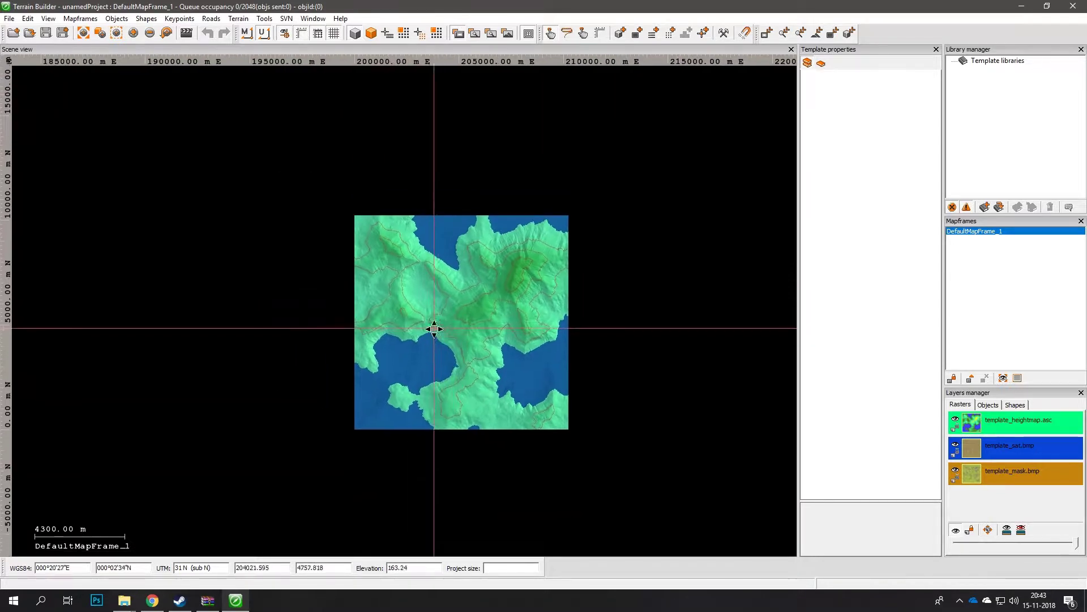
Create a new mapframe on the terrain and set its terrain sampler grid size to 1024 x 1024
left_click(81, 18)
left_click(90, 31)
left_click(390, 278)
left_click(394, 129)
left_click(415, 155)
left_click(413, 209)
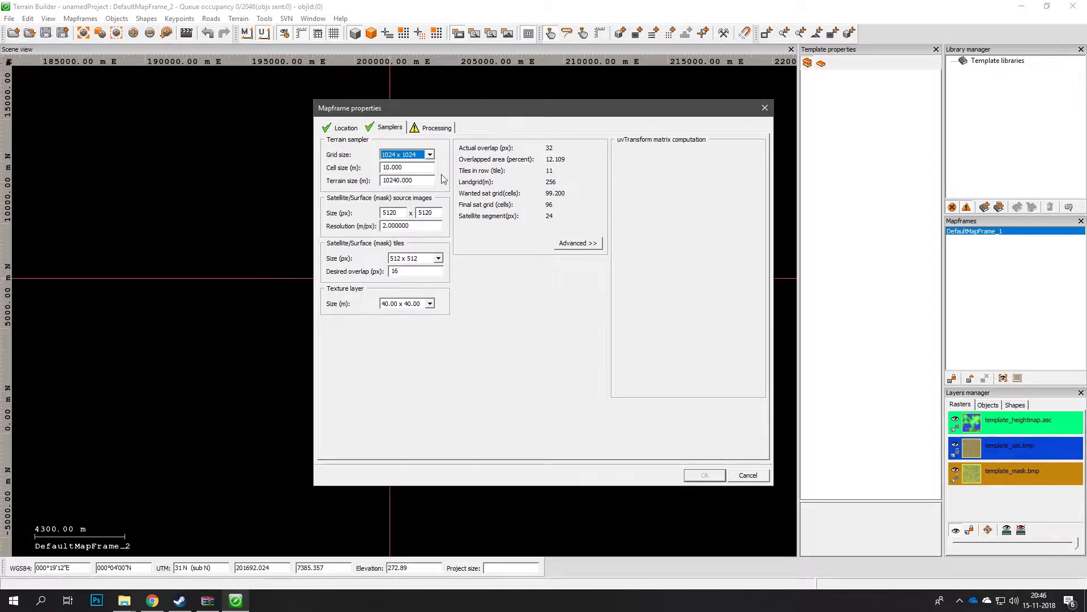
Set the mapframe's satellite/mask source image size to 1024 x 1024 px and its tile size to 1024 x 1024 px
double_click(406, 214)
type("1024")
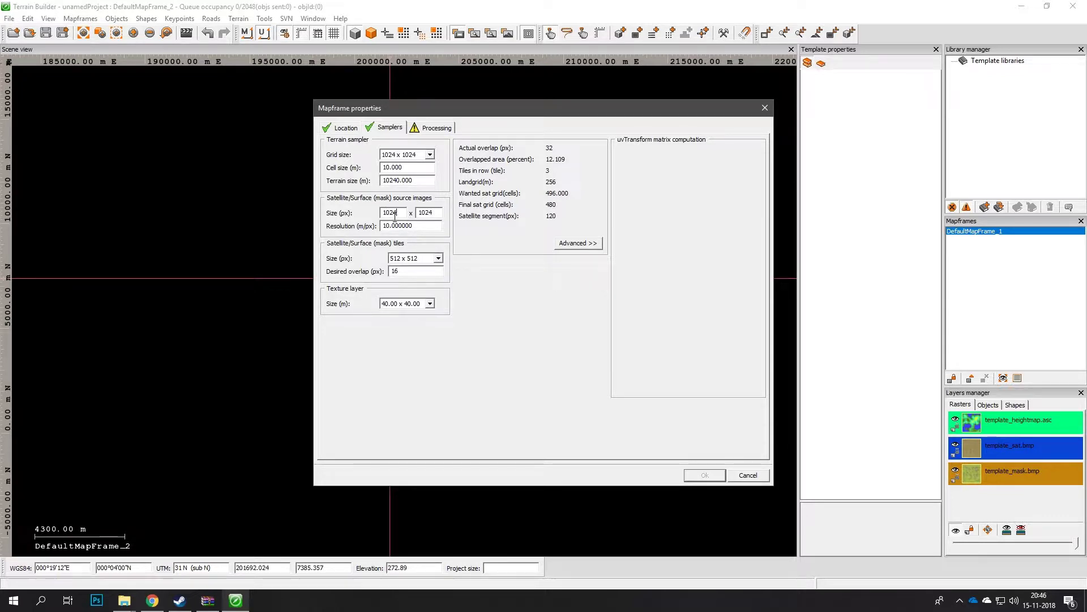
left_click(413, 256)
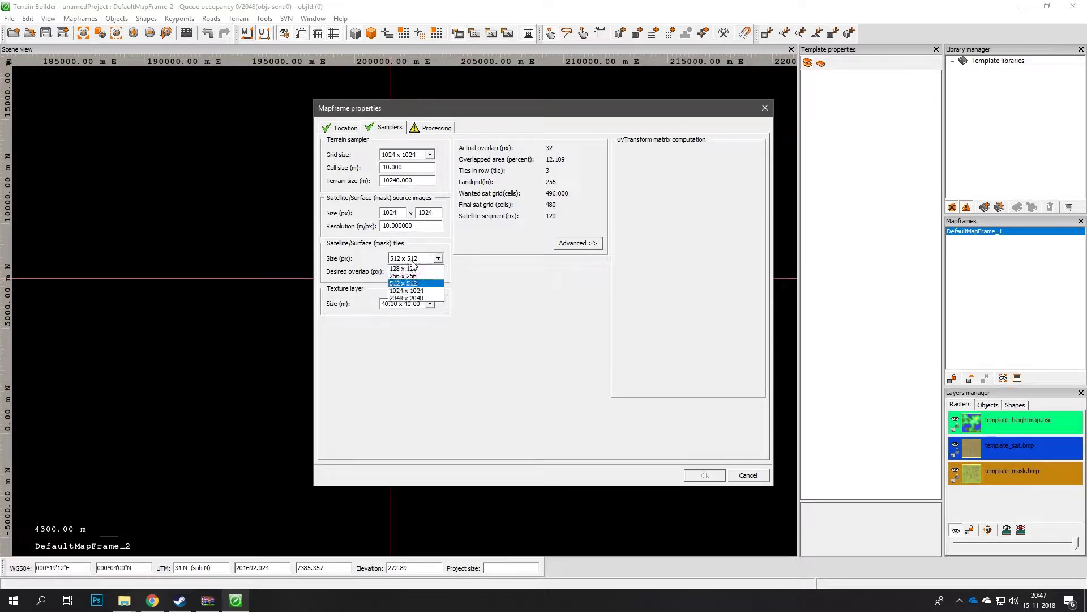
left_click(418, 290)
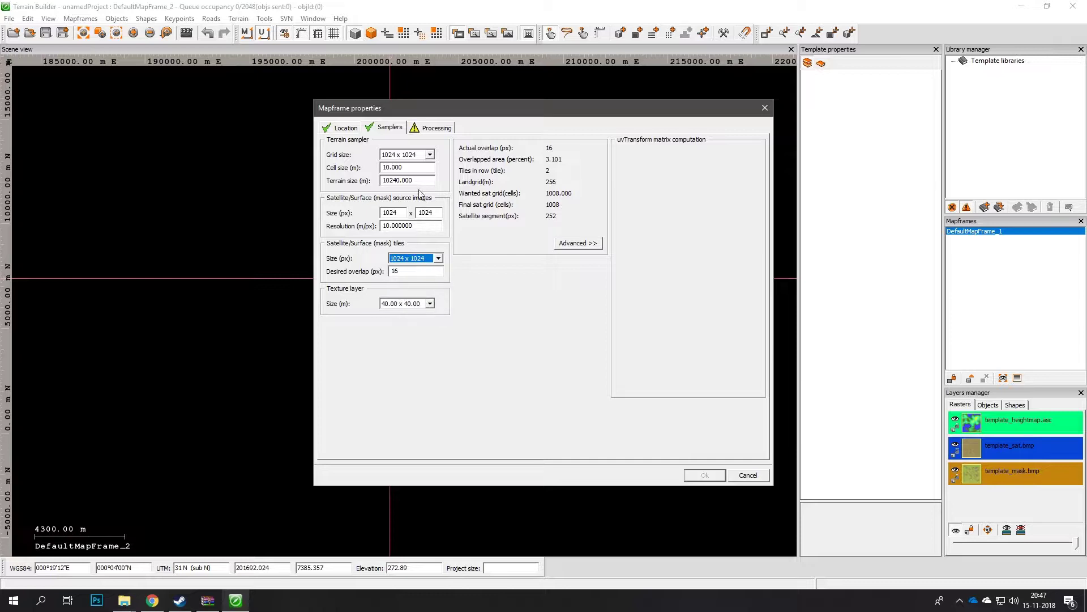
Rename the new mapframe as Tutorial
left_click(344, 128)
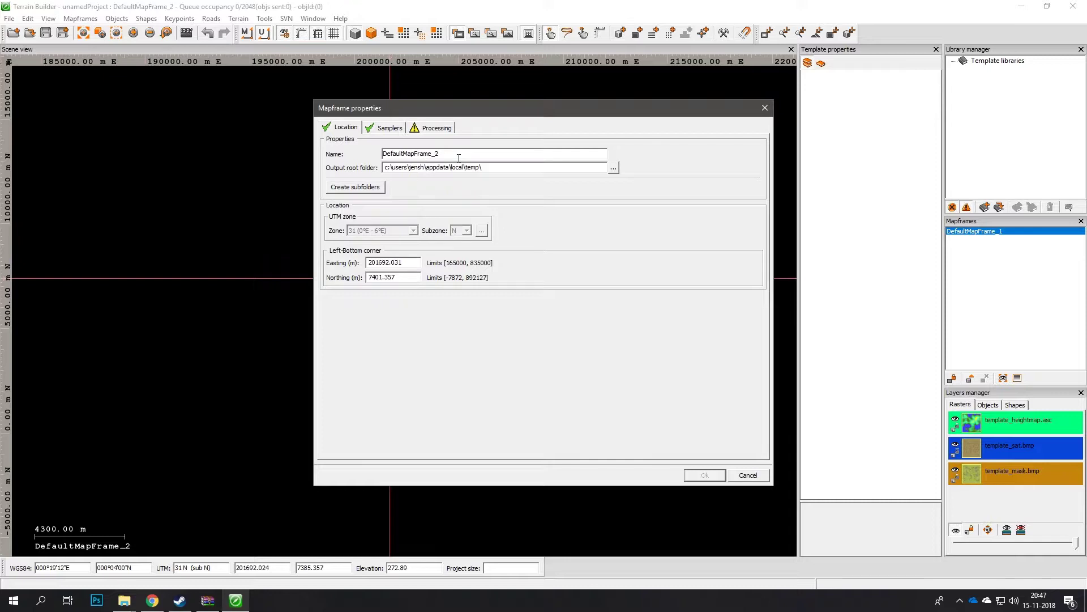
left_click_drag(459, 158, 2, 152)
type("Tutori")
Set the mapframe's output root folder to P:\Tutorial and create its subfolders
left_click(614, 168)
scroll(536, 319, "down", 12)
left_click(468, 281)
scroll(502, 329, "down", 3)
double_click(507, 338)
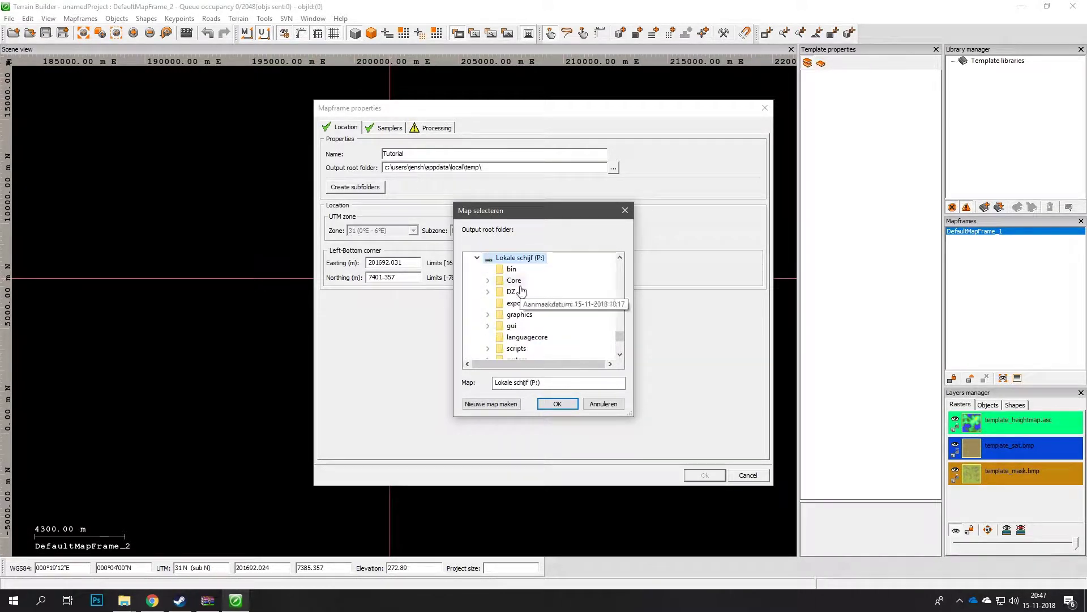
scroll(515, 315, "down", 2)
double_click(519, 315)
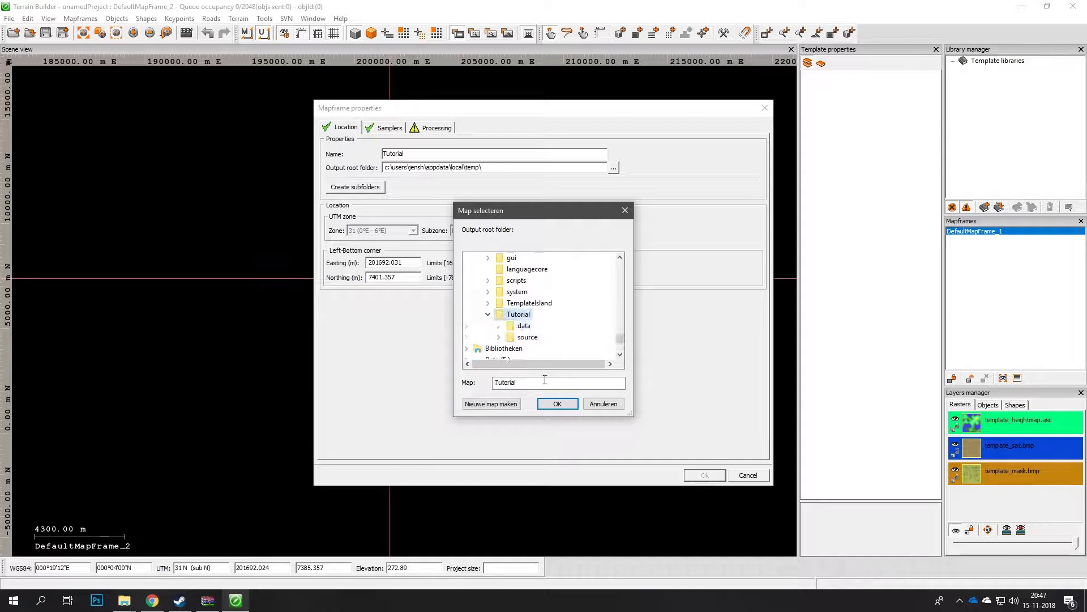
left_click(557, 404)
left_click(357, 188)
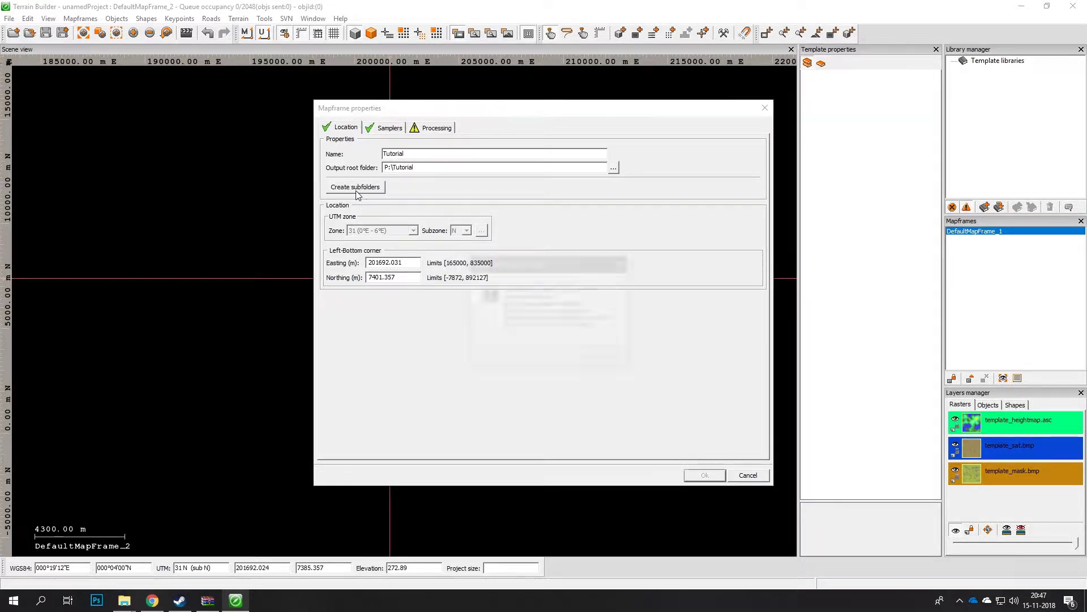
left_click(600, 353)
Set the mapframe's left-bottom corner to easting 200000 m and northing 0 m
double_click(390, 262)
type("200000")
key("Tab")
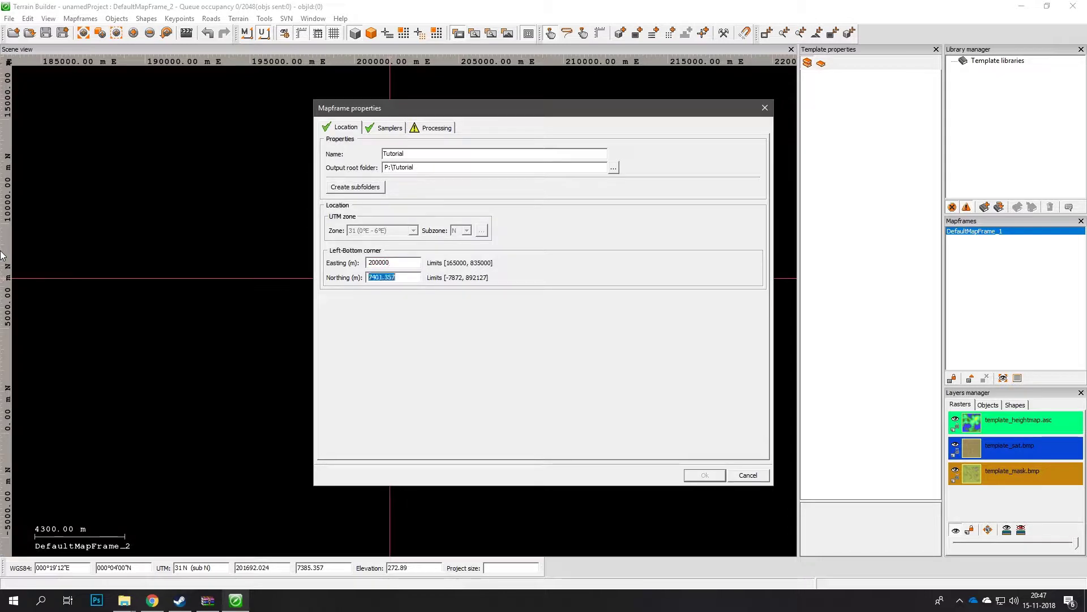
type("0")
Rebuild the terrain for the Tutorial mapframe
left_click(416, 128)
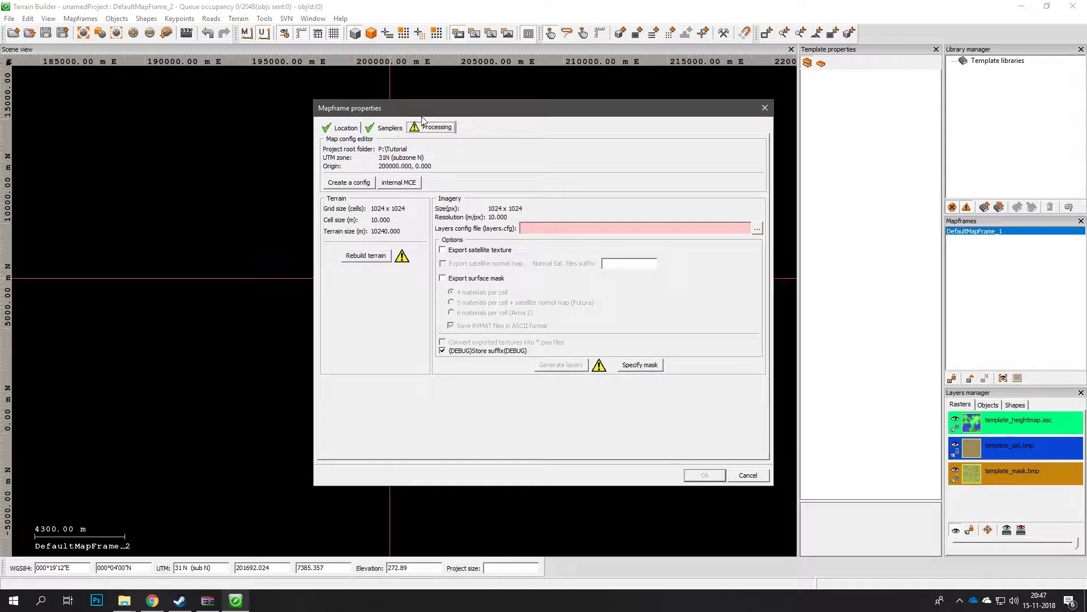
left_click(366, 256)
left_click(582, 339)
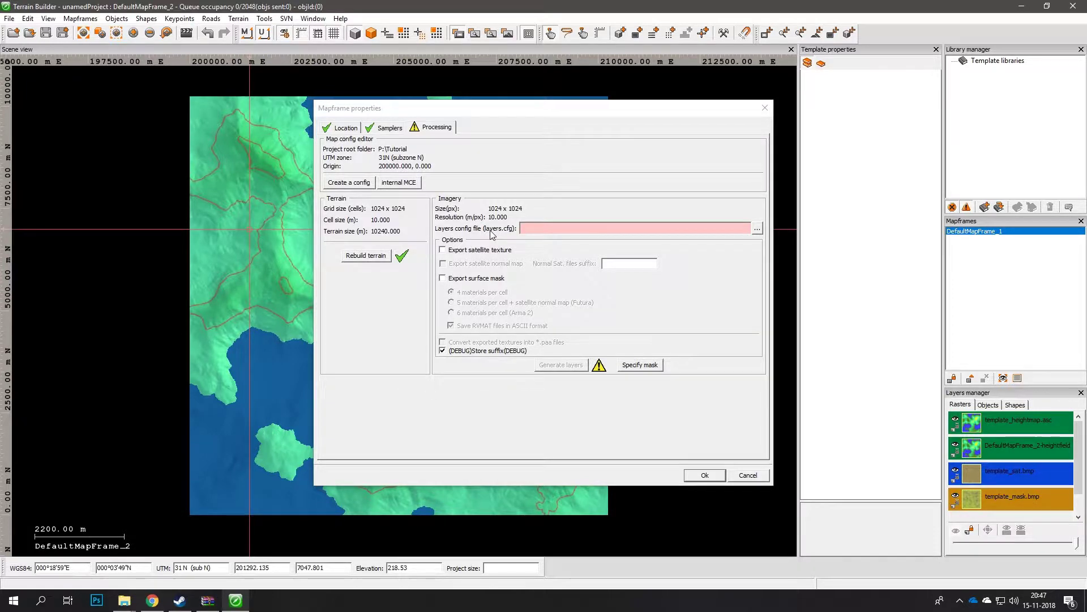
Generate the mapframe's imagery layers from P:\Tutorial\source\layers.cfg with satellite texture and surface mask export enabled, and accept the mapframe properties
left_click(758, 229)
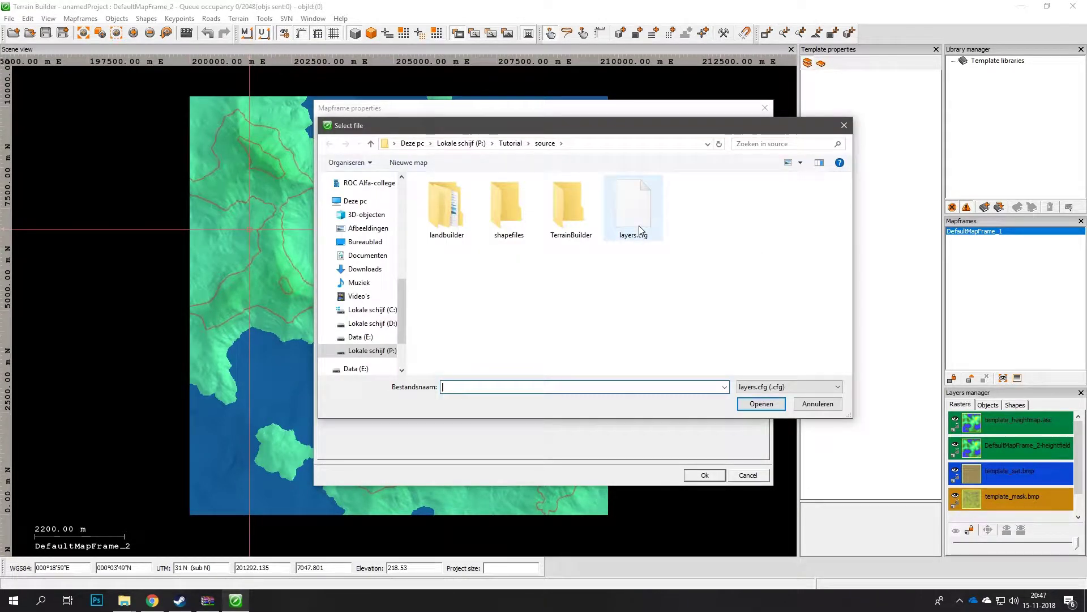
double_click(641, 230)
left_click(480, 253)
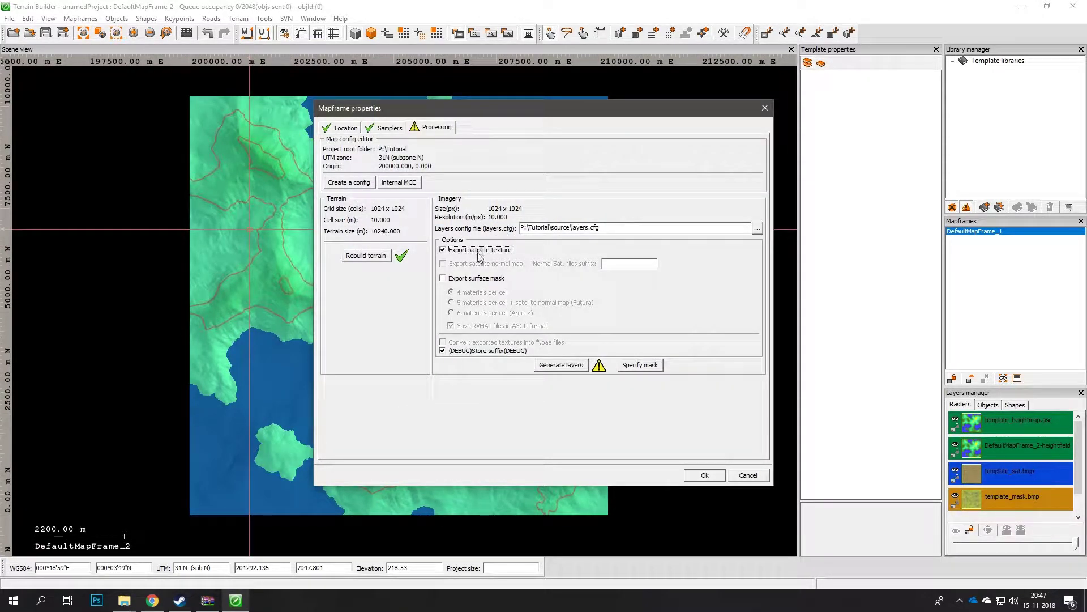
left_click(475, 279)
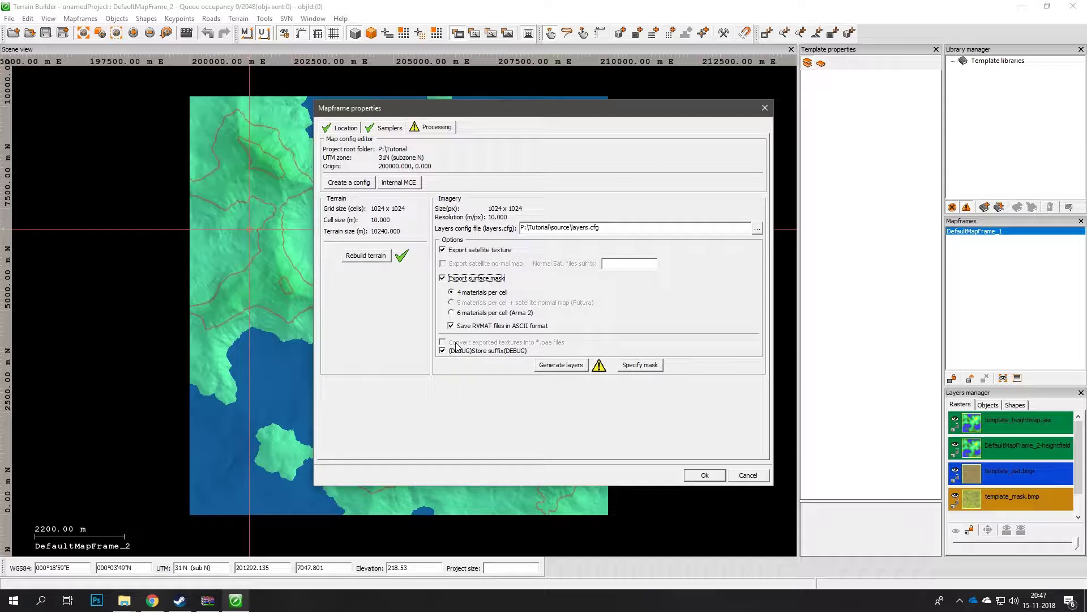
left_click(563, 369)
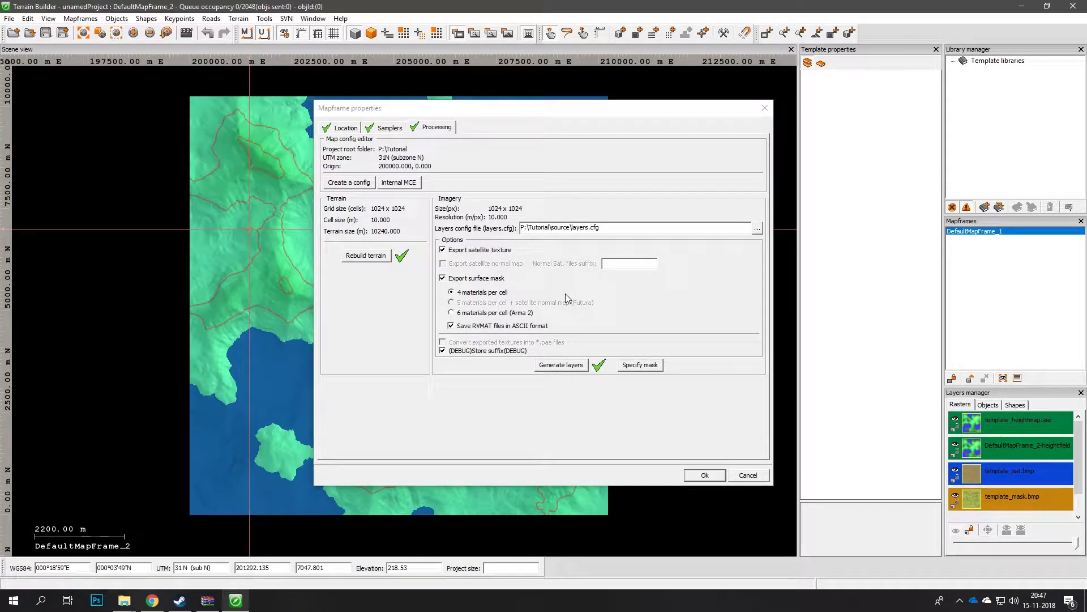
left_click(702, 473)
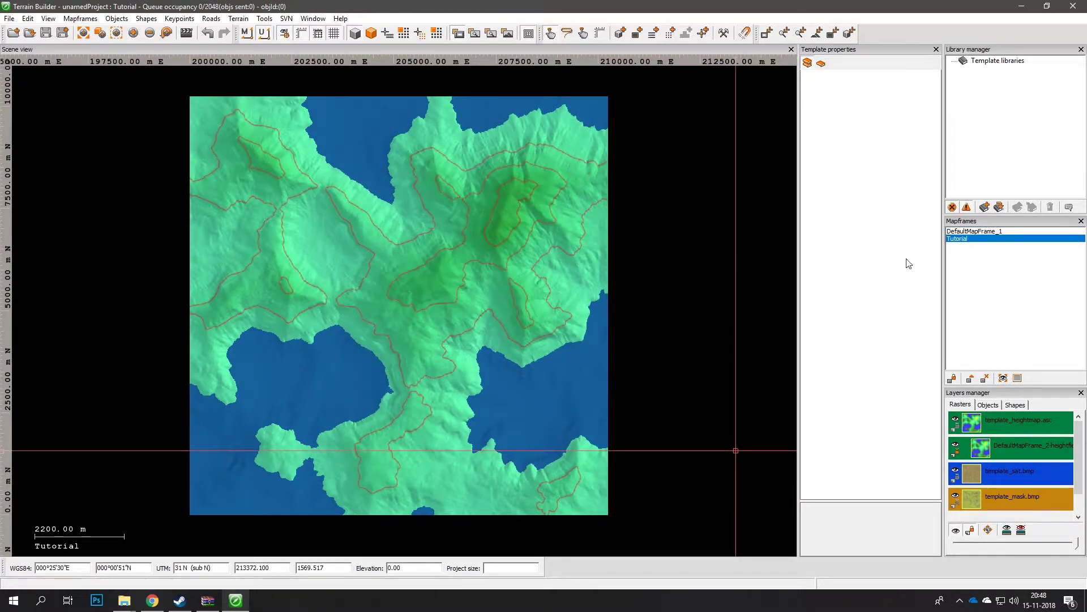
Save the project as Tutorial in the P:\Tutorial folder
scroll(457, 316, "down", 4)
scroll(481, 304, "up", 2)
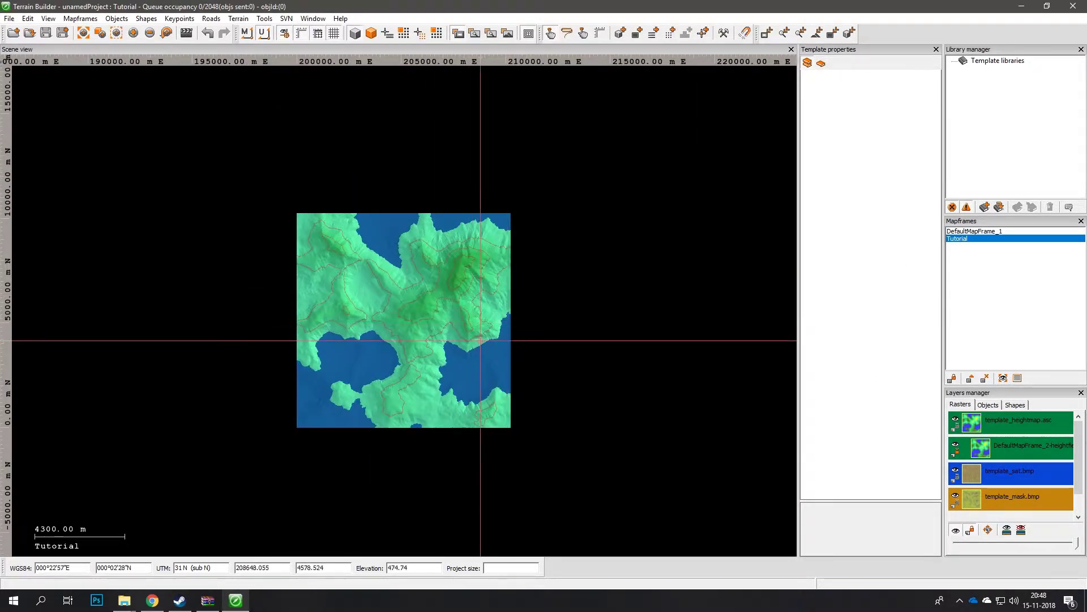
left_click(46, 31)
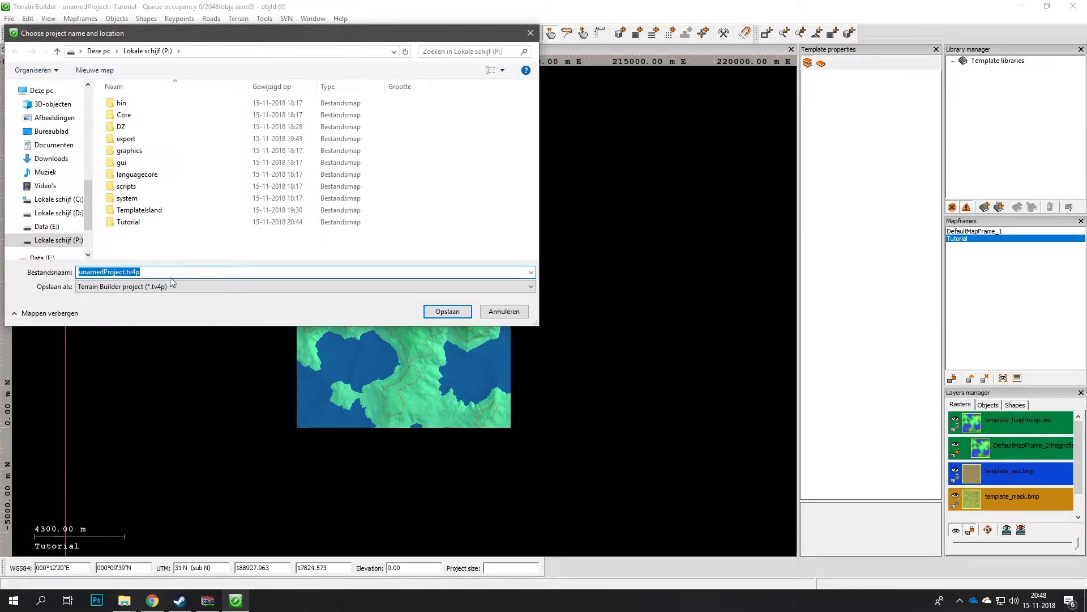
double_click(142, 222)
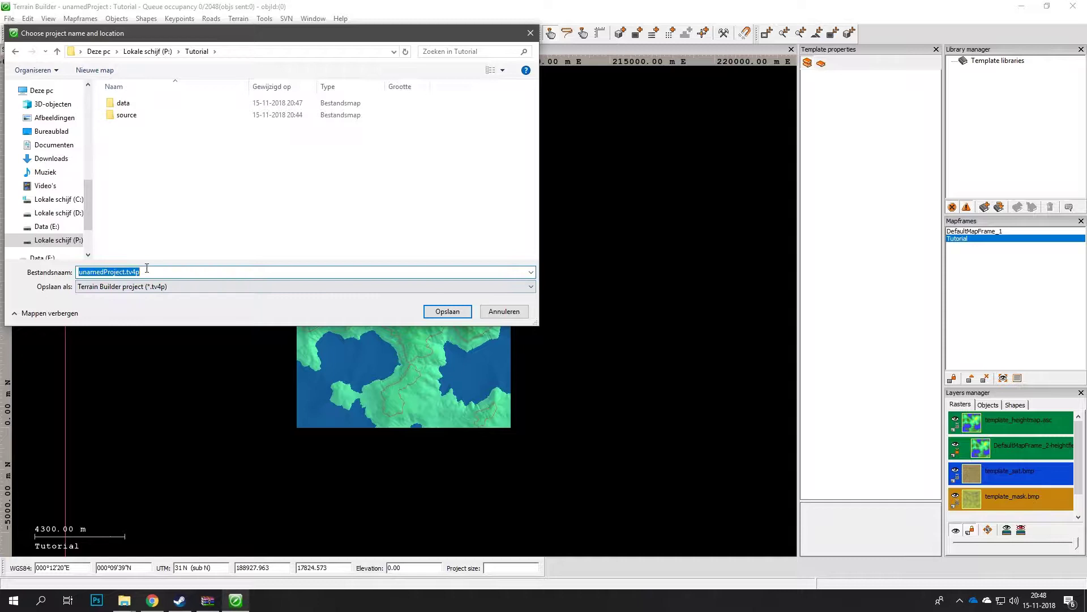
type("t")
key("Return")
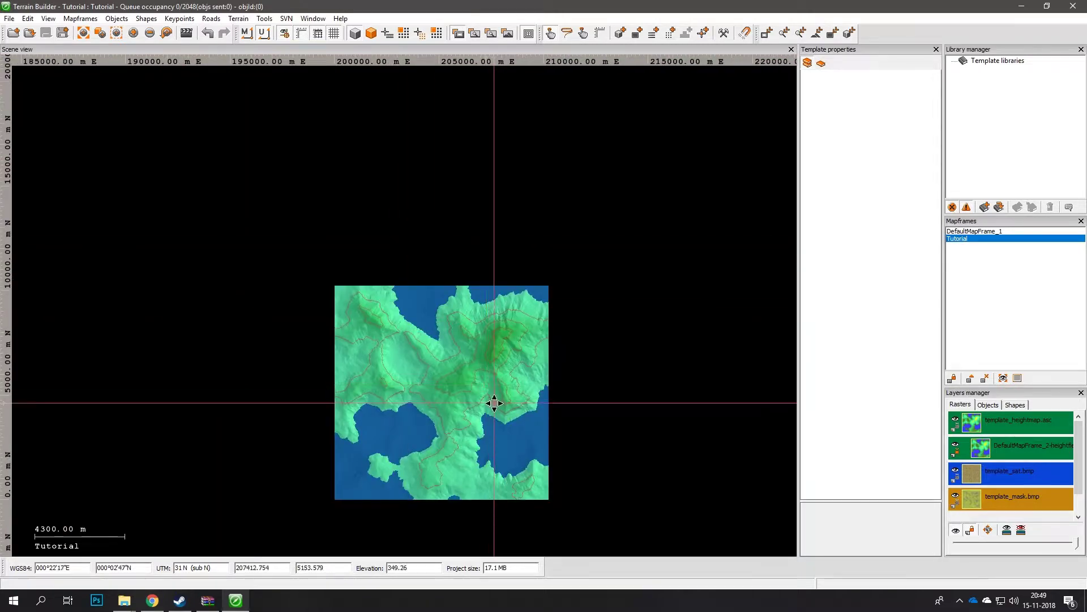
middle_click_drag(494, 402, 454, 360)
scroll(453, 385, "up", 3)
middle_click_drag(537, 422, 485, 408)
scroll(370, 254, "down", 3)
scroll(437, 400, "up", 3)
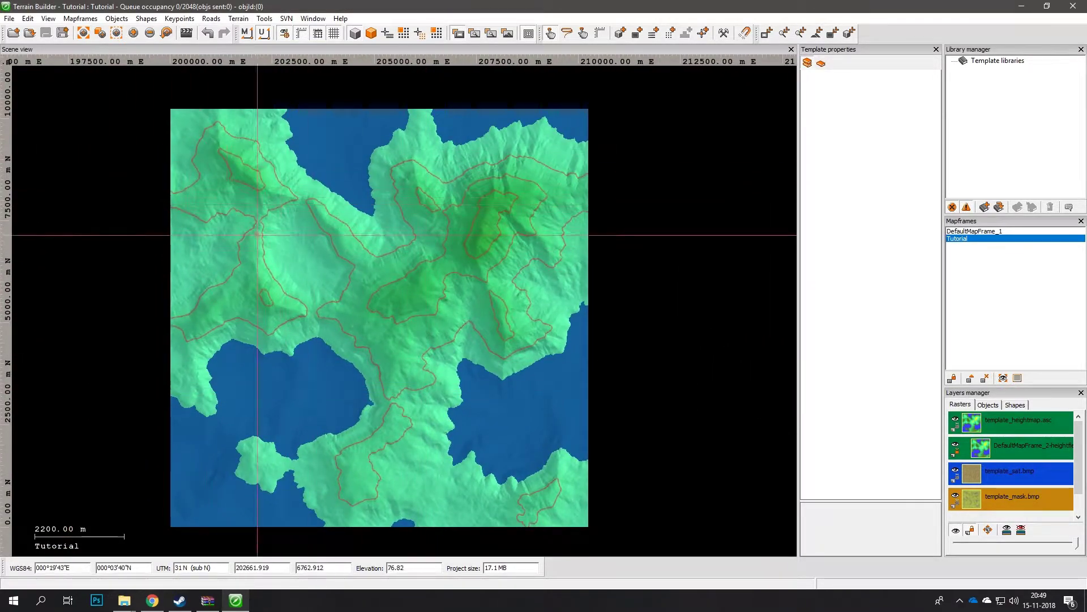
scroll(340, 233, "down", 1)
middle_click_drag(364, 189, 370, 208)
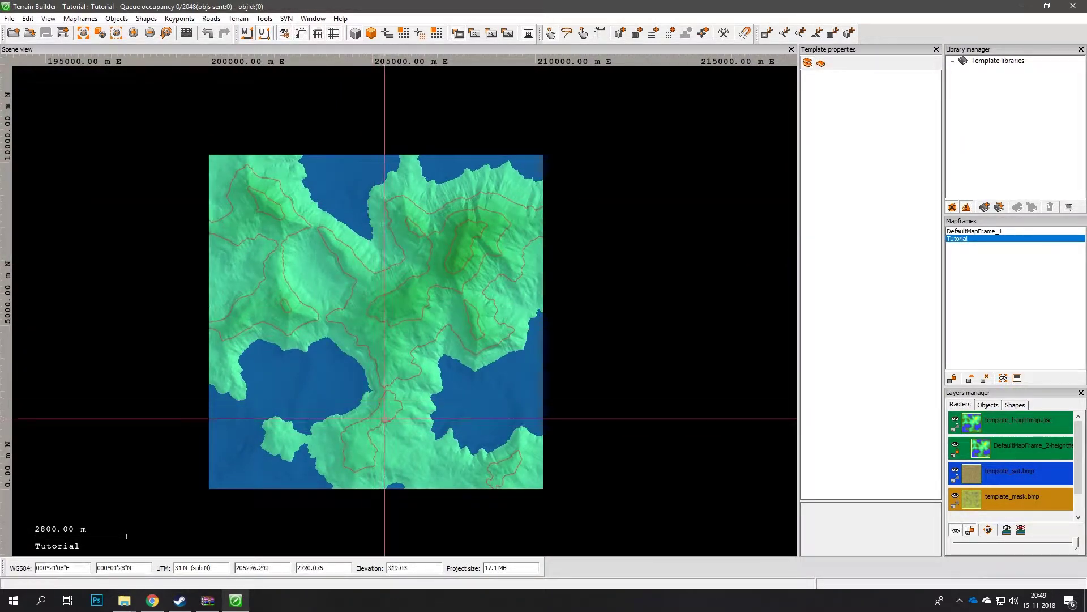
Export the terrain as a WRP file named Tutorial in the P:\Tutorial folder
left_click(9, 18)
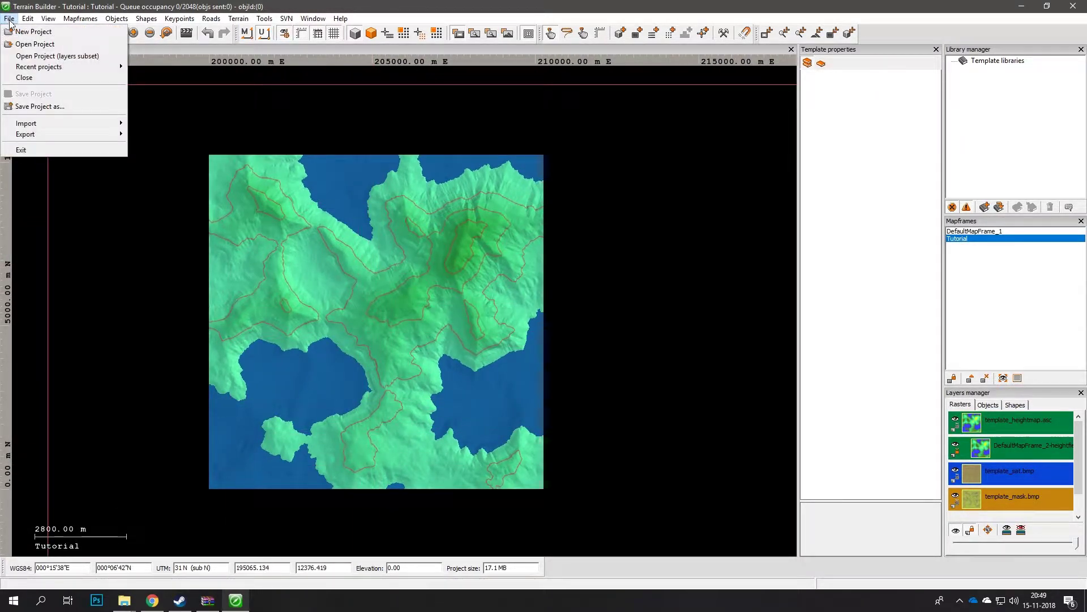
mouse_move(59, 134)
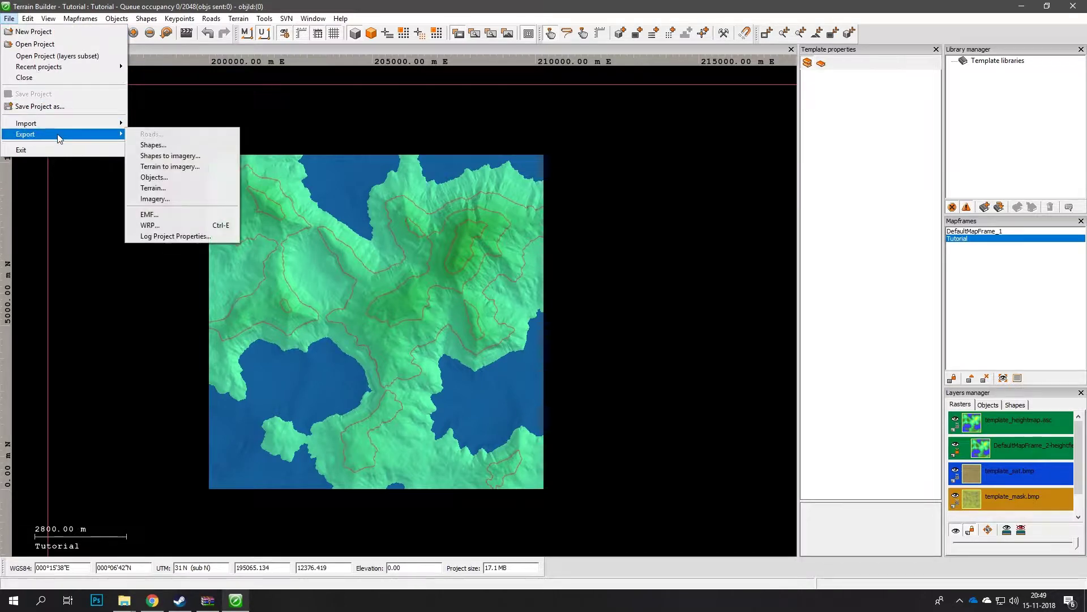
left_click(190, 225)
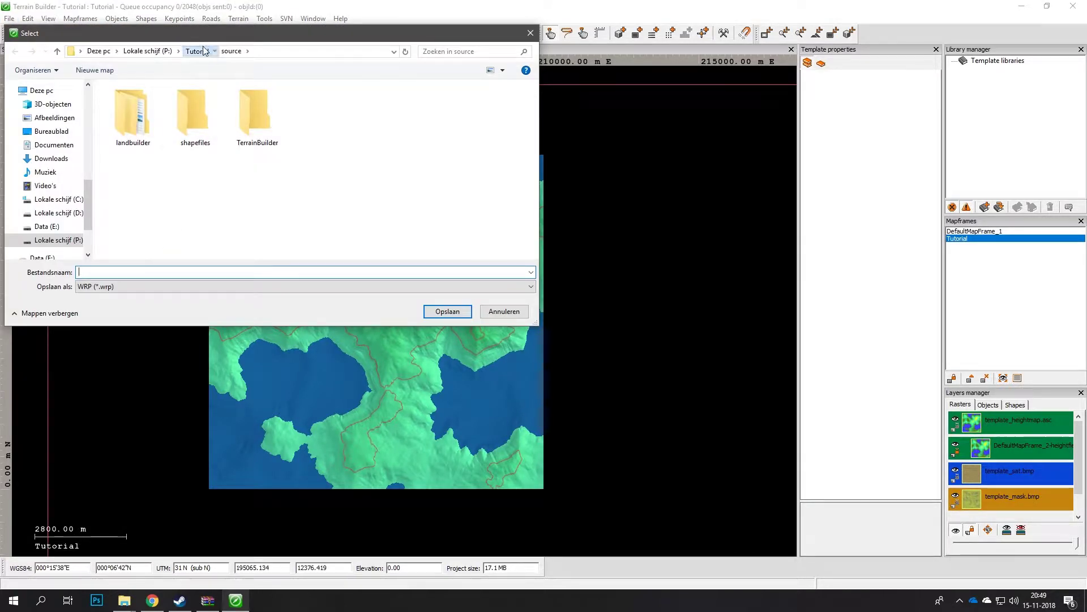
left_click(195, 51)
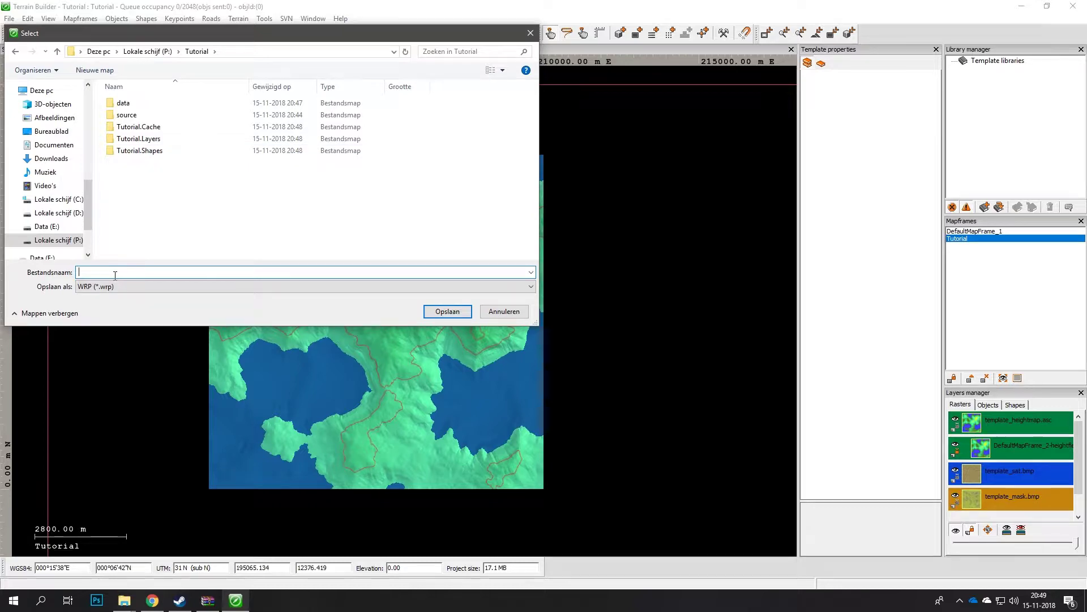
type("Tutorial")
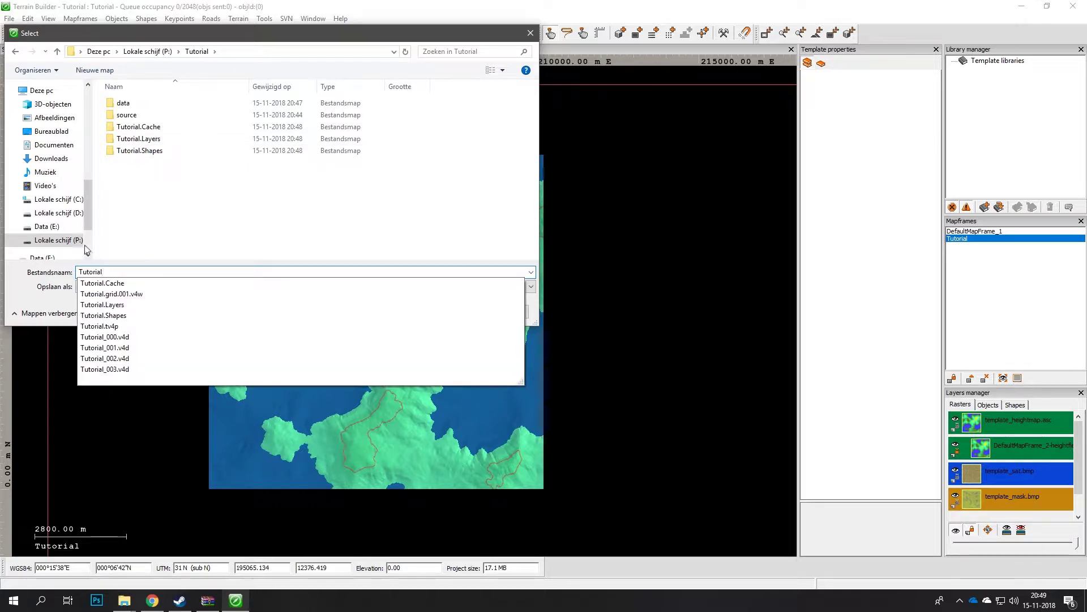
left_click(180, 228)
left_click(449, 315)
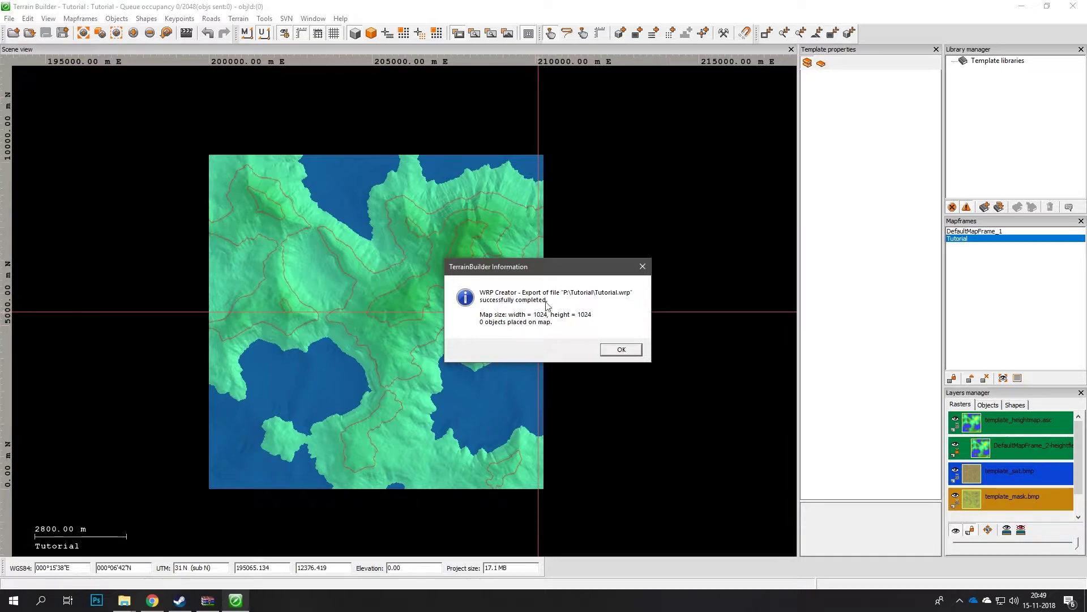
left_click(621, 349)
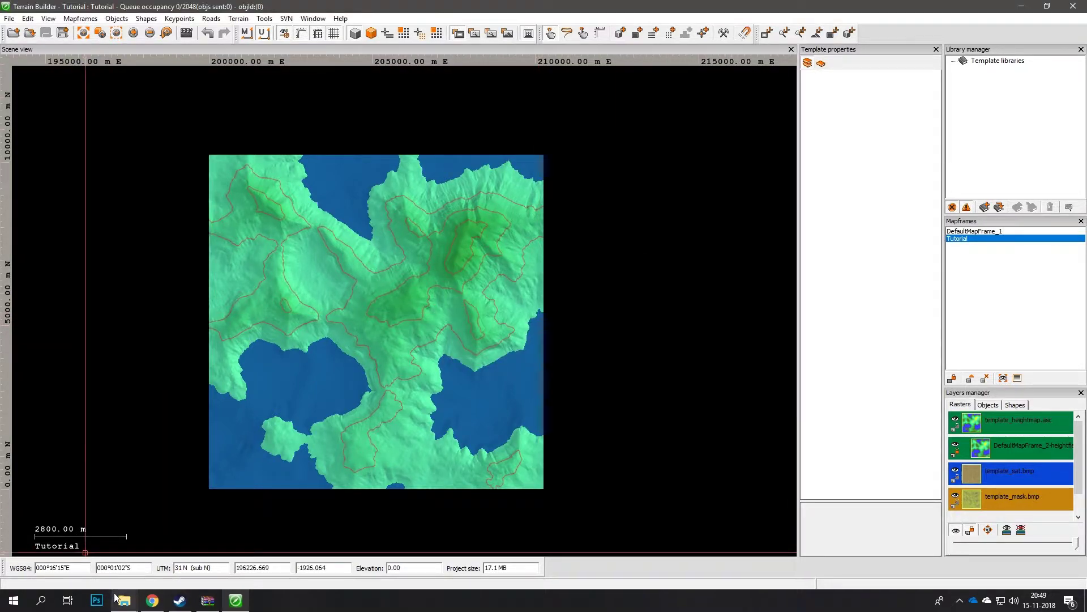
Switch to File Explorer and examine the exported files in P:\Tutorial and its data\layers subfolder
mouse_move(124, 600)
mouse_move(113, 554)
left_click(163, 553)
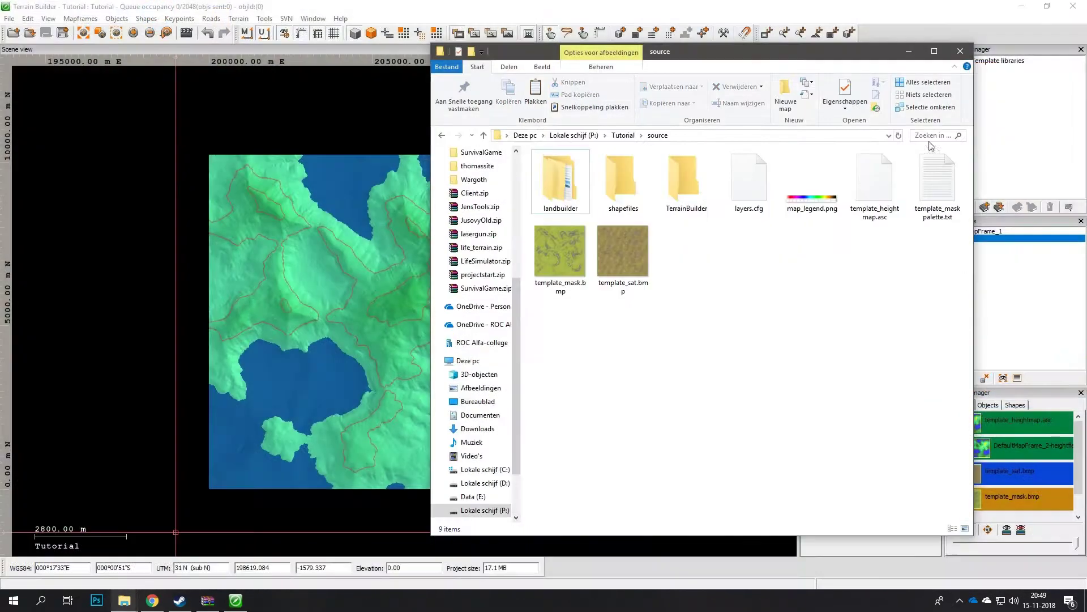
left_click(623, 135)
left_click_drag(660, 361, 619, 191)
left_click(738, 377)
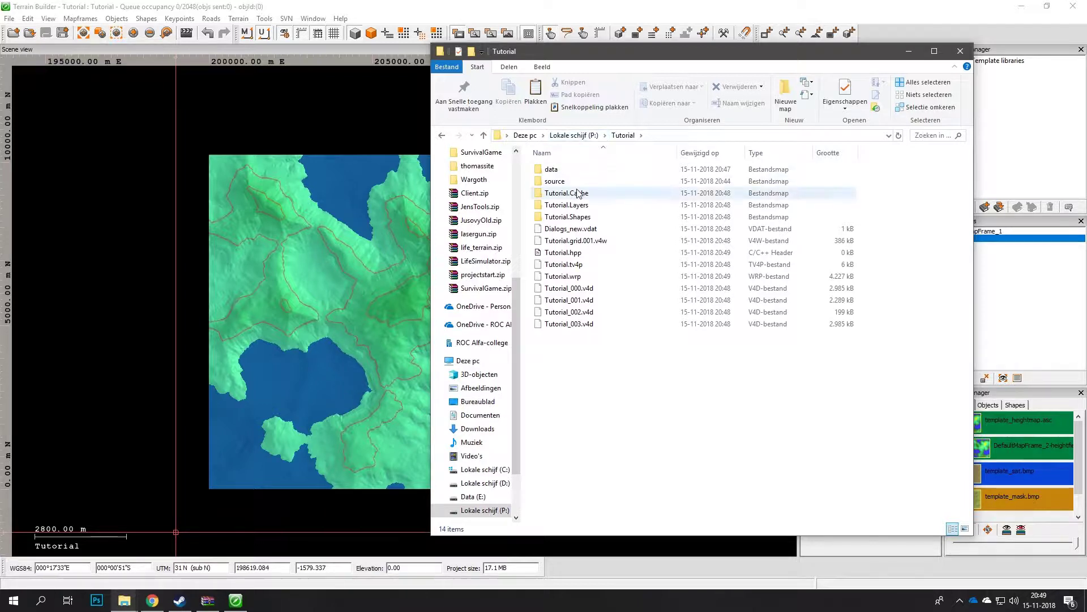
double_click(572, 171)
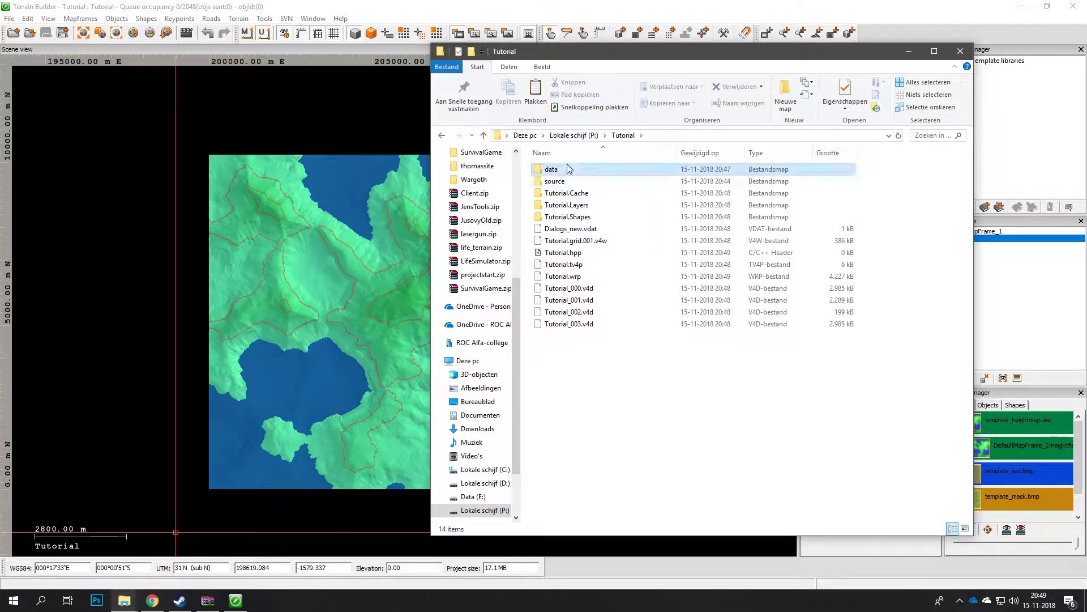
double_click(563, 170)
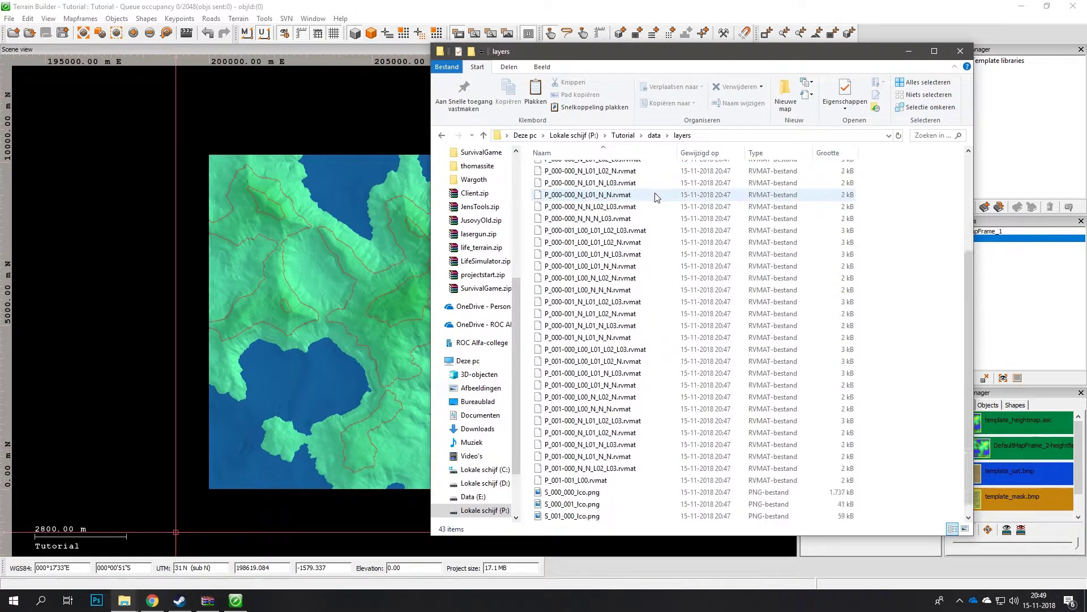
Switch to the File Explorer window showing the TerrainBuilder folder and go up to the DayZ Tools Bin folder
left_click(125, 601)
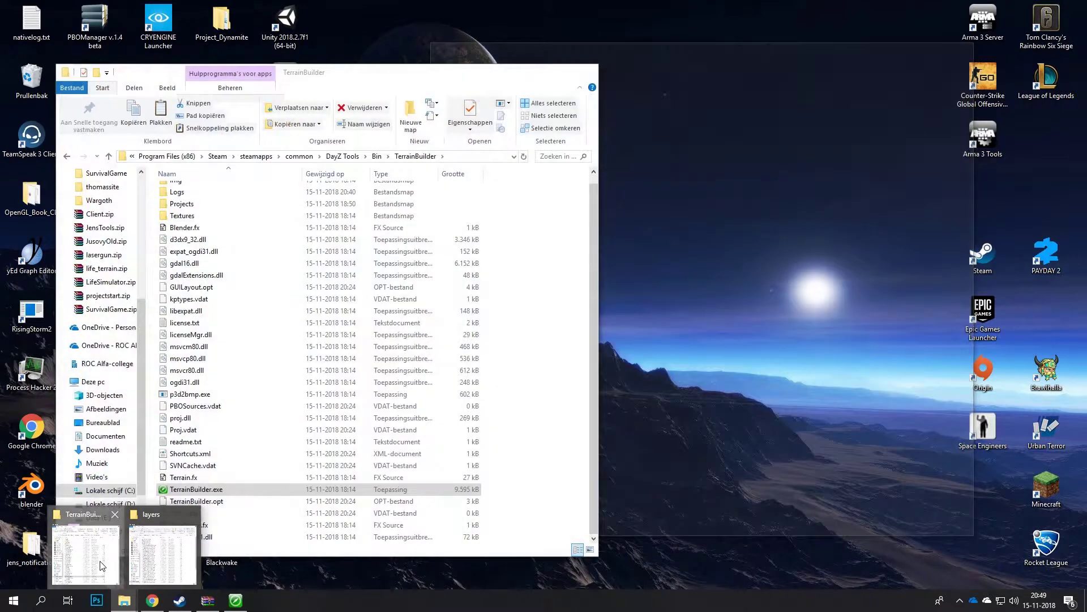
left_click(115, 562)
left_click(378, 156)
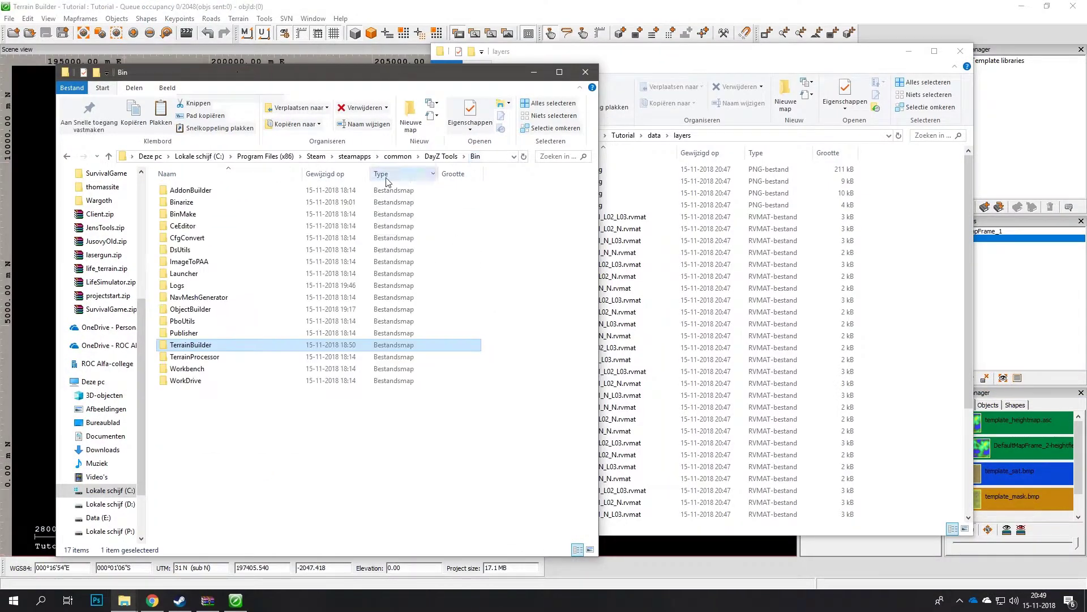
left_click(202, 313)
double_click(204, 313)
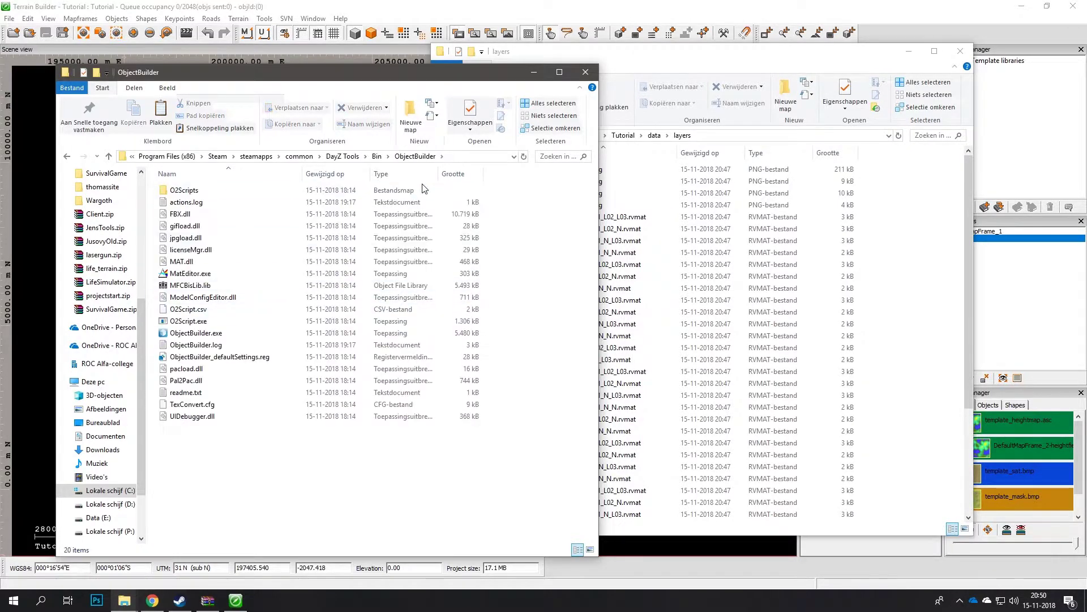
key("alt+Left")
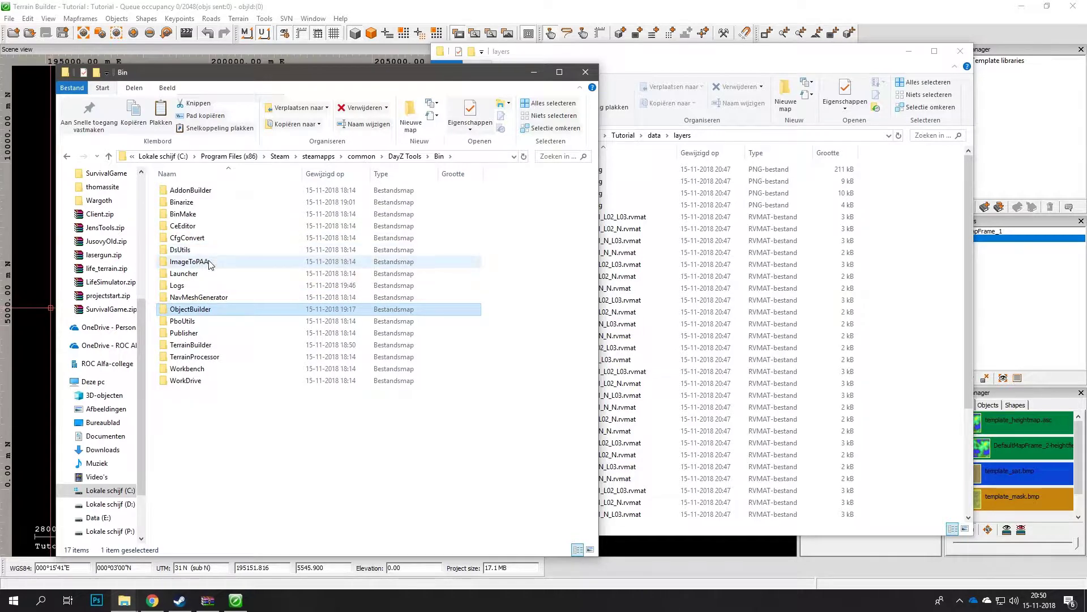
Launch imageToPaaGUI.exe from the ImageToPAA folder and minimize that folder's window
double_click(207, 262)
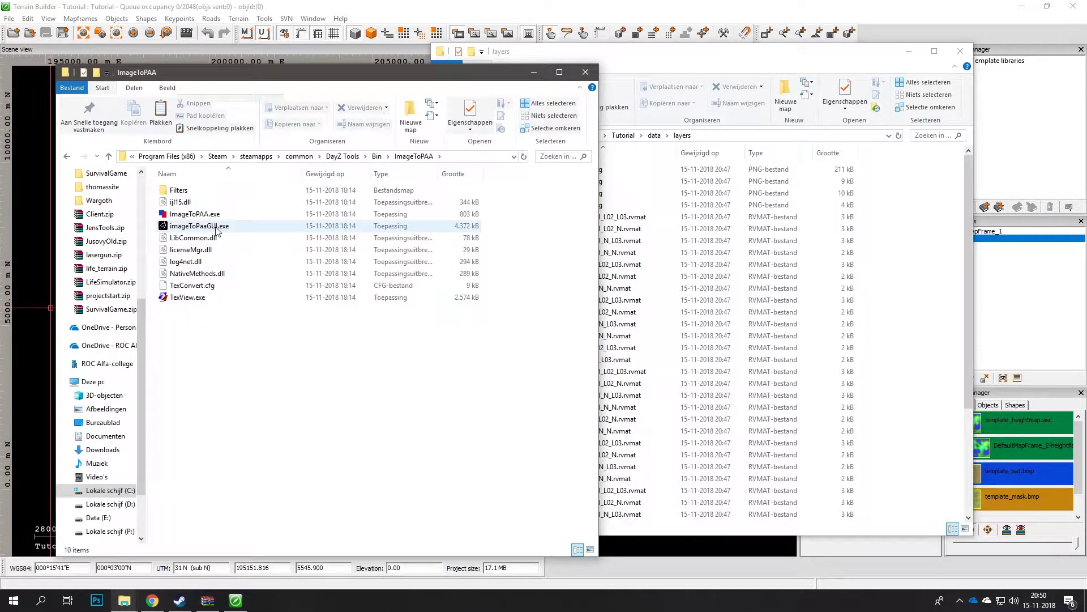
left_click(198, 226)
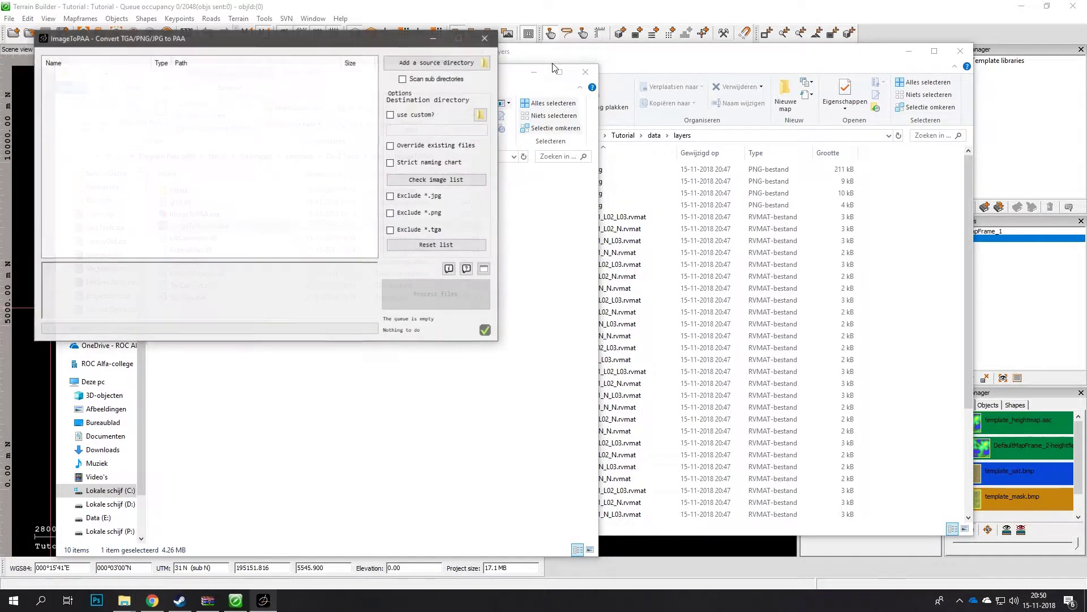
left_click(534, 72)
Add P:\Tutorial\data\layers as the source directory and convert its PNG images to PAA in the same directory
left_click(436, 62)
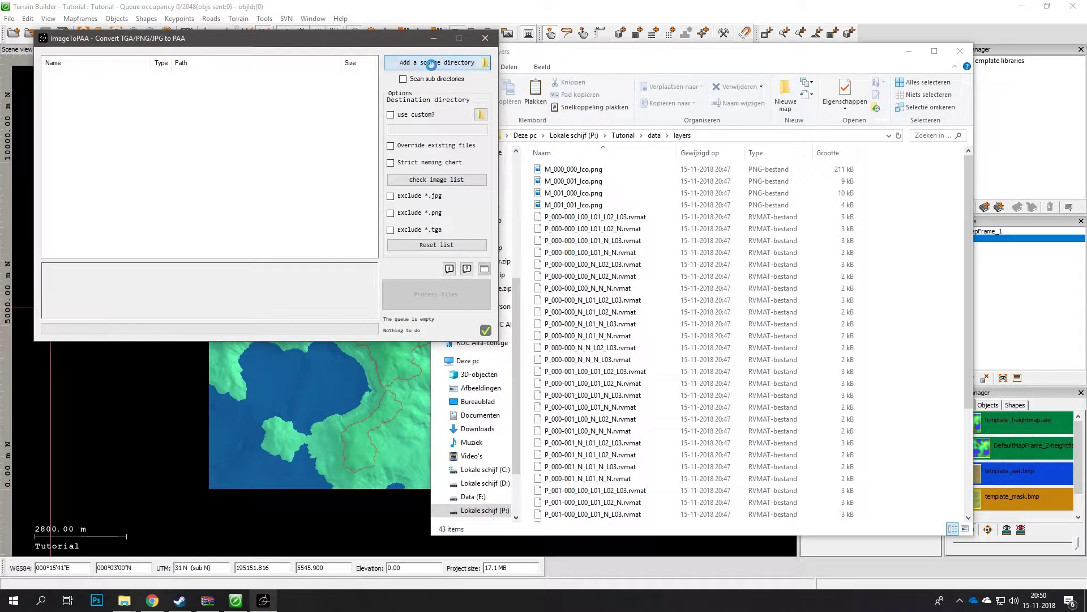
left_click(488, 348)
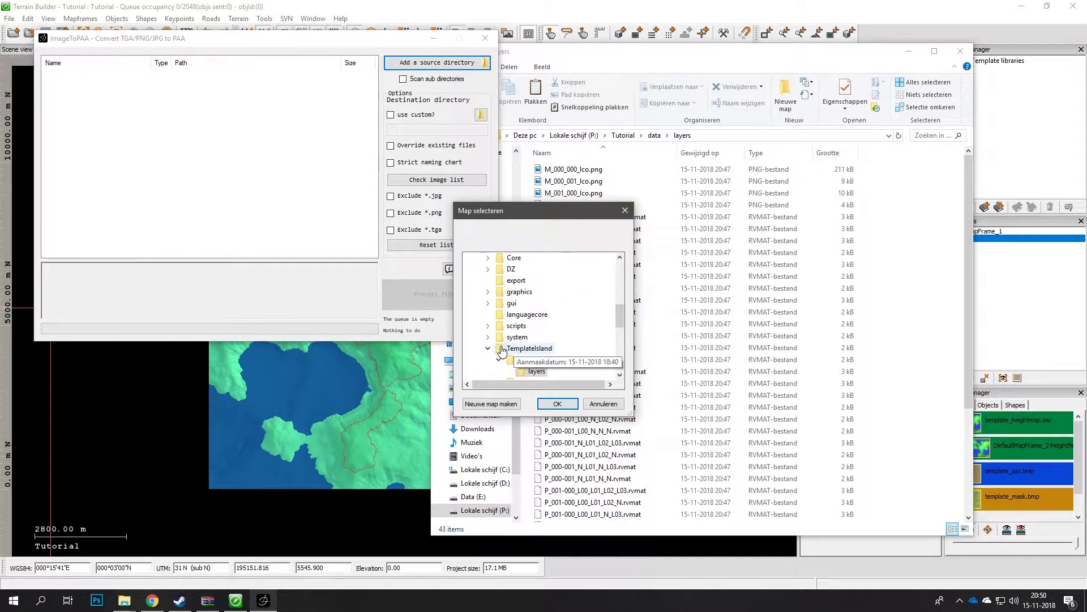
left_click(487, 360)
scroll(506, 340, "down", 1)
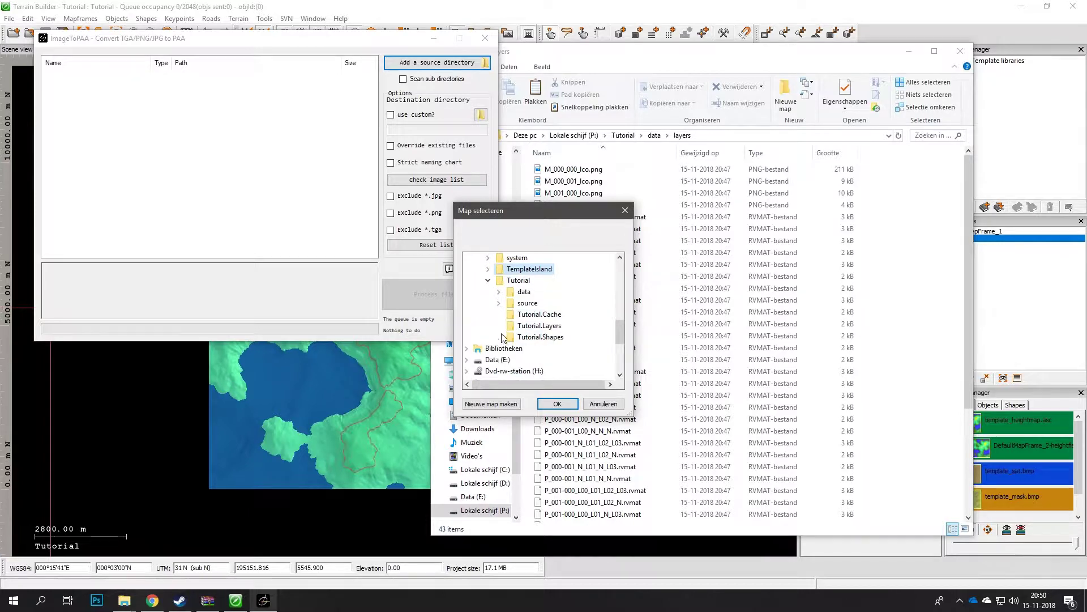
left_click(498, 303)
left_click(499, 292)
left_click(537, 303)
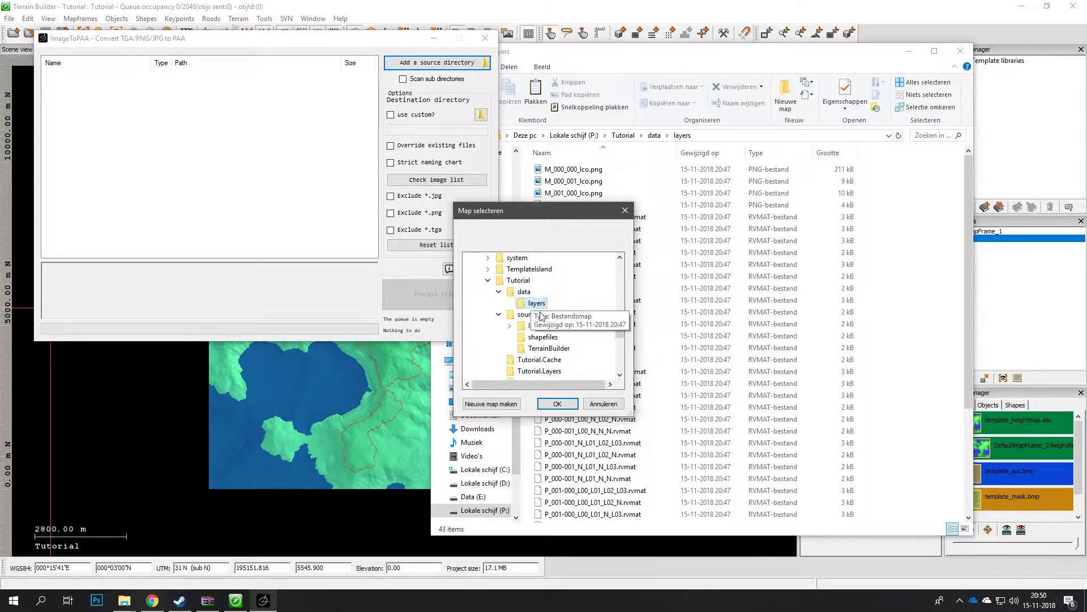
left_click(558, 404)
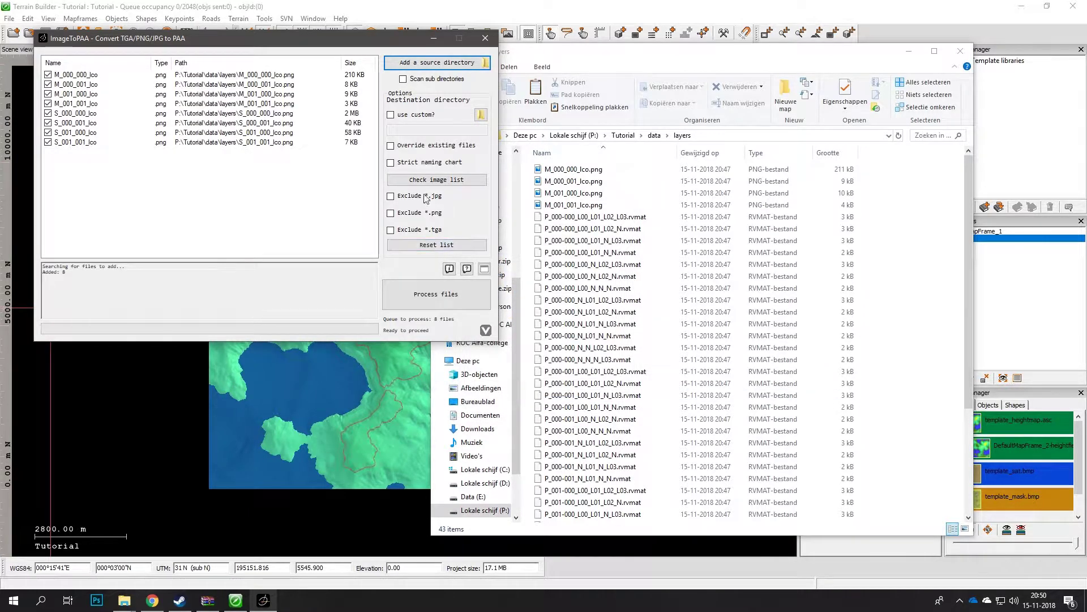
left_click(466, 294)
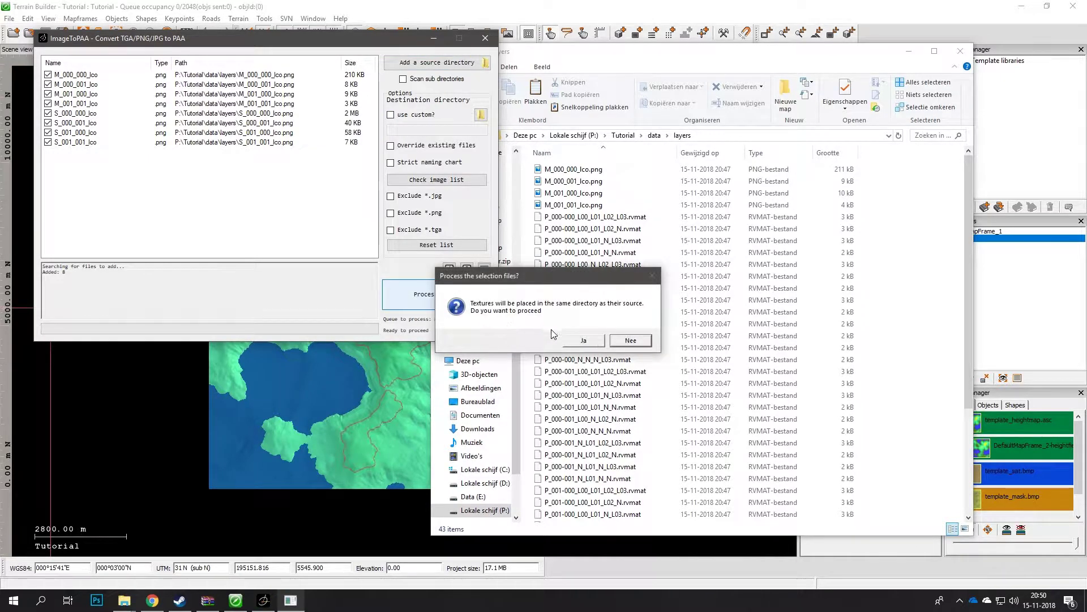
left_click(598, 347)
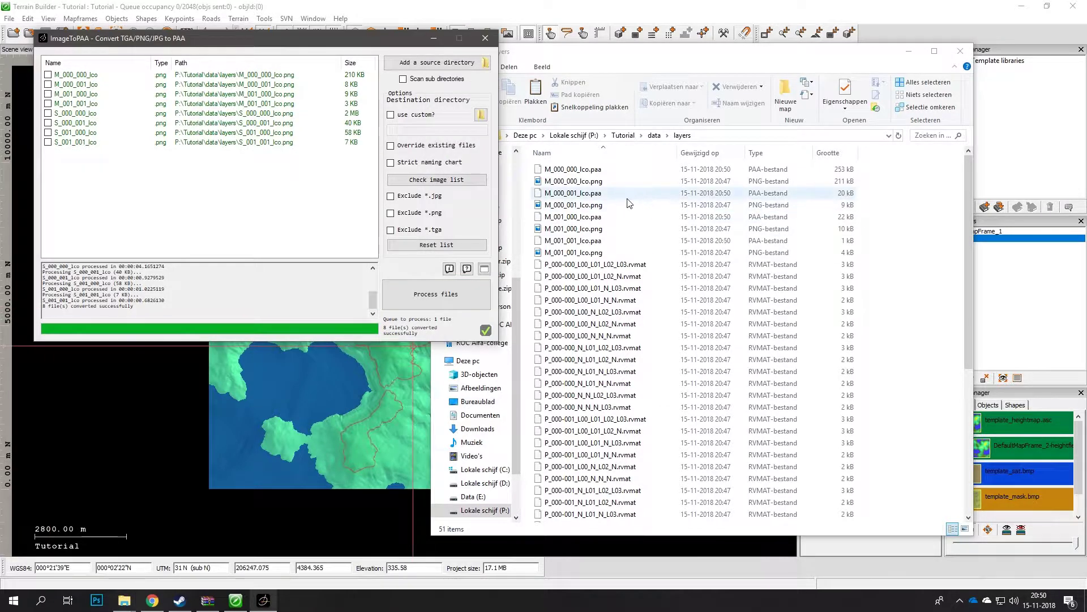
Sort the files in P:\Tutorial\data\layers by type and delete all the PNG images
left_click(605, 182)
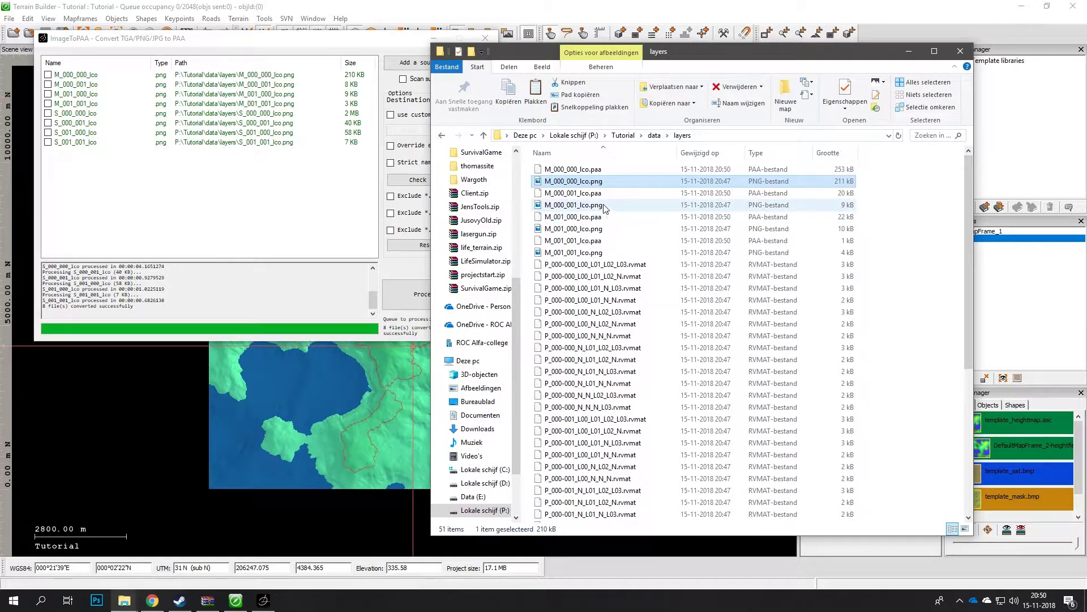
left_click(762, 152)
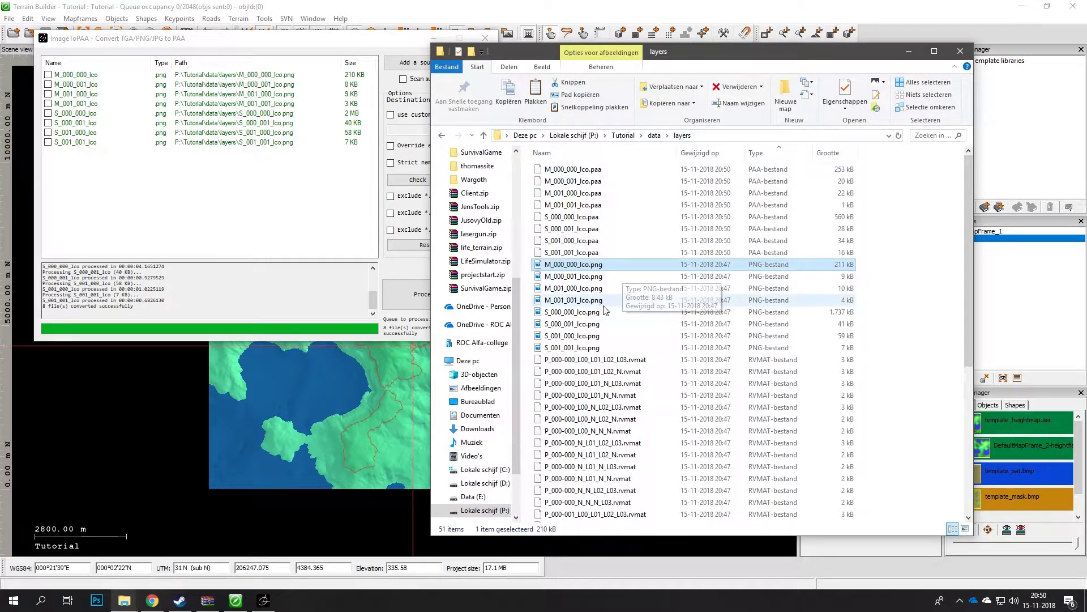
left_click(629, 347, "shift")
key("Delete")
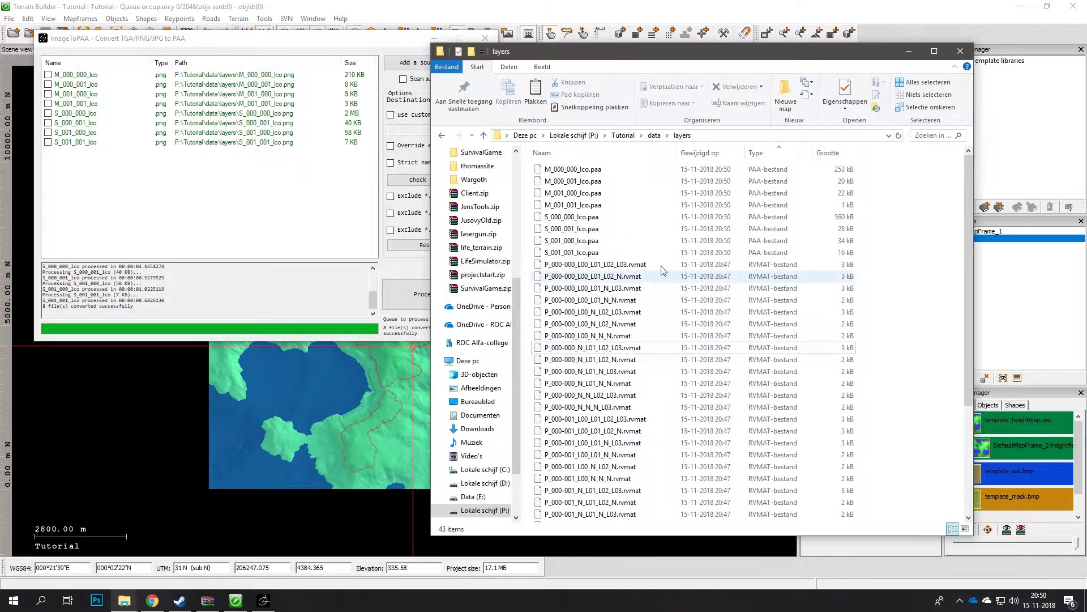
Go to P:\DZ\worlds\chernarusplus\world and copy config.cpp
left_click(623, 134)
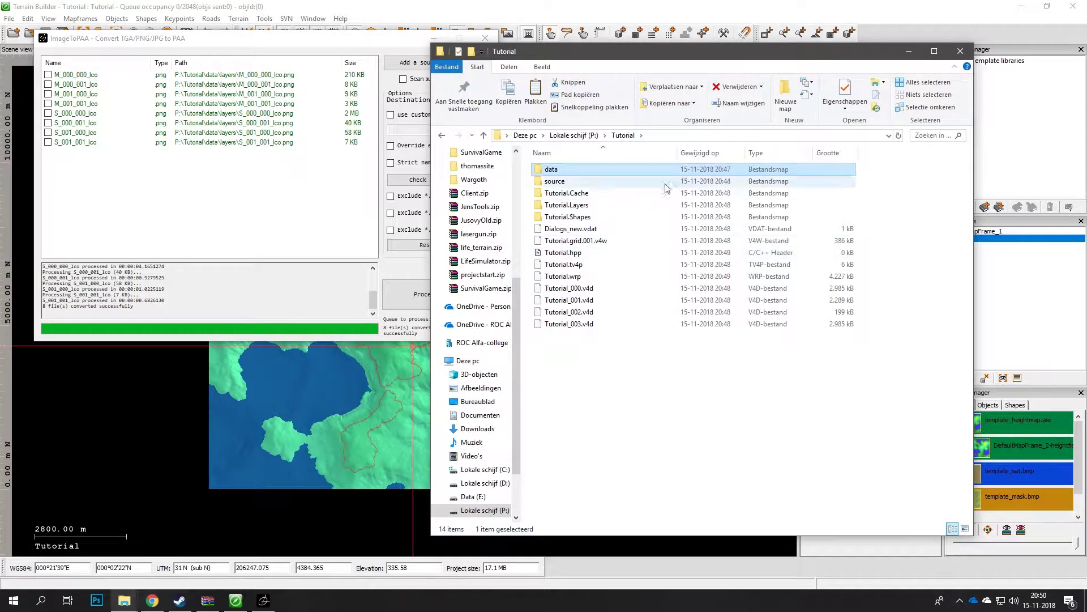
left_click(587, 386)
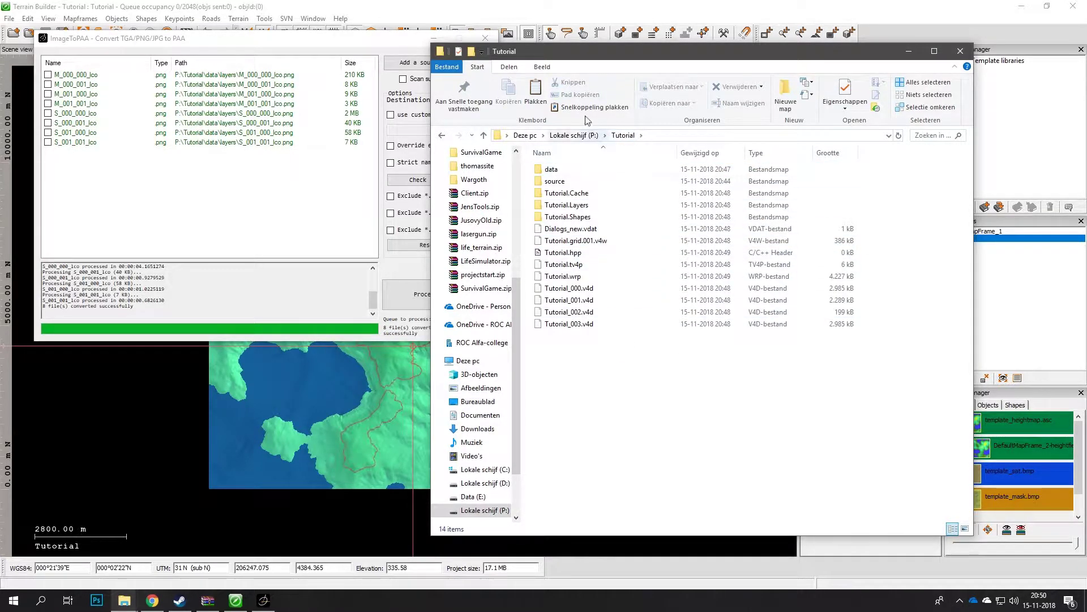
left_click(589, 135)
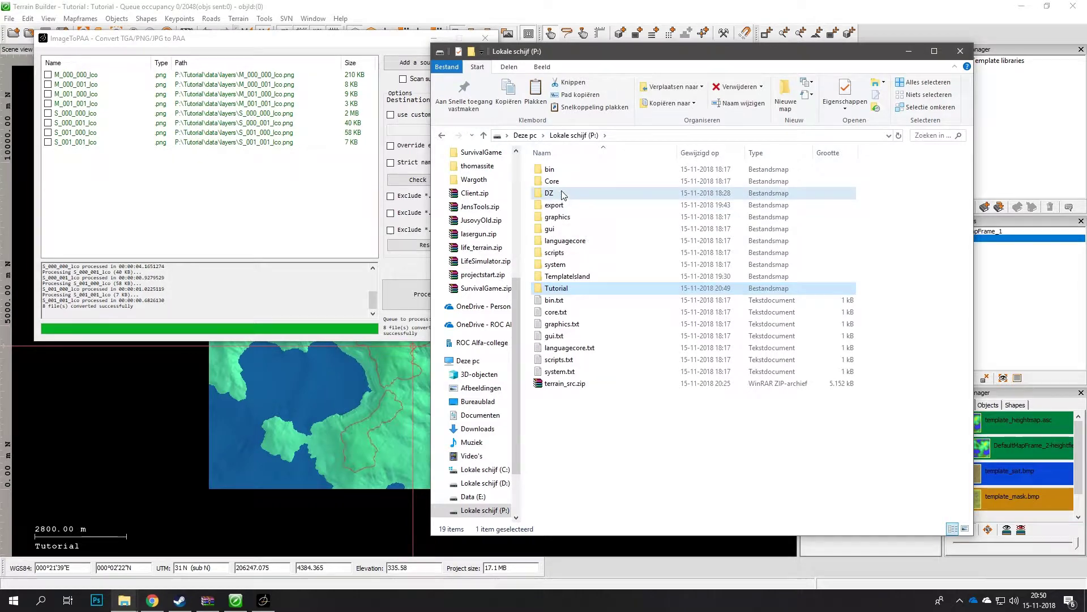
double_click(565, 194)
scroll(601, 255, "down", 11)
scroll(576, 266, "up", 5)
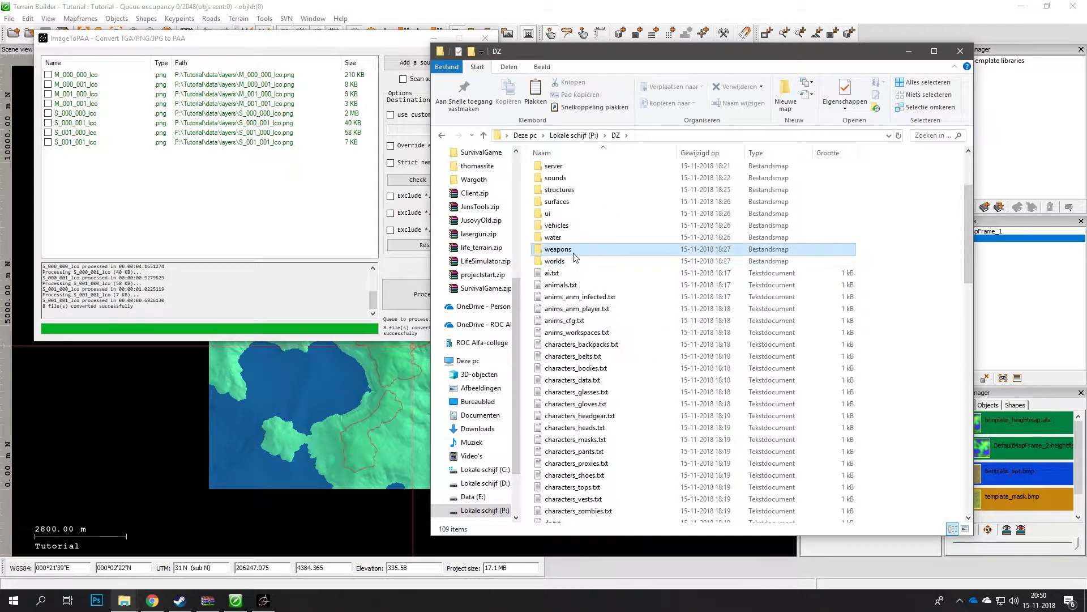
double_click(564, 261)
double_click(561, 170)
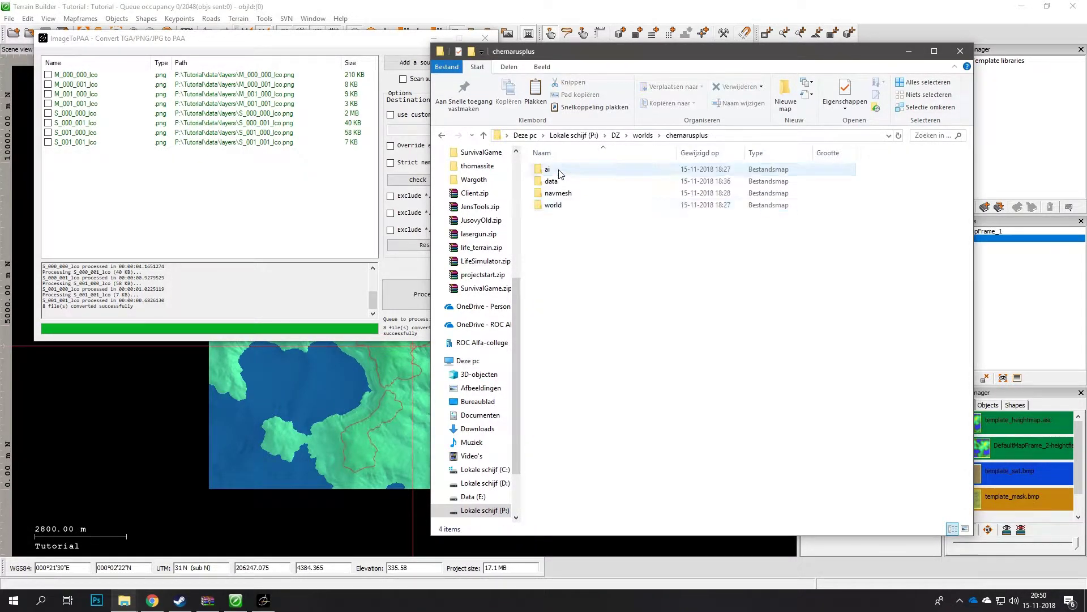
double_click(566, 206)
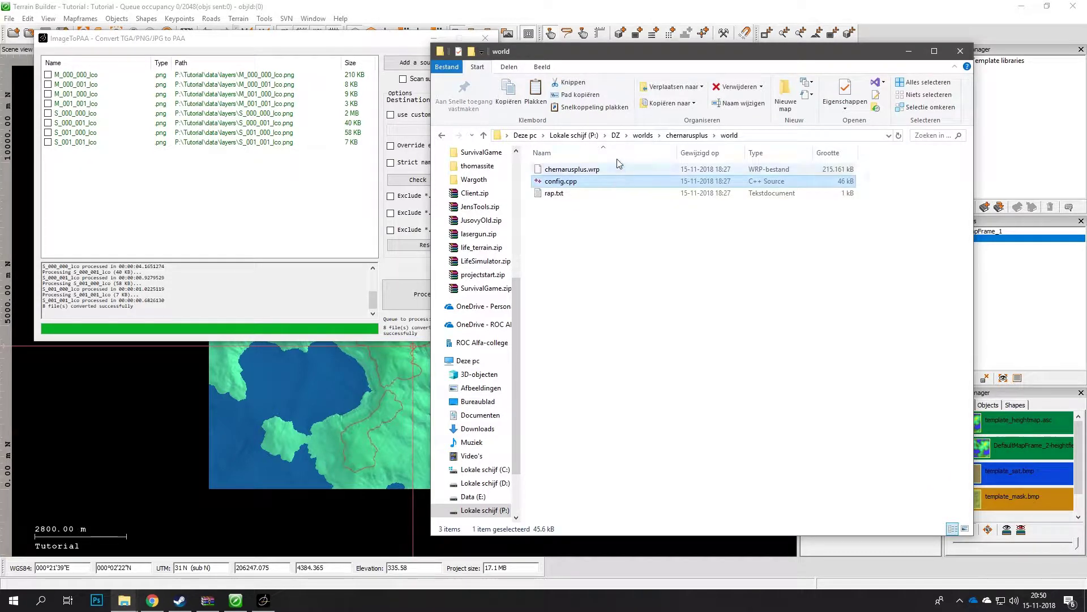
Paste config.cpp into the P:\Tutorial folder and open the copy in Notepad++
left_click(574, 135)
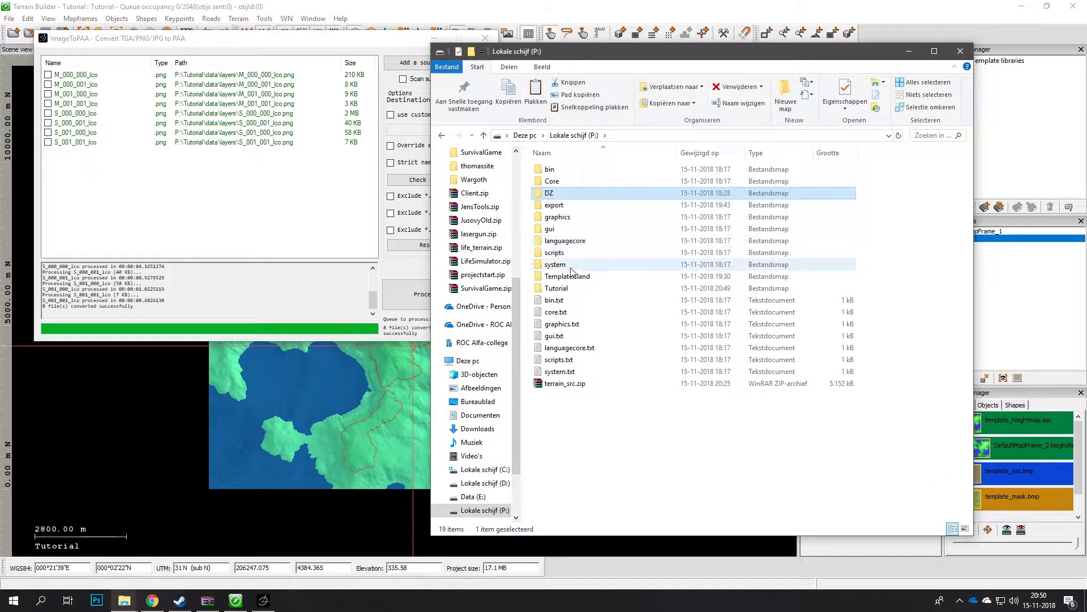
double_click(575, 288)
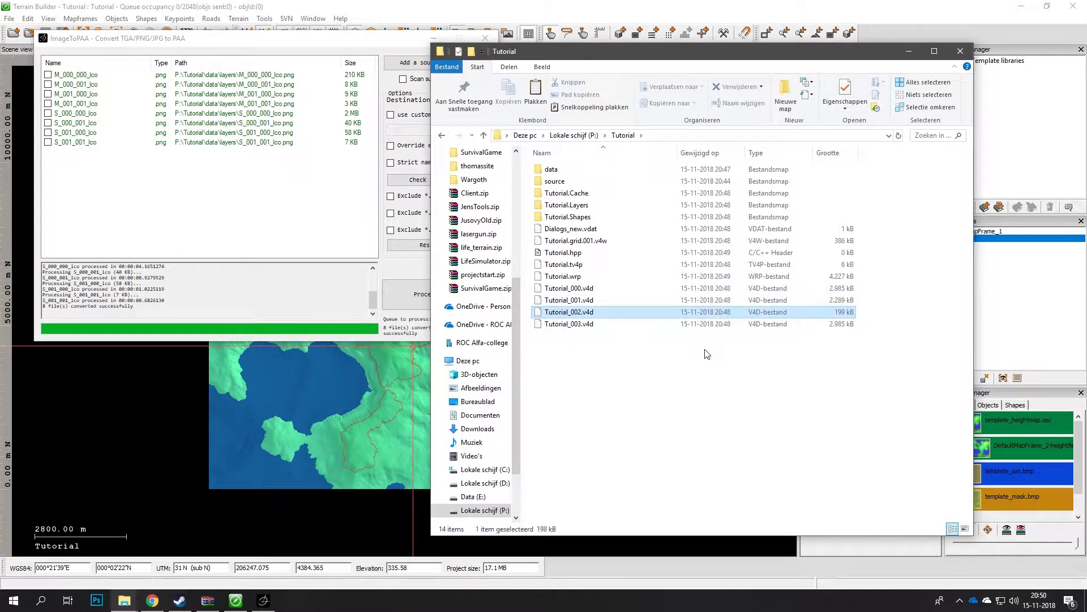
key("ctrl+v")
right_click(567, 228)
left_click(616, 262)
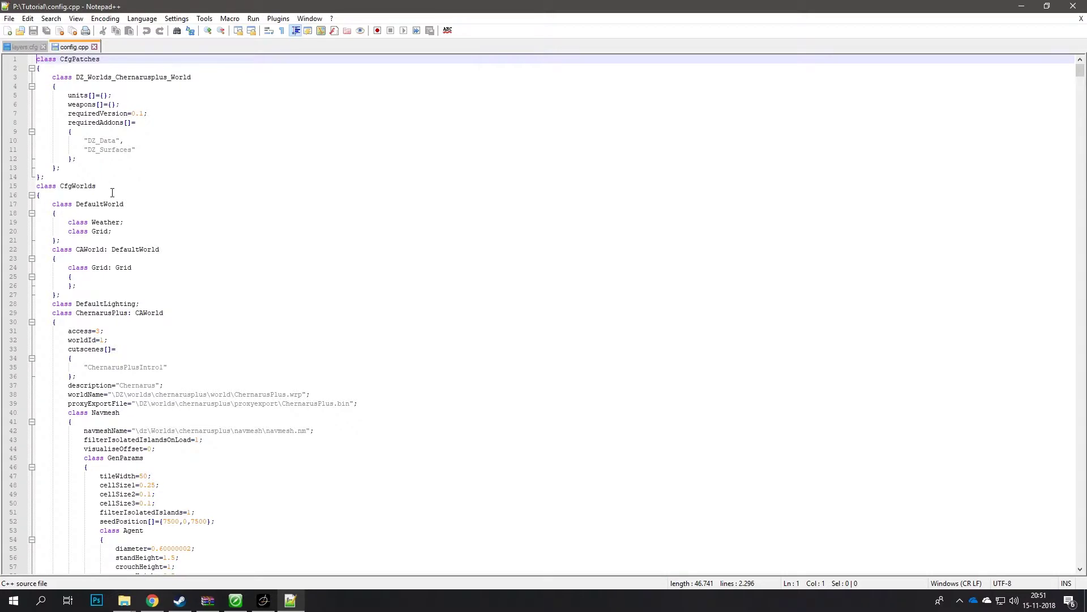
Rename the DZ_Worlds_Chernarusplus_World class under CfgPatches to Tutorial and save config.cpp
double_click(105, 80)
type("Tutorial")
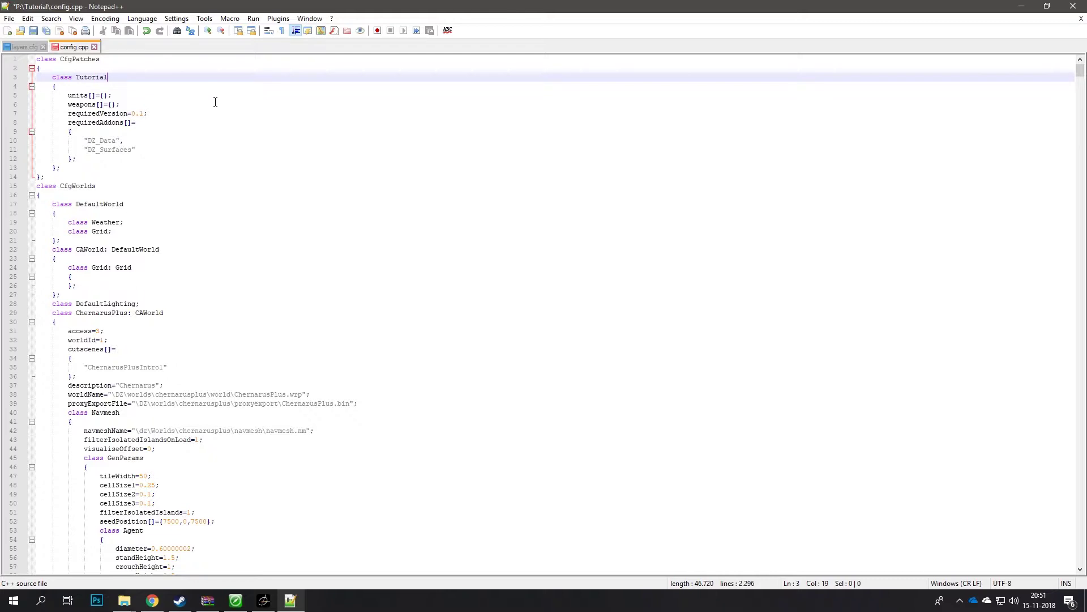
key("ctrl+s")
Rename the ChernarusPlus world class under CfgWorlds to Tutorial, keeping its CAWorld inheritance
double_click(91, 77)
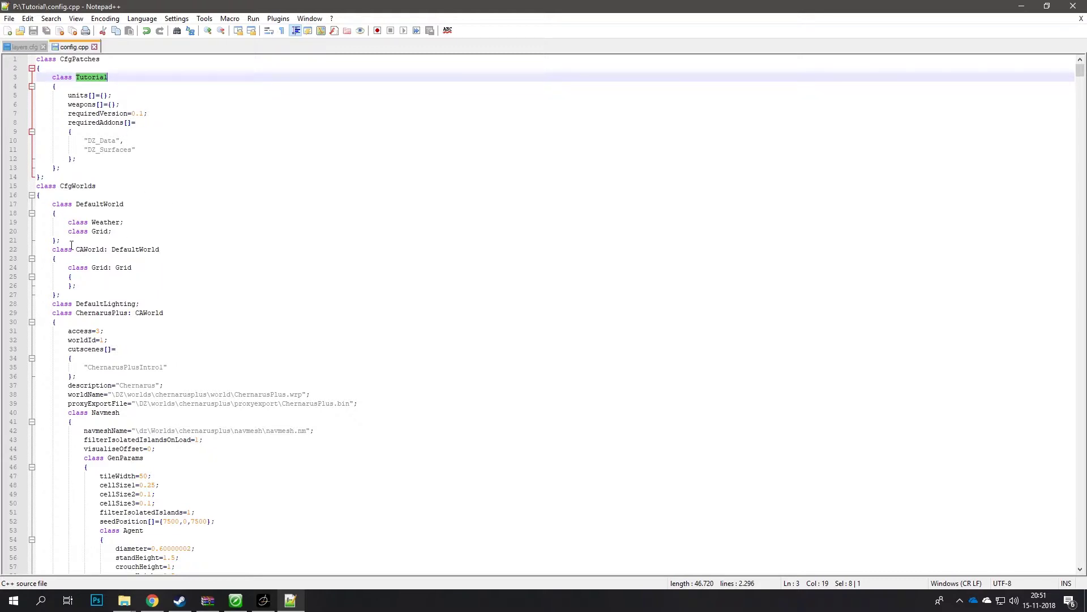
scroll(102, 208, "down", 2)
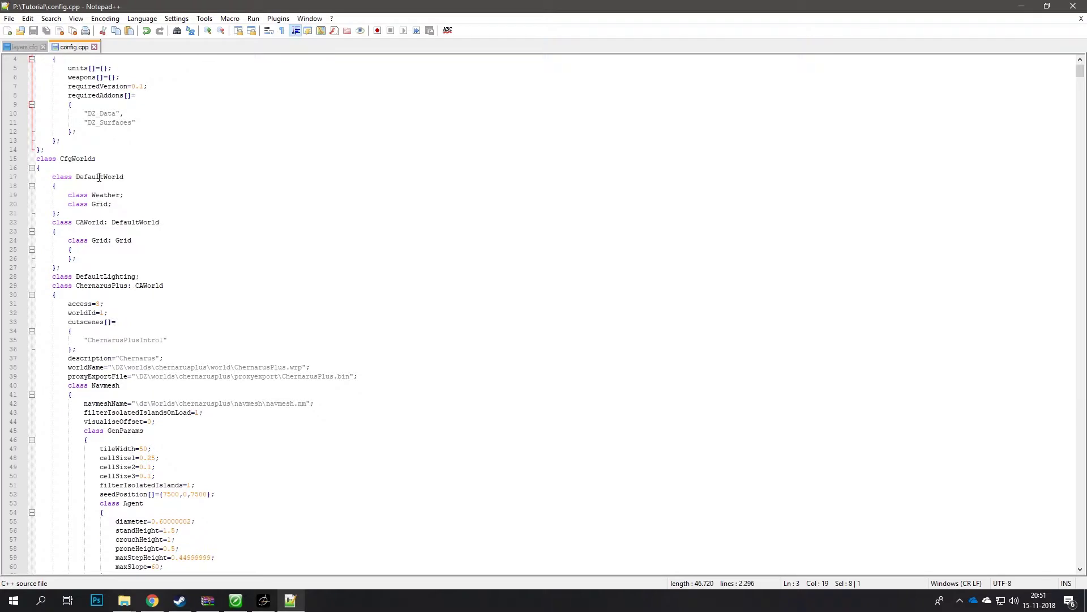
double_click(92, 259)
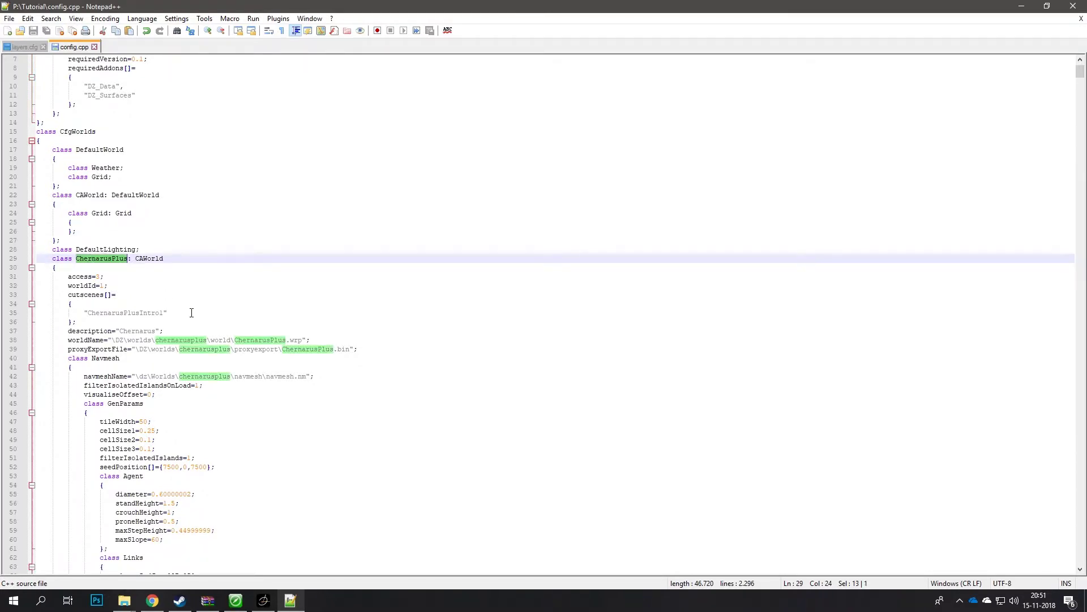
type("Tutorial")
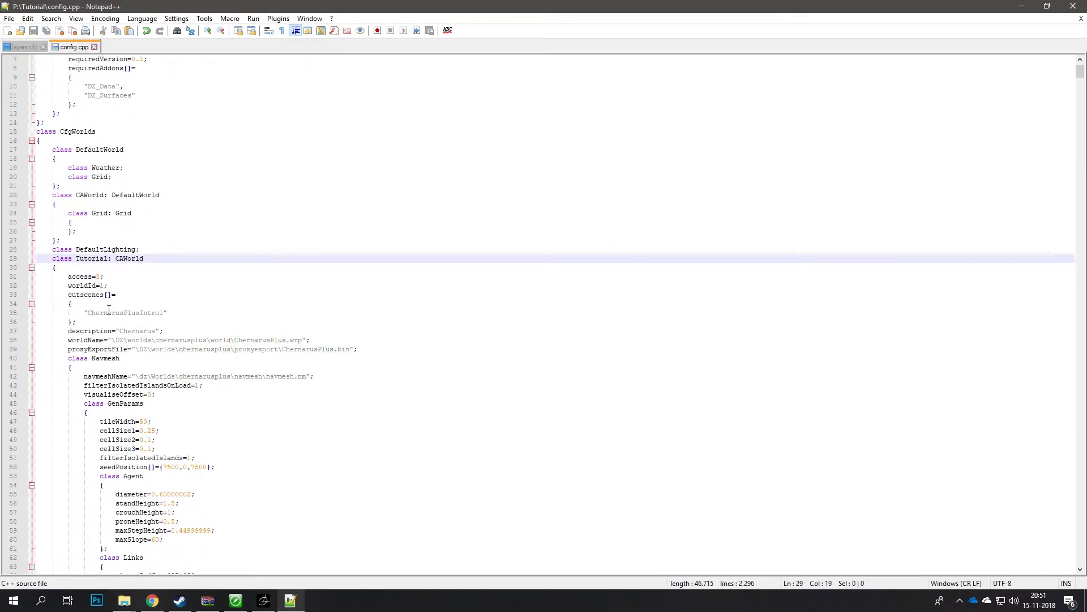
Remove the ChernarusPlusIntro1 entry from cutscenes[], reduce the array to an empty {} on one line, and save
left_click_drag(84, 322, 69, 305)
left_click(109, 312)
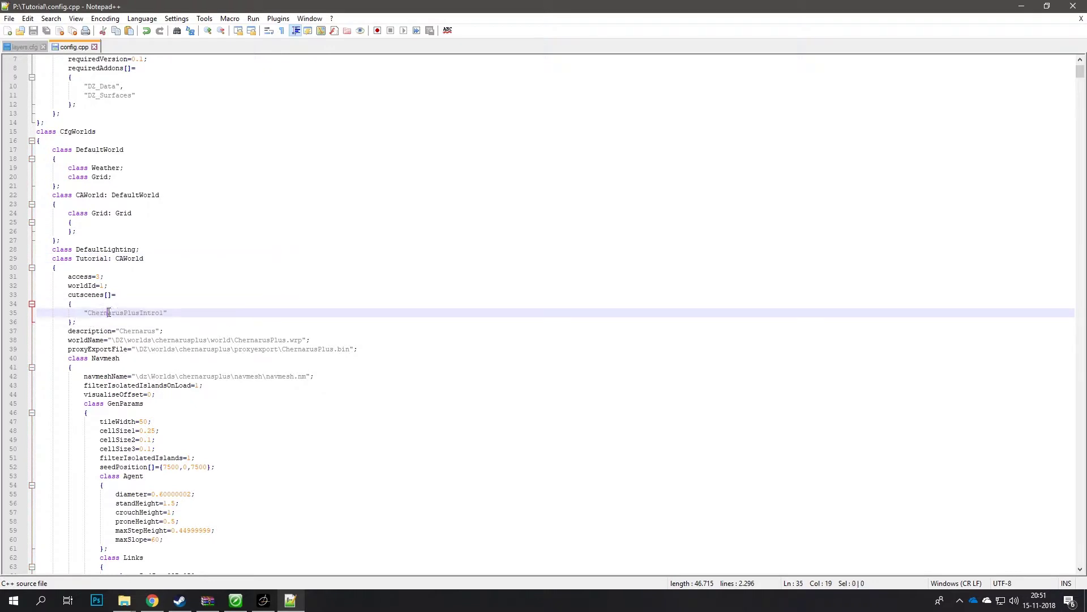
left_click_drag(195, 313, 36, 313)
key("BackSpace")
key("BackSpace")
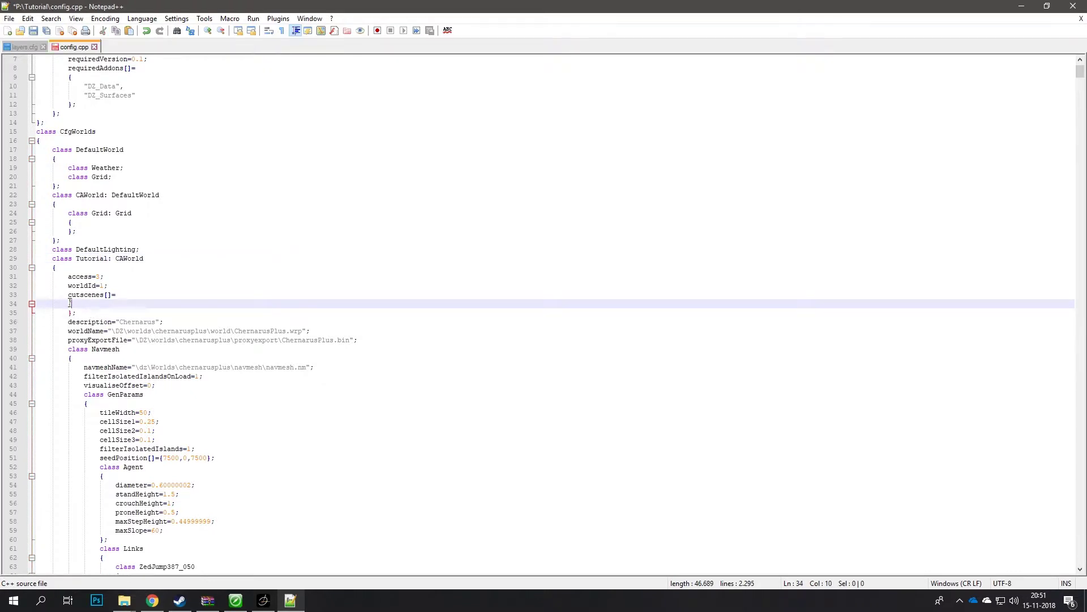
key("BackSpace")
left_click(67, 305)
key("BackSpace")
key("BackSpace")
key("BackSpace")
key("BackSpace")
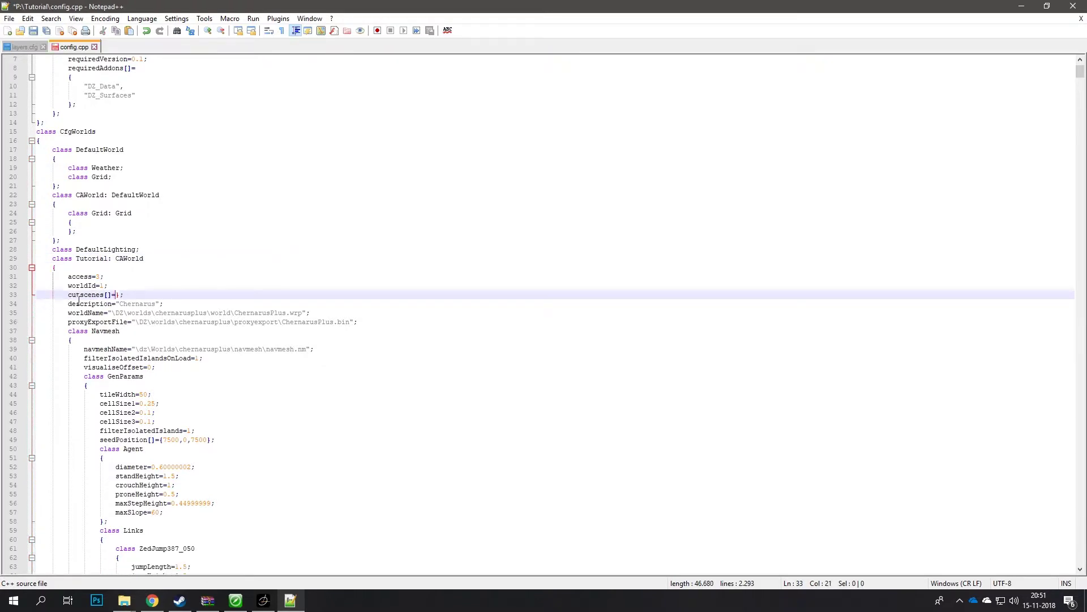
type("{")
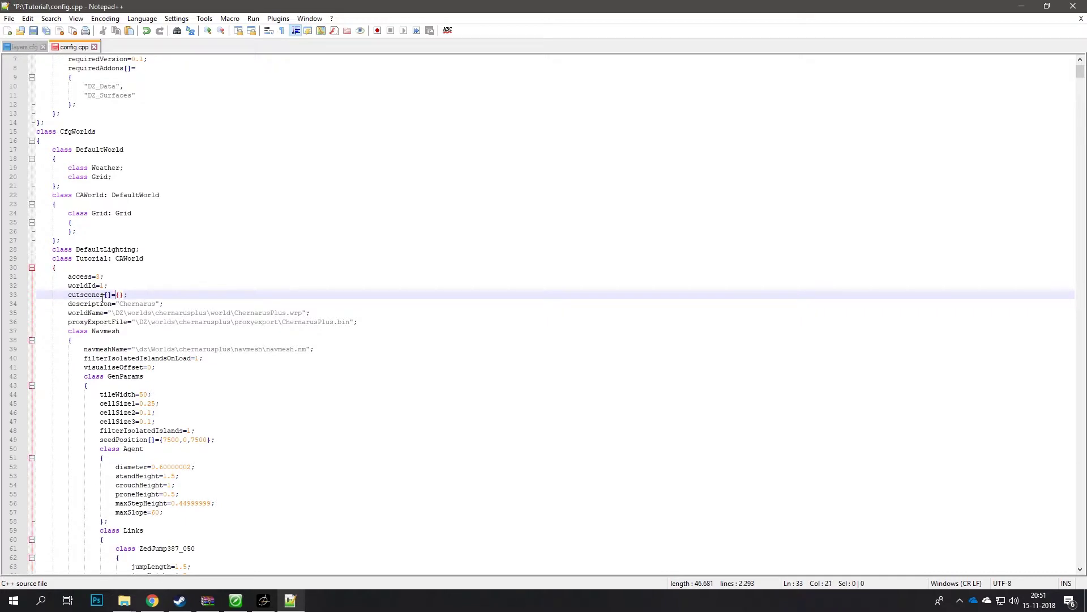
key("ctrl+s")
Set the world's description to "Tutorial" and its worldName to "Tutorial\Tutorial.wrp", and save the file
double_click(151, 304)
type("Tutorial")
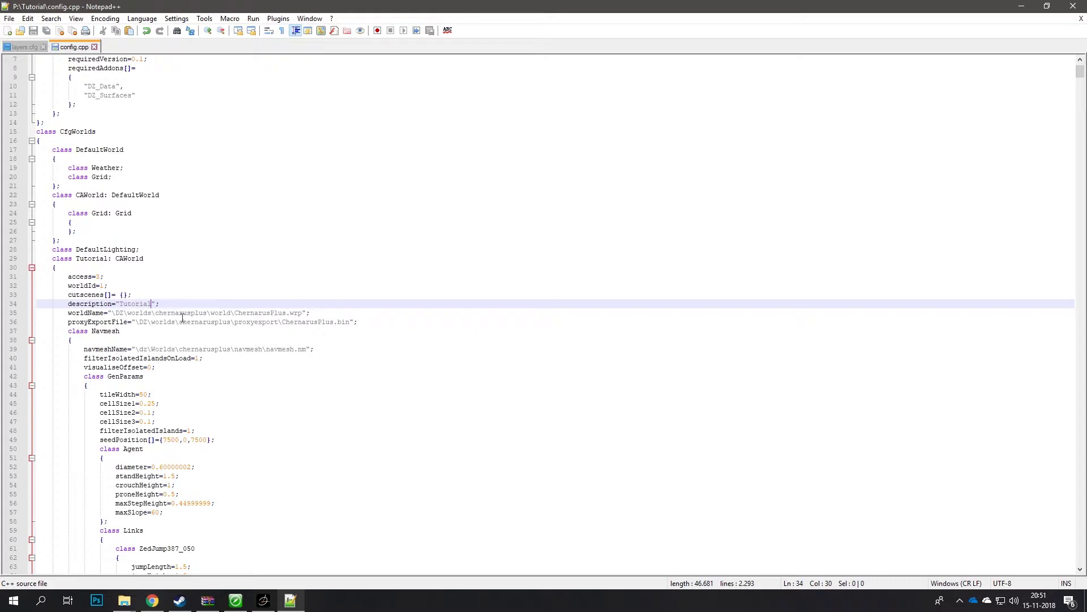
left_click_drag(231, 312, 112, 313)
type("Tutorial")
double_click(171, 313)
type("Tutorial")
key("ctrl+s")
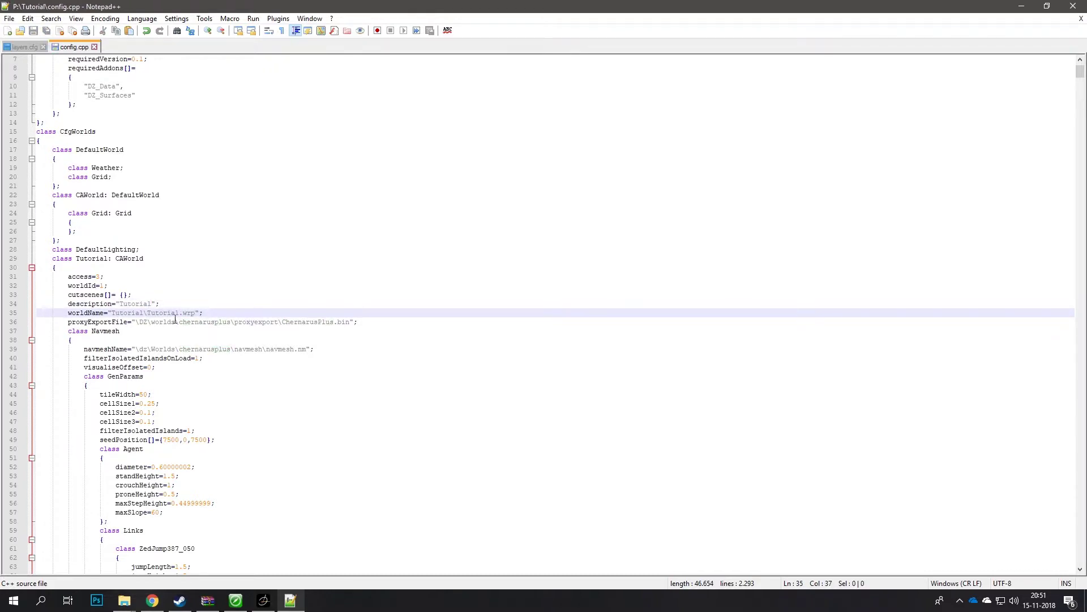
Switch to the Tutorial folder in File Explorer and check the location and name of Tutorial.wrp
left_click(124, 600)
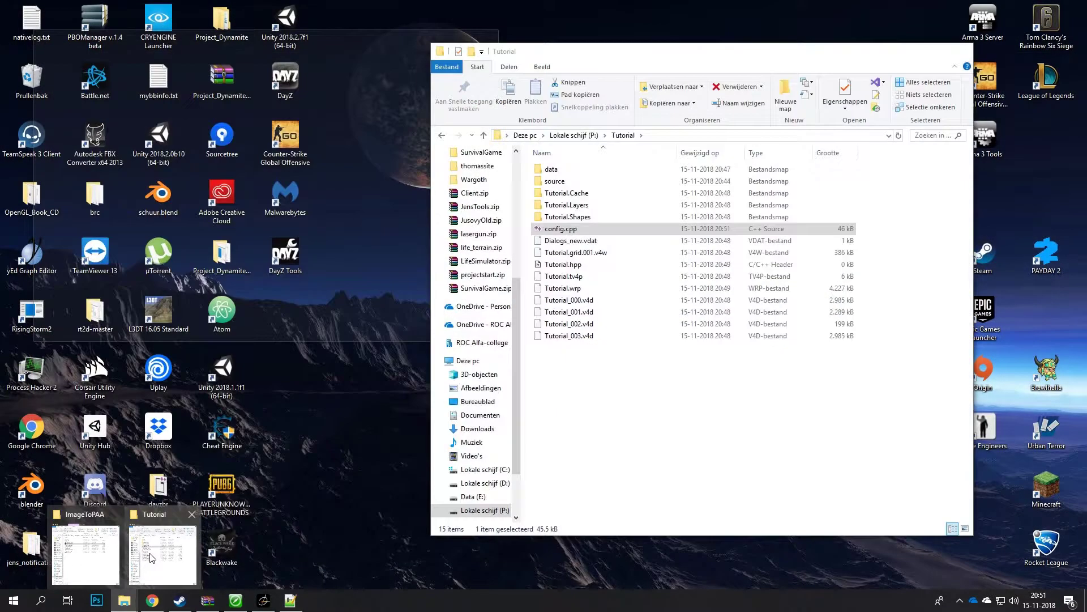
left_click(162, 552)
left_click(612, 289)
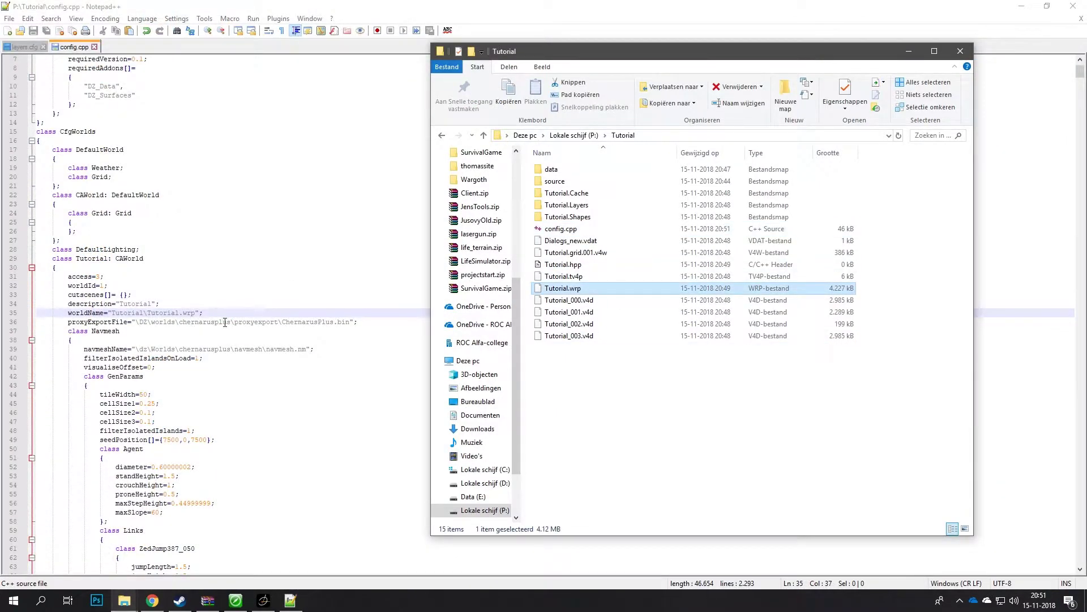
Return to config.cpp in Notepad++, delete the proxyExportFile line from the Tutorial class, and save
left_click(225, 323)
left_click_drag(67, 322, 467, 318)
key("Delete")
key("BackSpace")
key("ctrl+s")
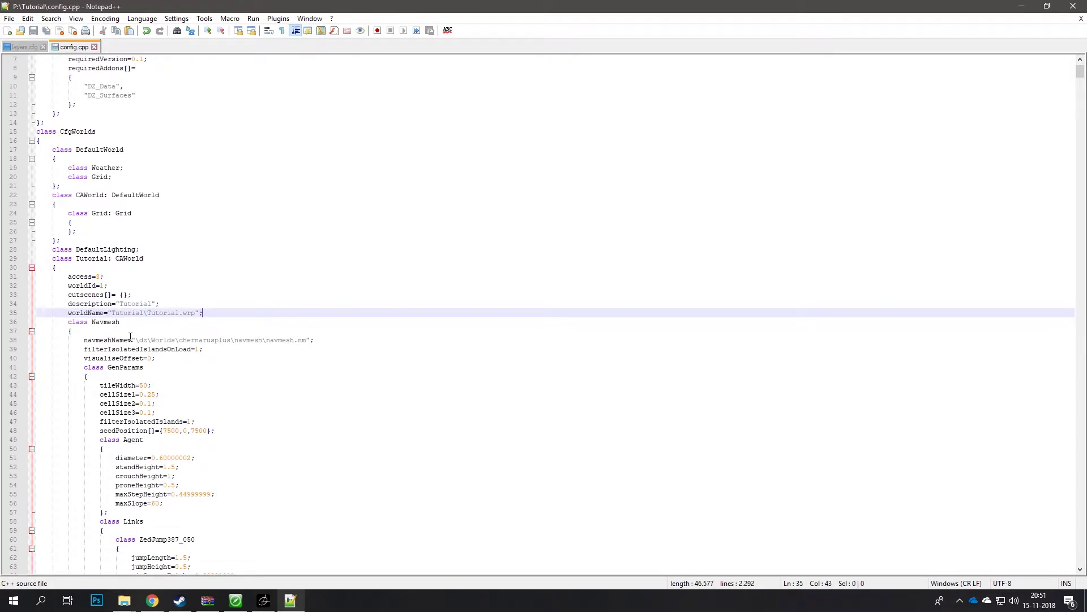
Review the Navmesh, SoundMapValues, OutsideTerrain and Grid settings of the Tutorial class, down to its airport definitions
scroll(210, 354, "down", 1)
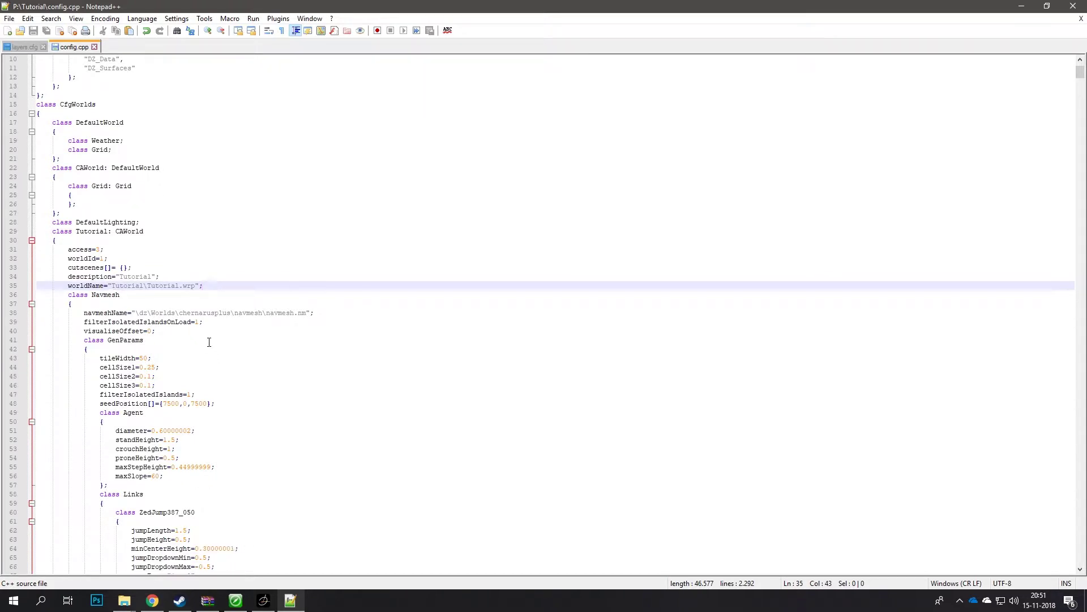
scroll(208, 334, "down", 1)
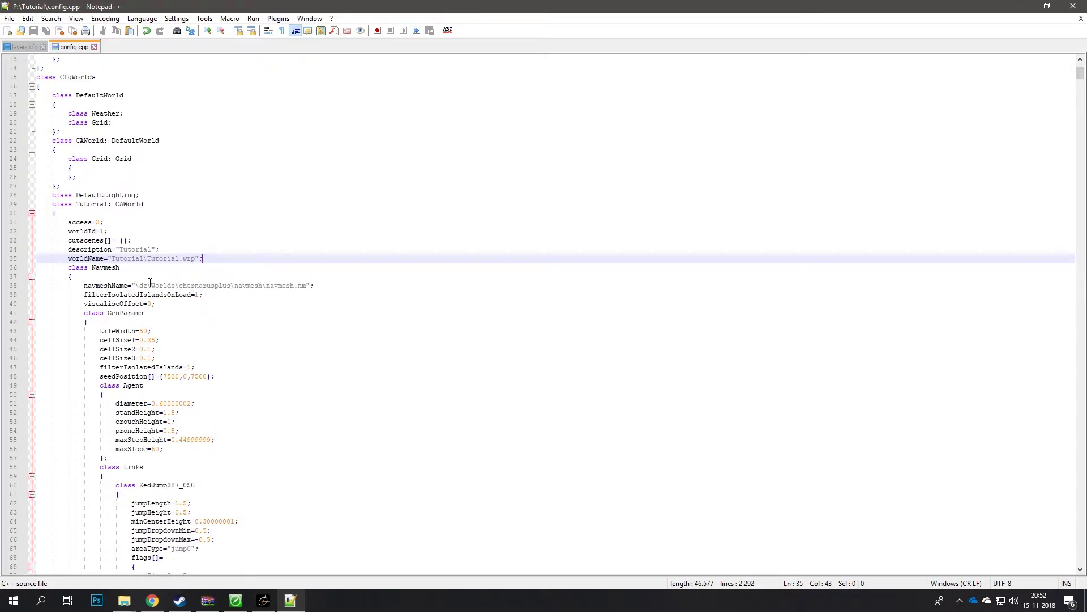
scroll(204, 289, "down", 1)
scroll(151, 265, "down", 5)
scroll(113, 238, "up", 3)
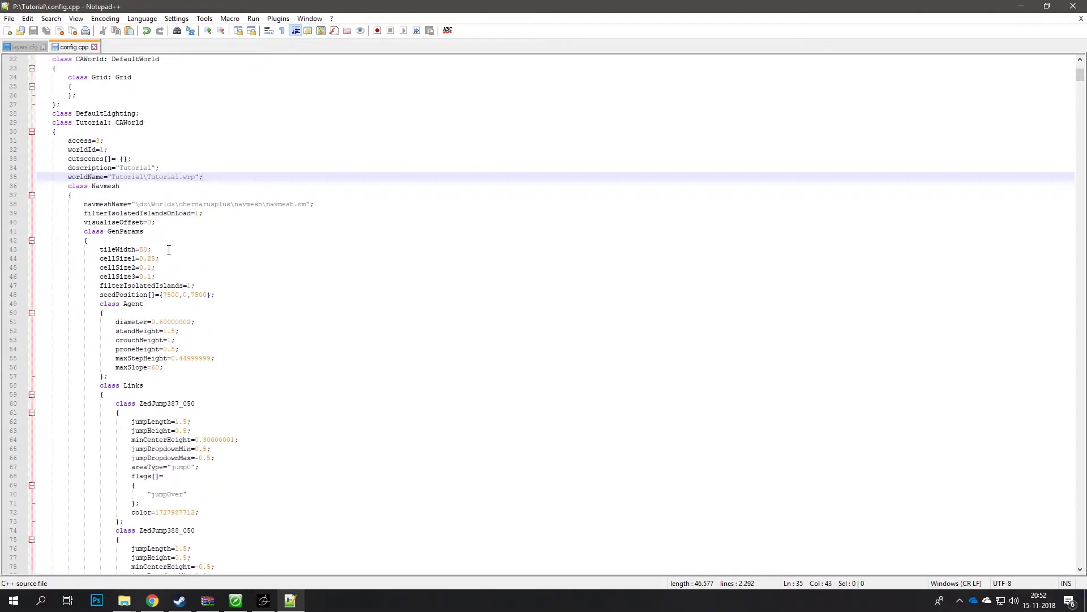
scroll(169, 249, "down", 20)
scroll(150, 321, "down", 15)
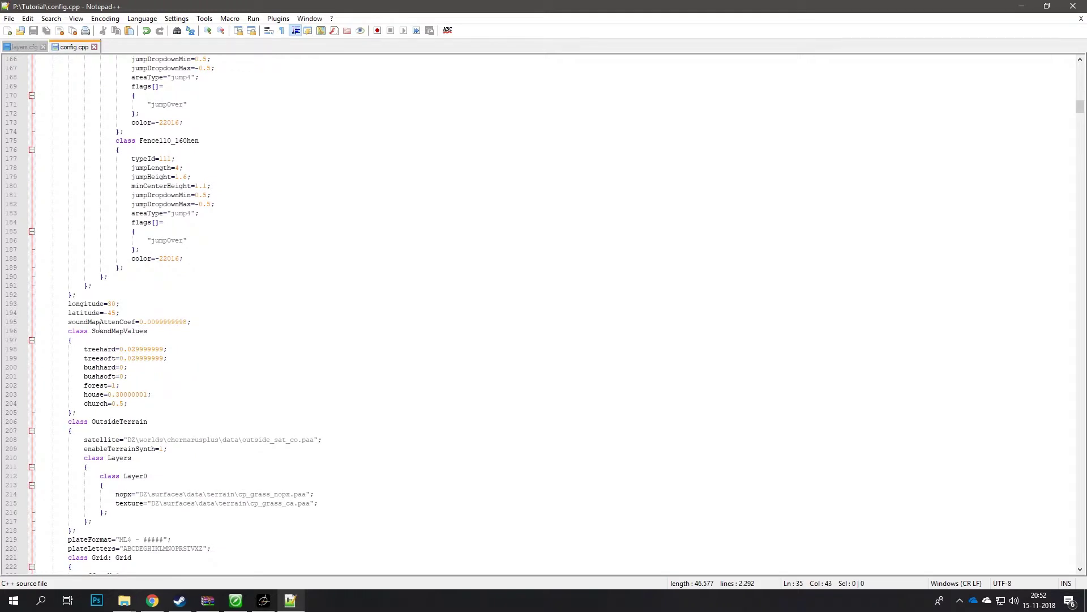
scroll(97, 368, "down", 2)
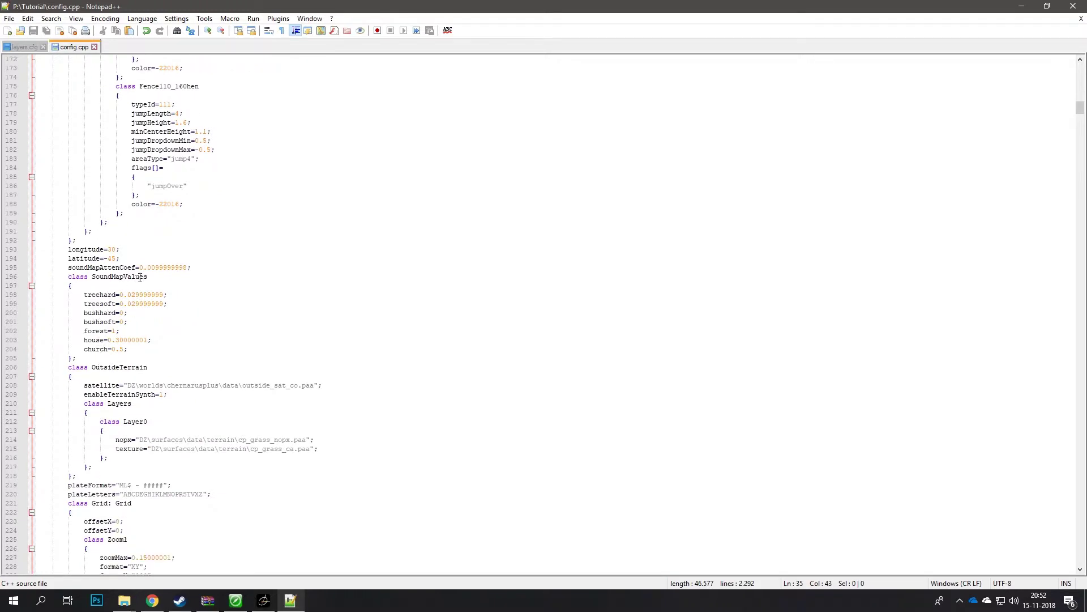
scroll(143, 330, "down", 2)
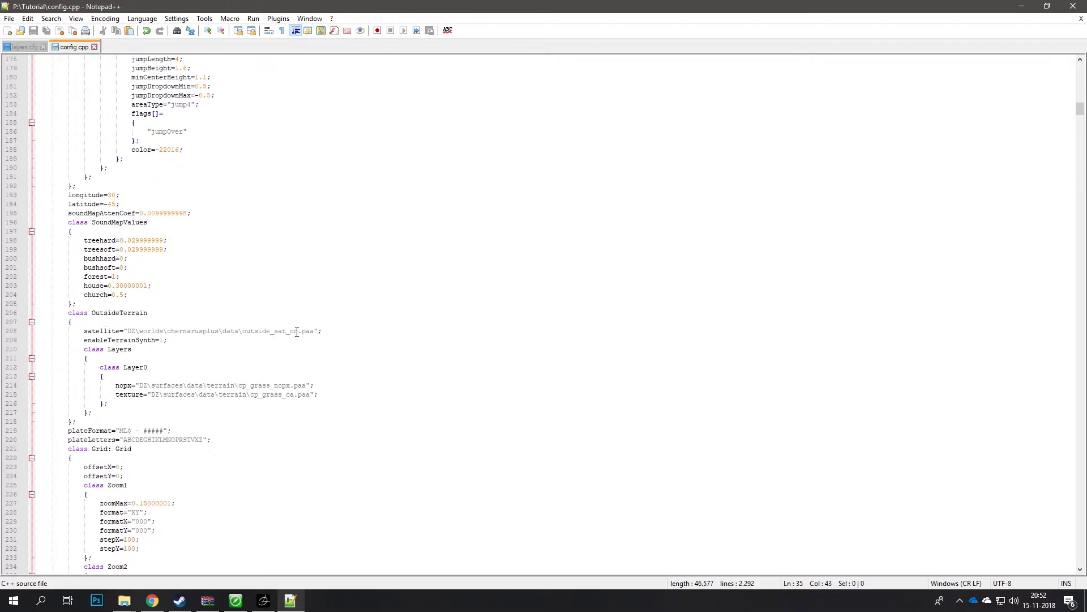
scroll(296, 332, "down", 5)
scroll(79, 358, "down", 13)
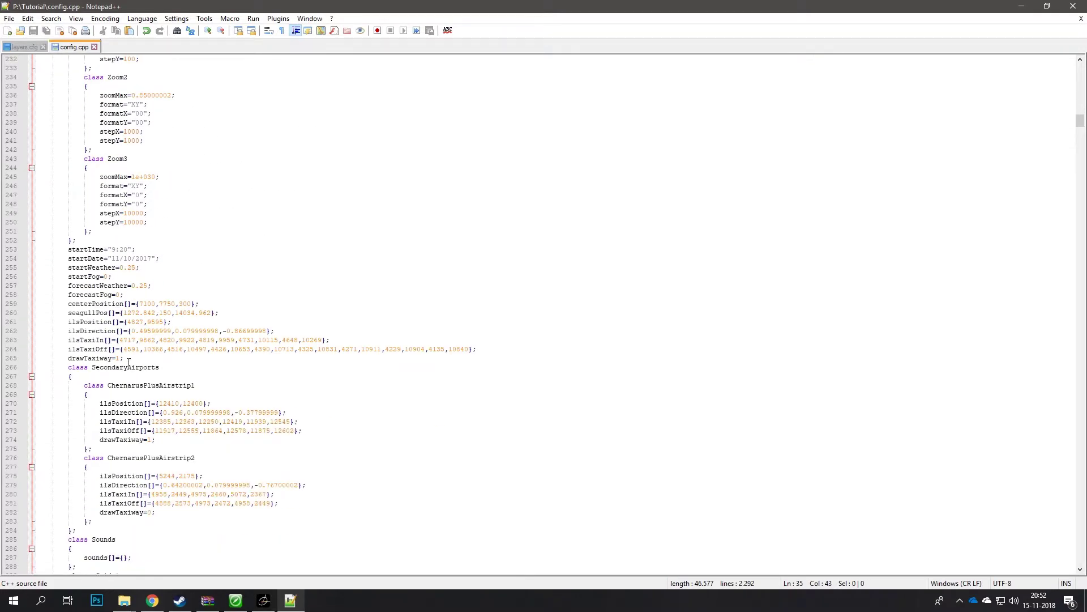
Delete the ChernarusPlusAirstrip1 and ChernarusPlusAirstrip2 classes and leftover blank space from SecondaryAirports, and save config.cpp
left_click_drag(84, 385, 170, 522)
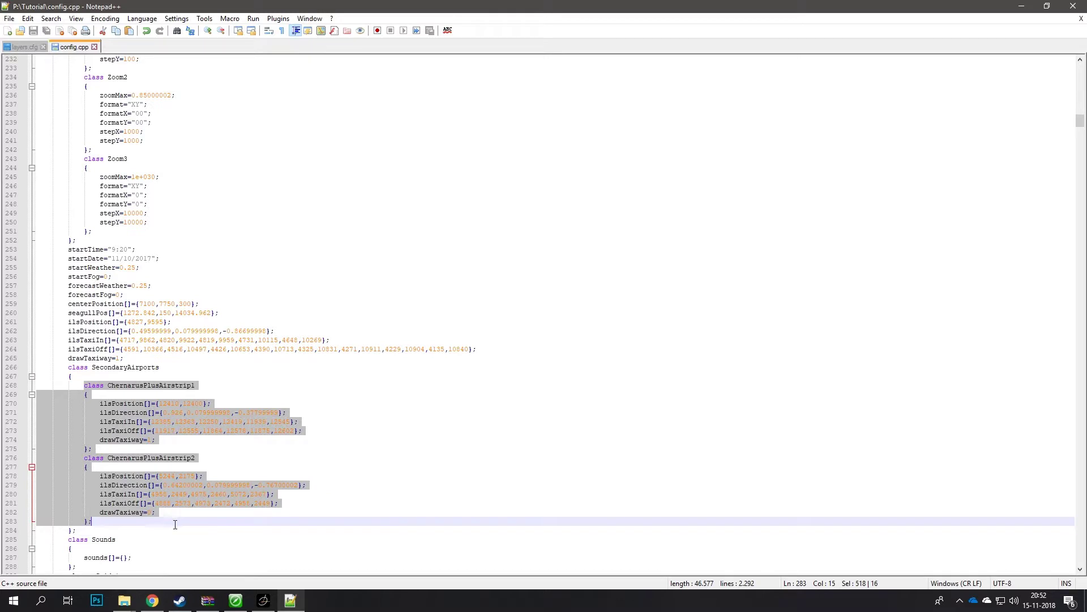
key("Delete")
key("BackSpace")
key("BackSpace")
key("BackSpace")
key("BackSpace")
key("ctrl+s")
scroll(133, 409, "down", 6)
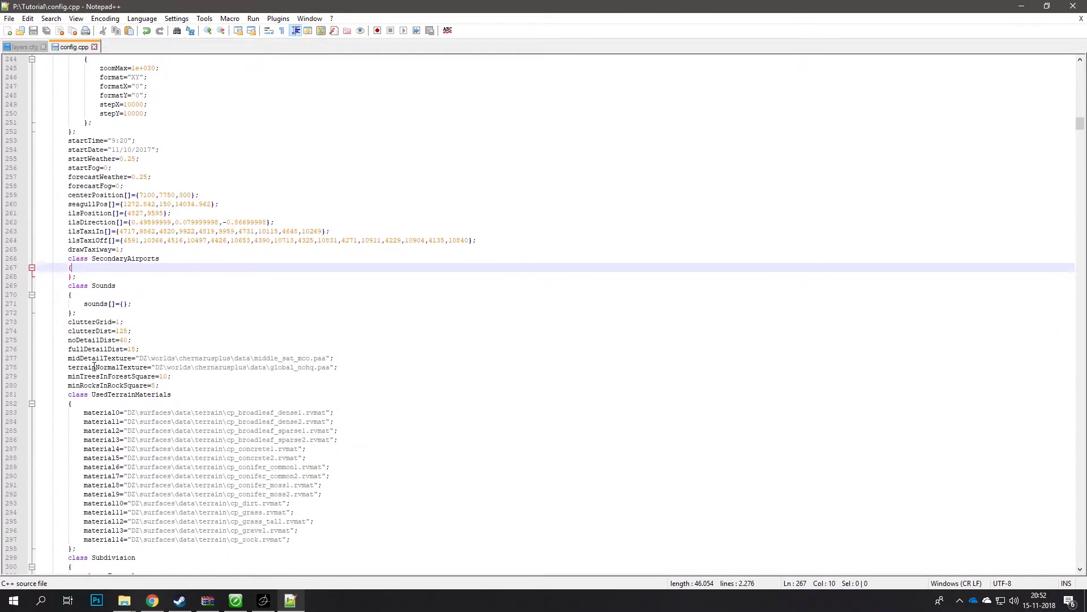
Delete the UsedTerrainMaterials class with all its material entries and the leftover blank line, and save config.cpp
left_click_drag(71, 340, 267, 495)
key("BackSpace")
key("BackSpace")
key("BackSpace")
key("BackSpace")
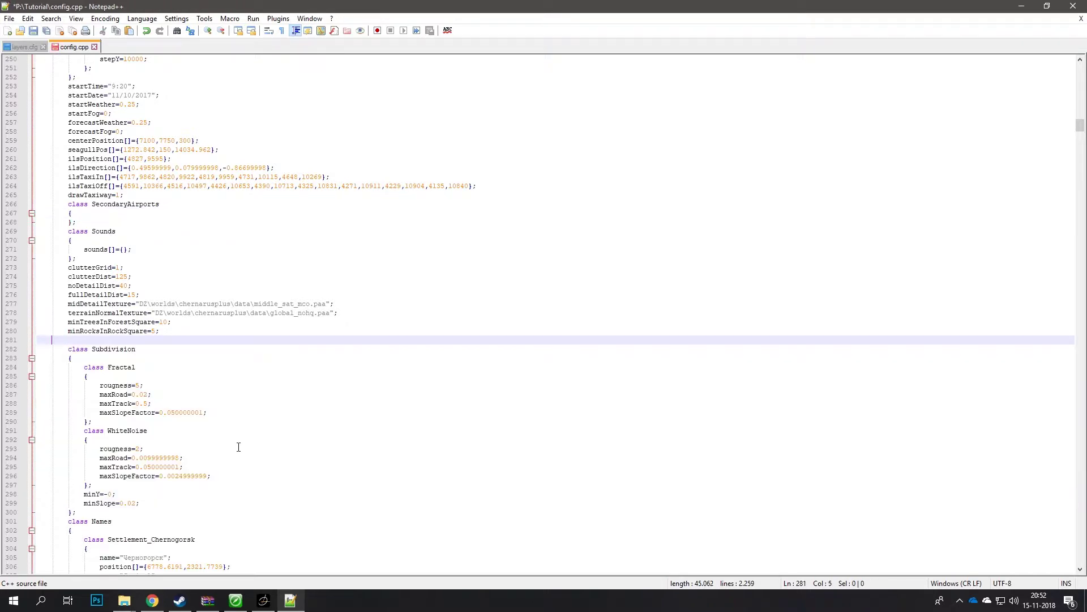
scroll(144, 340, "down", 5)
key("ctrl+s")
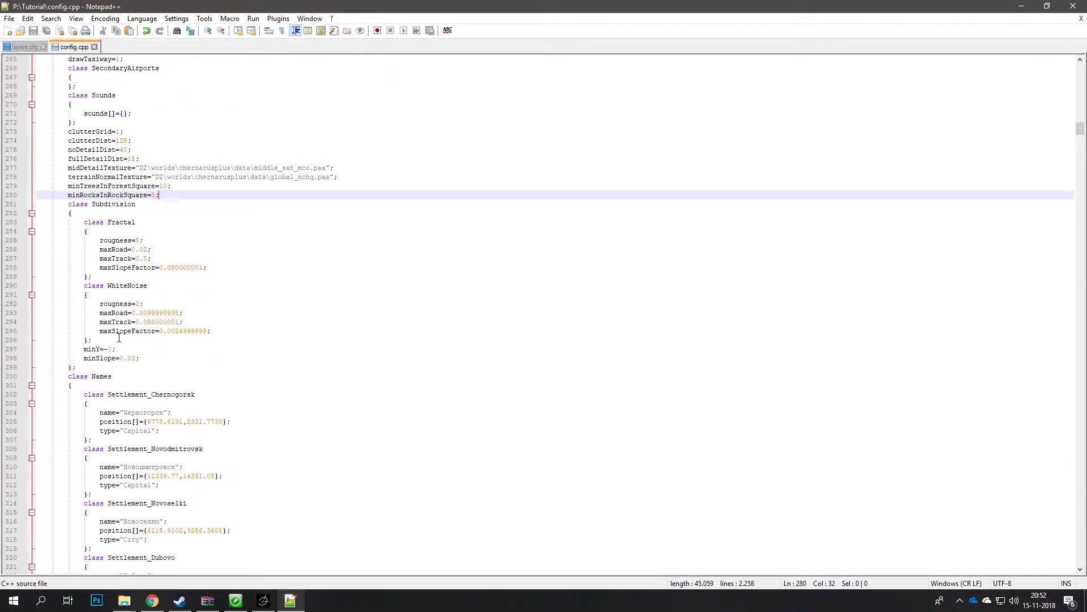
Delete every location class inside the Names class, from Settlement_Chernogorsk to ViewPoint_57, remove the leftover blank space, and save
left_click(81, 396)
scroll(335, 315, "down", 19)
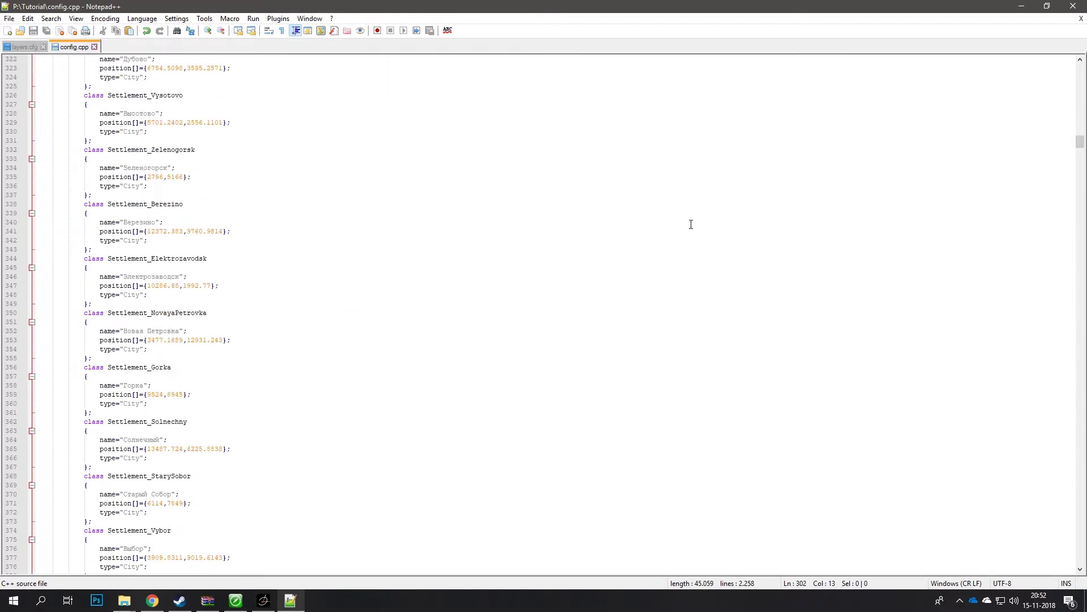
left_click_drag(1083, 146, 1085, 545)
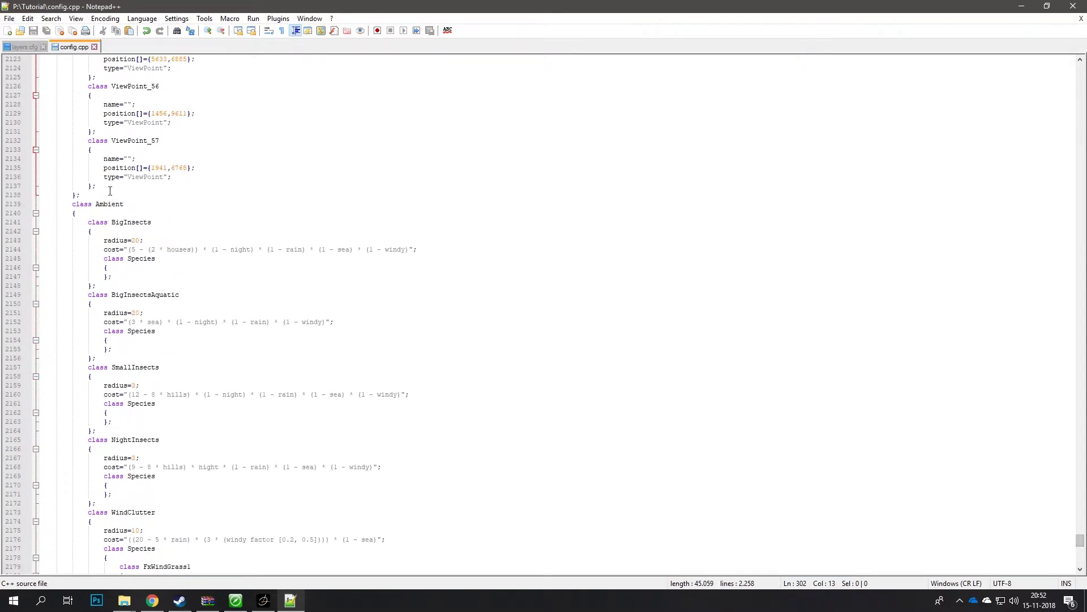
left_click(187, 190, "shift")
key("Delete")
key("BackSpace")
key("BackSpace")
key("BackSpace")
key("BackSpace")
key("ctrl+s")
Delete all the insect and wind clutter classes inside the Ambient class, remove the leftover blank space, and save
left_click_drag(83, 213, 224, 545)
key("Delete")
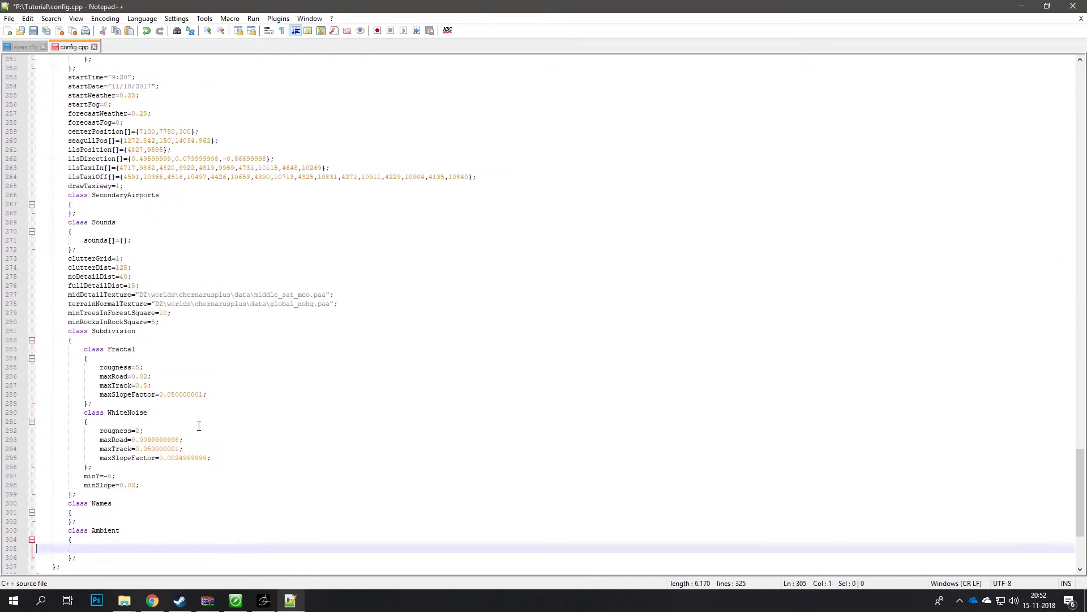
key("BackSpace")
key("BackSpace")
key("BackSpace")
key("BackSpace")
scroll(198, 422, "down", 5)
key("ctrl+s")
Delete the code and blank line after CfgWorldList, rename its ChernarusPlus class to Tutorial, and save config.cpp
left_click_drag(73, 564, 30, 474)
key("BackSpace")
key("BackSpace")
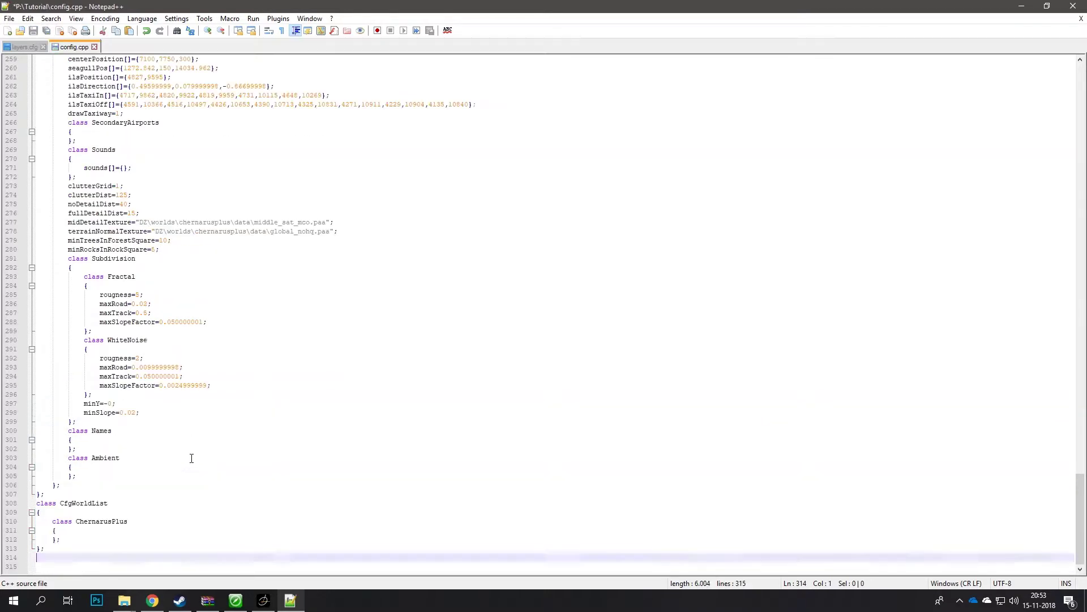
double_click(106, 529)
type("Tutorial")
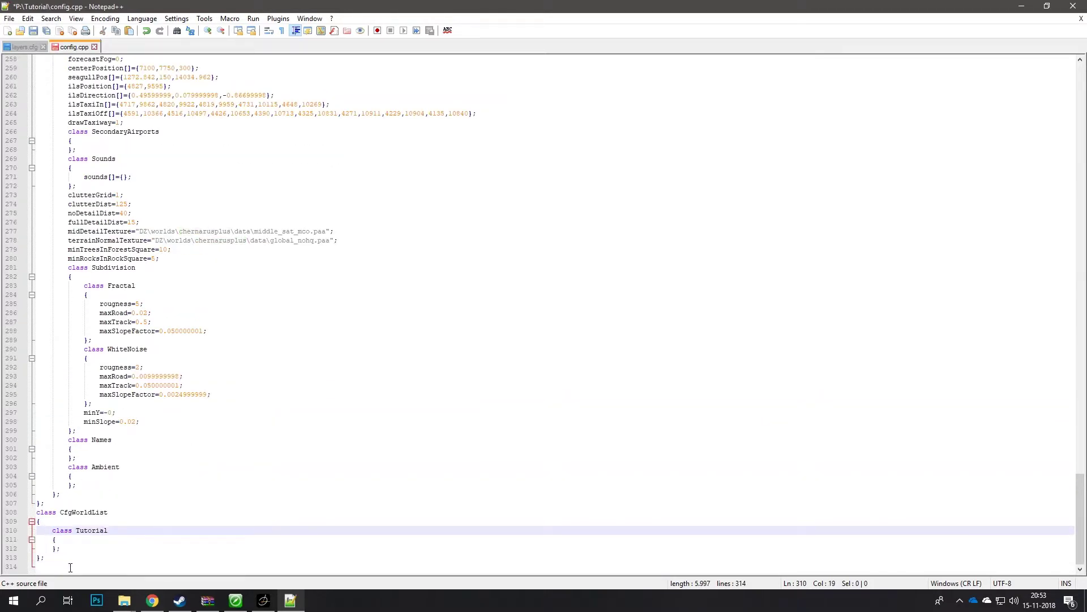
left_click(70, 567)
key("BackSpace")
key("ctrl+s")
left_click_drag(1080, 512, 1080, 85)
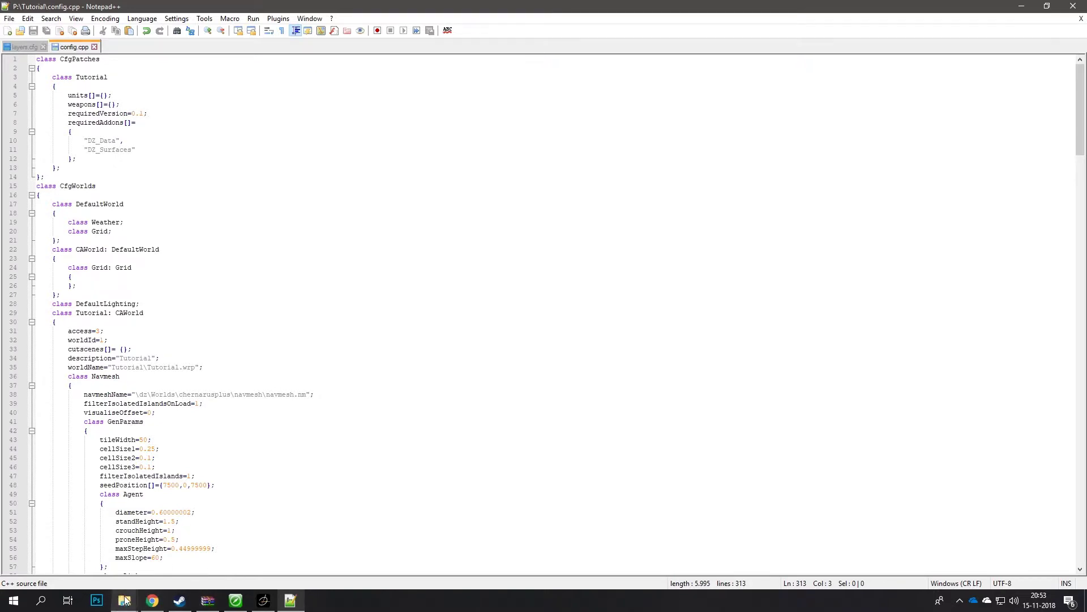
Switch to File Explorer and look over the contents of the P:\Tutorial folder
mouse_move(124, 600)
left_click(174, 554)
left_click_drag(712, 401, 716, 157)
left_click(765, 391)
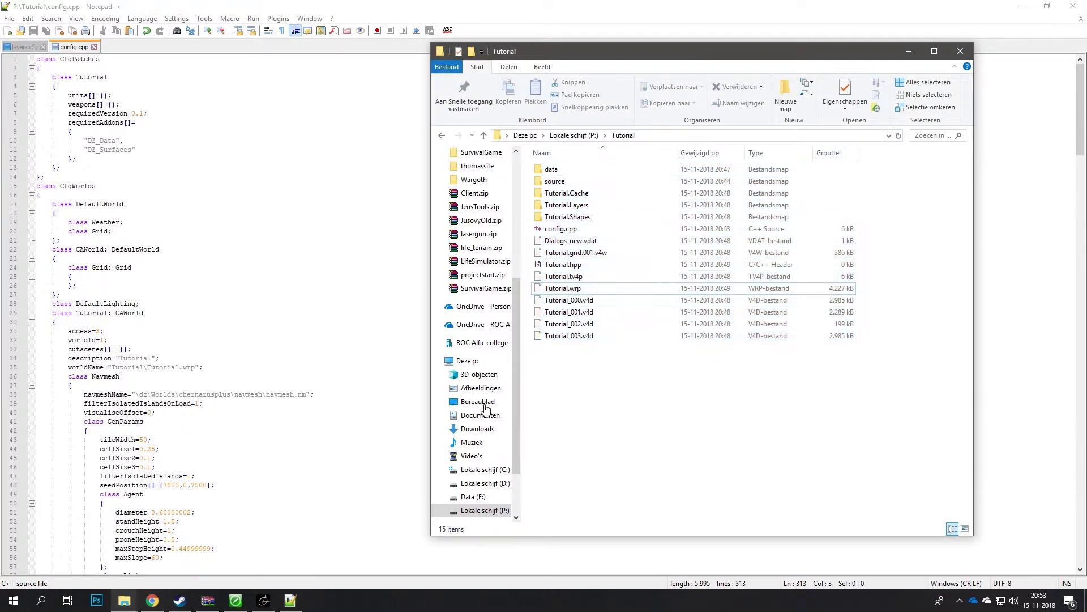
Go from the ImageToPAA folder to AddonBuilder in the DayZ Tools Bin folder and launch AddonBuilder.exe
left_click(125, 600)
left_click(73, 568)
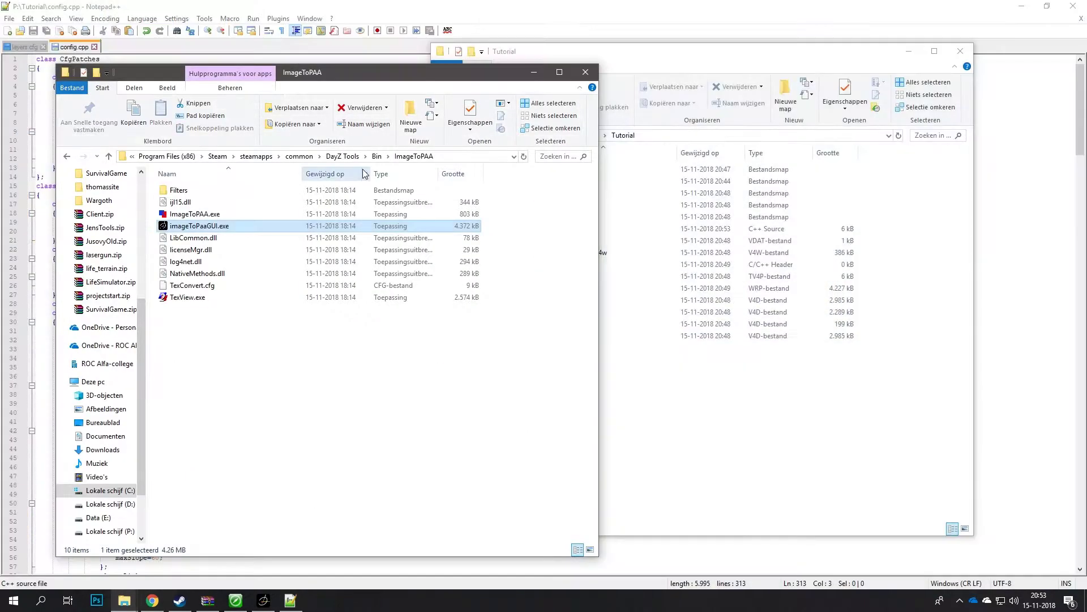
left_click(378, 157)
double_click(242, 192)
double_click(227, 203)
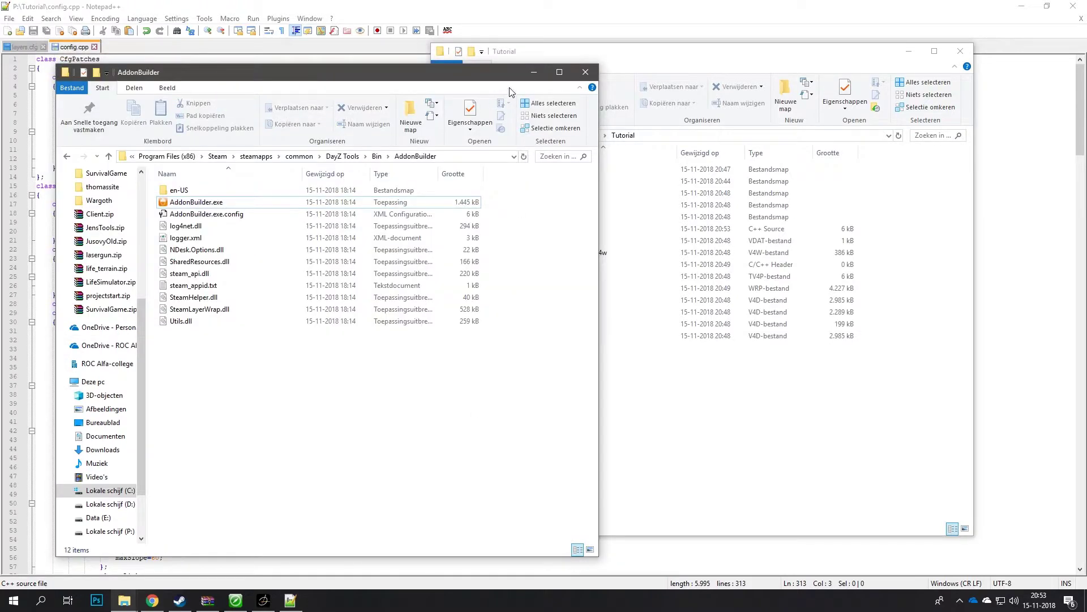
left_click(531, 71)
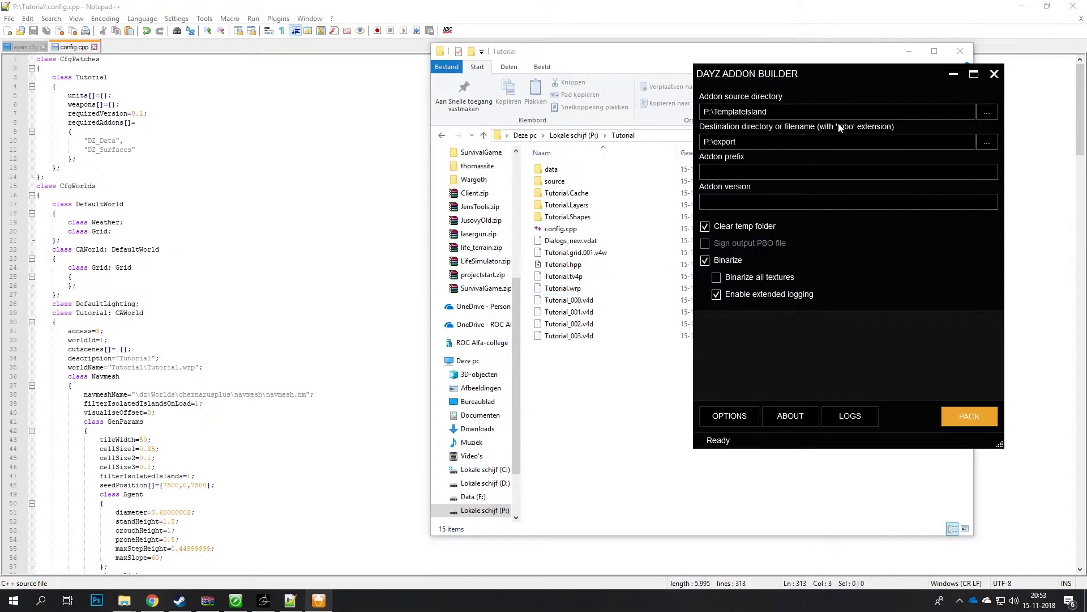
Set the addon source directory to P:\Tutorial, keeping P:\export as the destination and the addon prefix empty
left_click(987, 112)
scroll(532, 334, "up", 5)
scroll(531, 335, "down", 3)
left_click(517, 374)
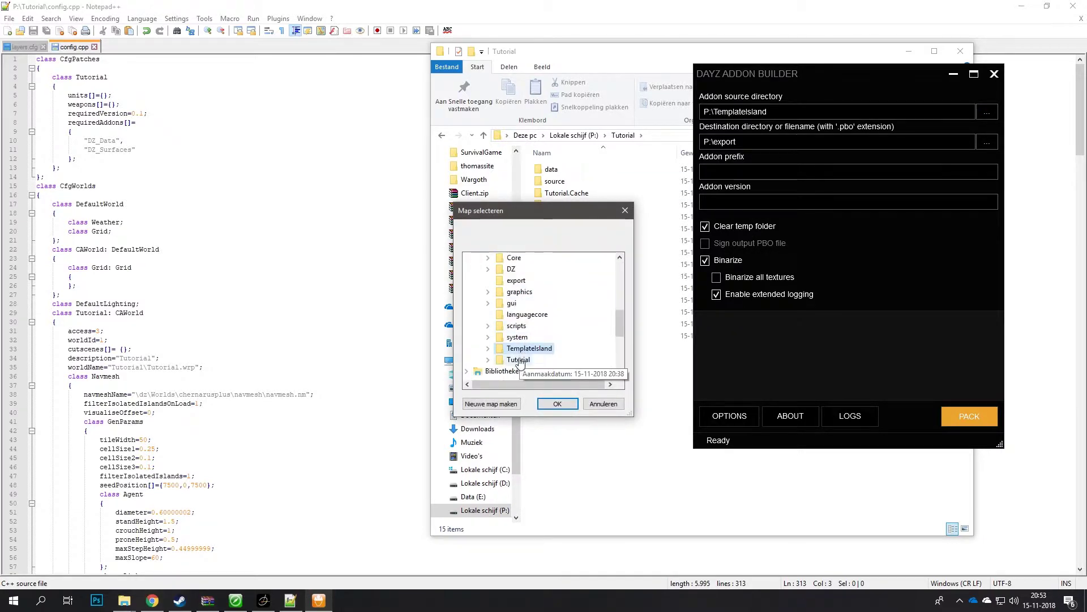
left_click(558, 404)
left_click(730, 141)
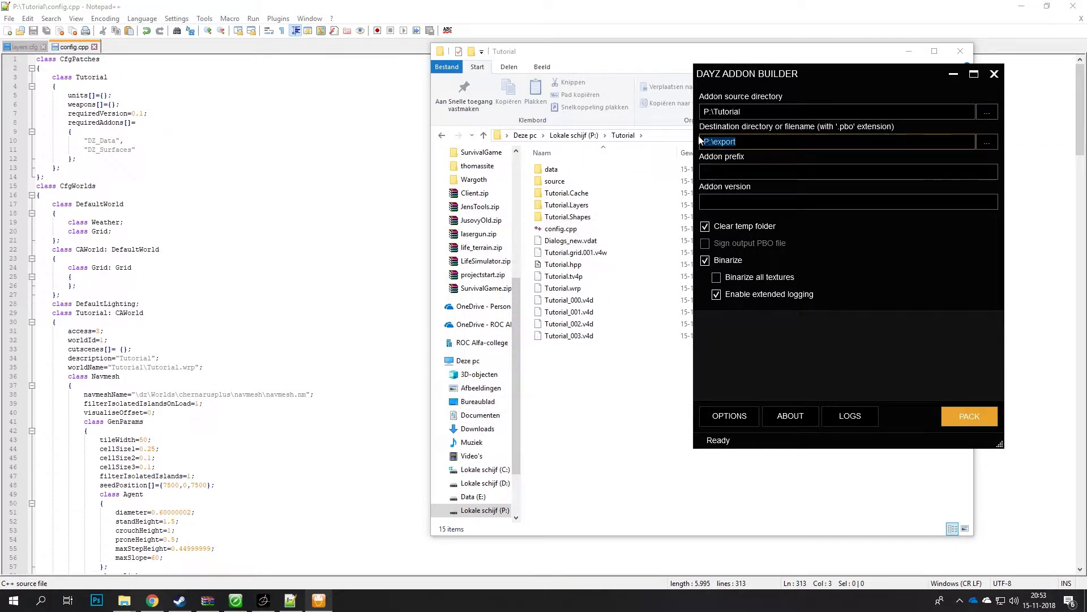
left_click(743, 172)
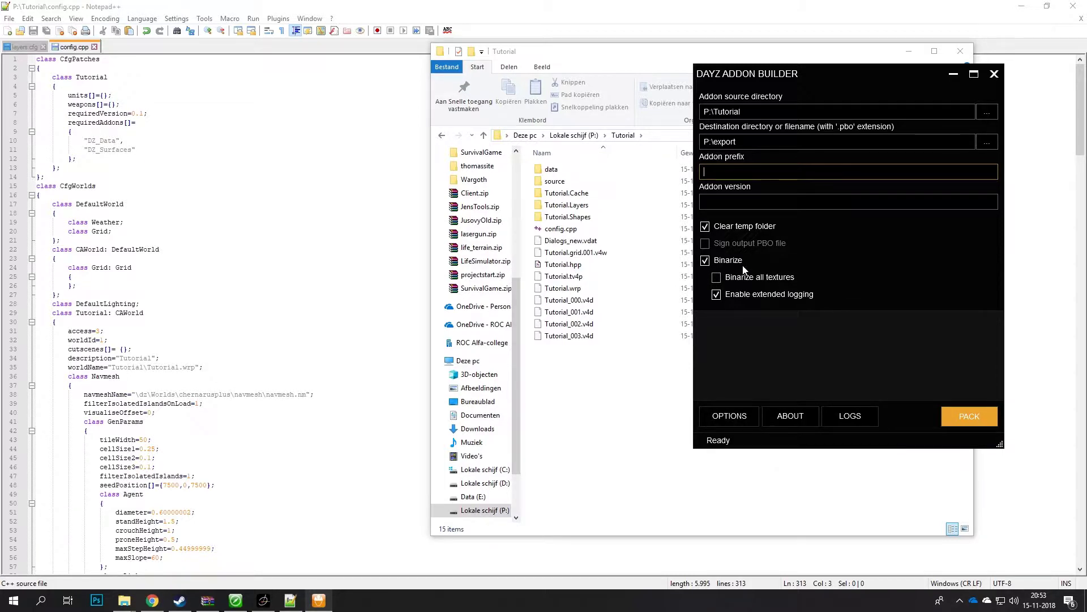
Check in the builder options that files to copy directly include *.png, *.paa, *.rvmat and *.wrp, and accept the options
left_click(744, 414)
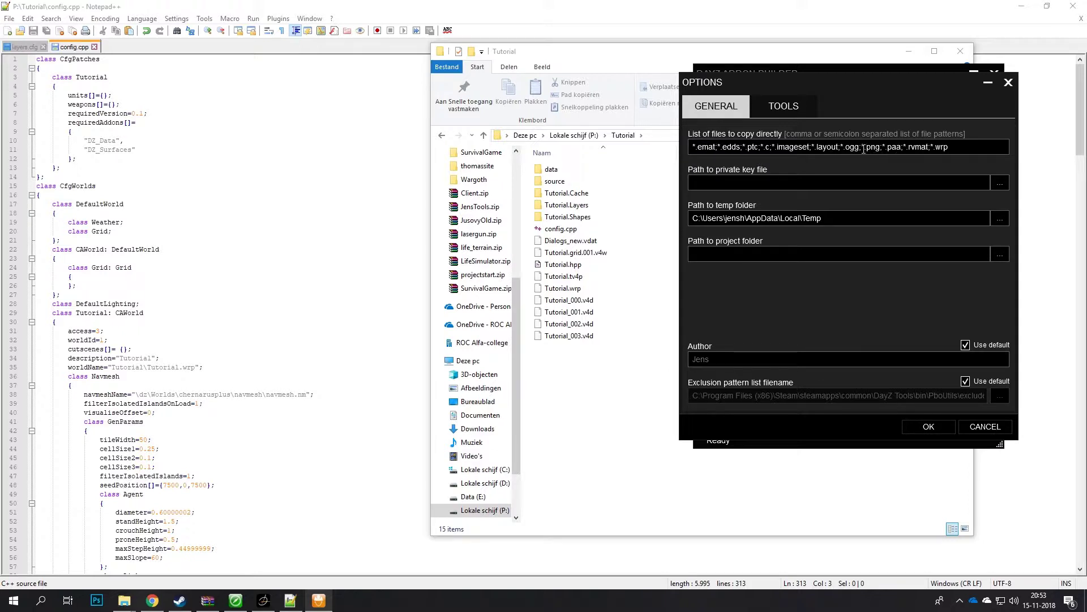
mouse_move(862, 148)
left_mouse_down()
mouse_move(979, 146)
mouse_move(875, 147)
left_mouse_up()
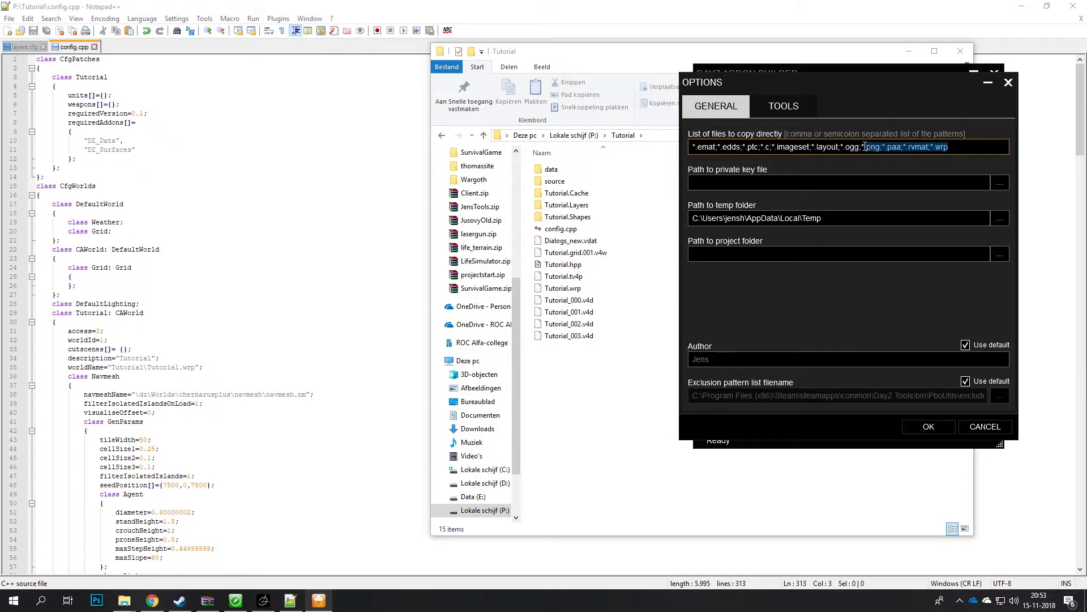
left_click(867, 149)
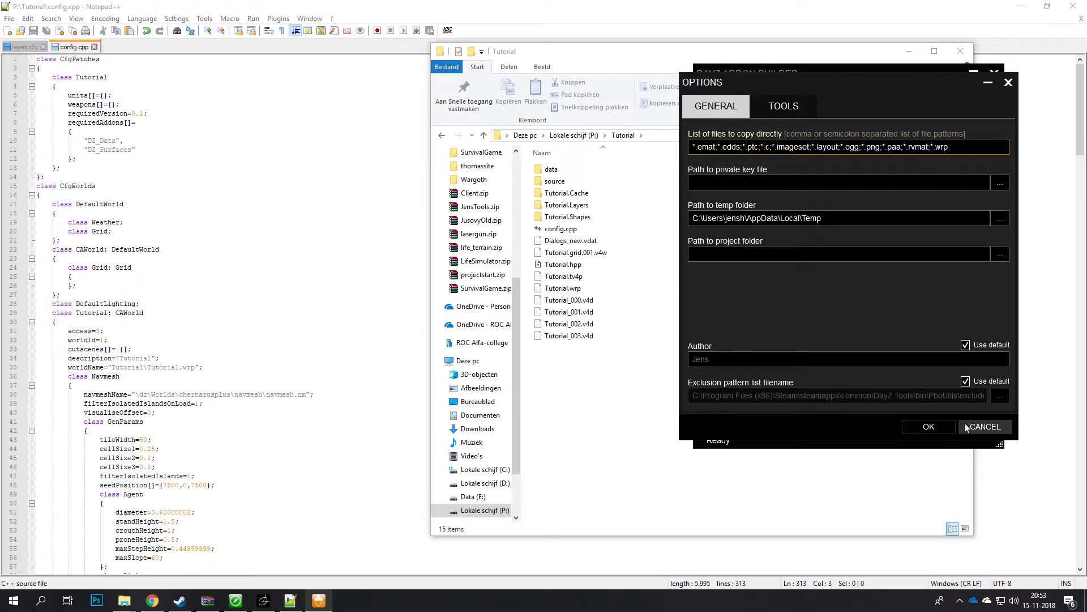
left_click(933, 422)
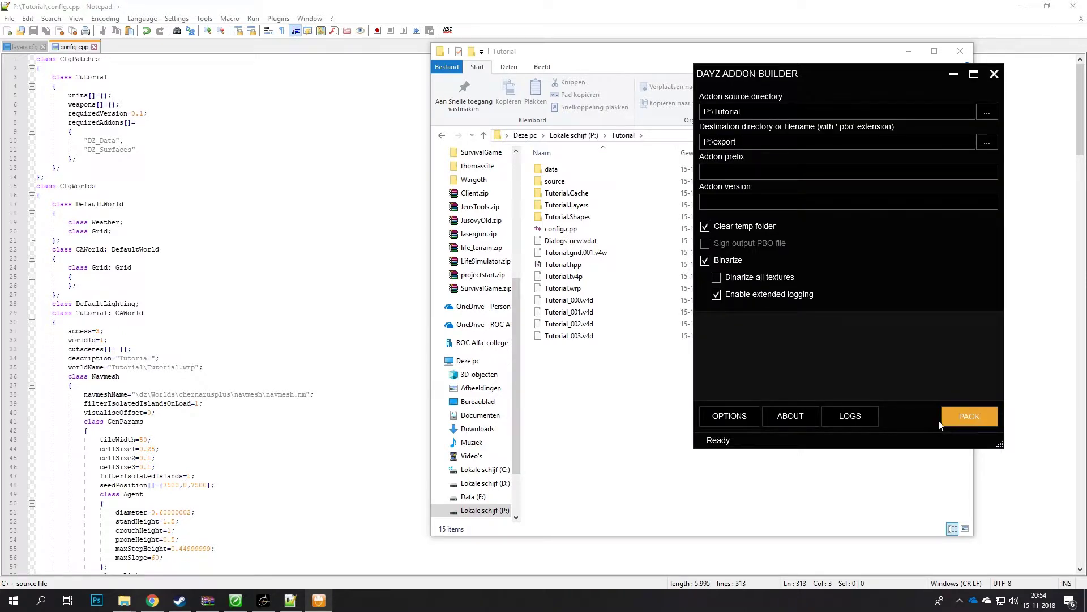
Pack the Tutorial addon, dismiss the build result, and open the P:\export folder in File Explorer
left_click(959, 410)
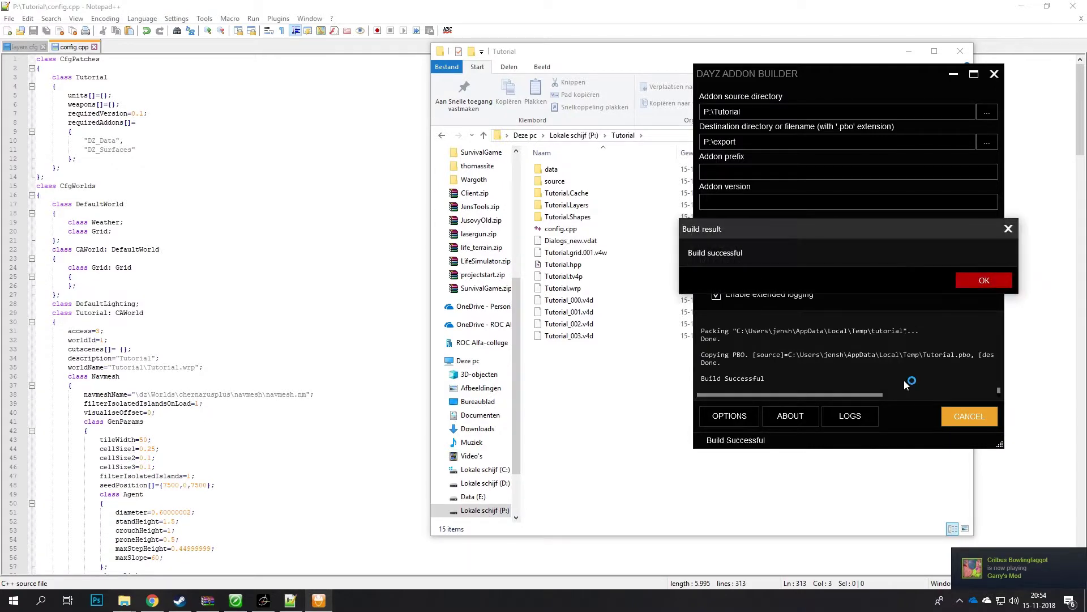
left_click(973, 283)
left_click(573, 135)
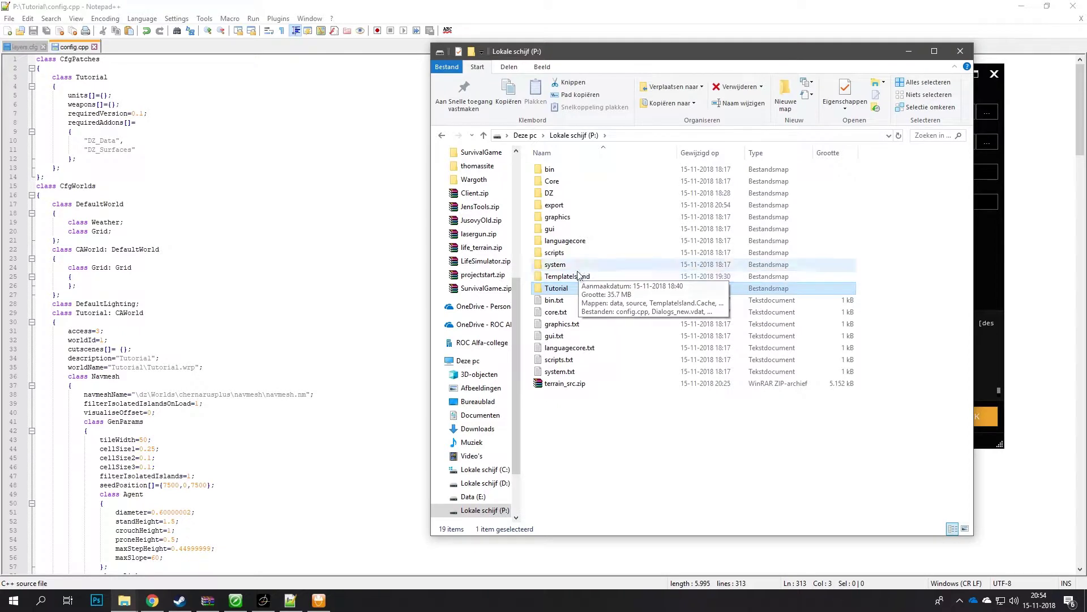
double_click(563, 208)
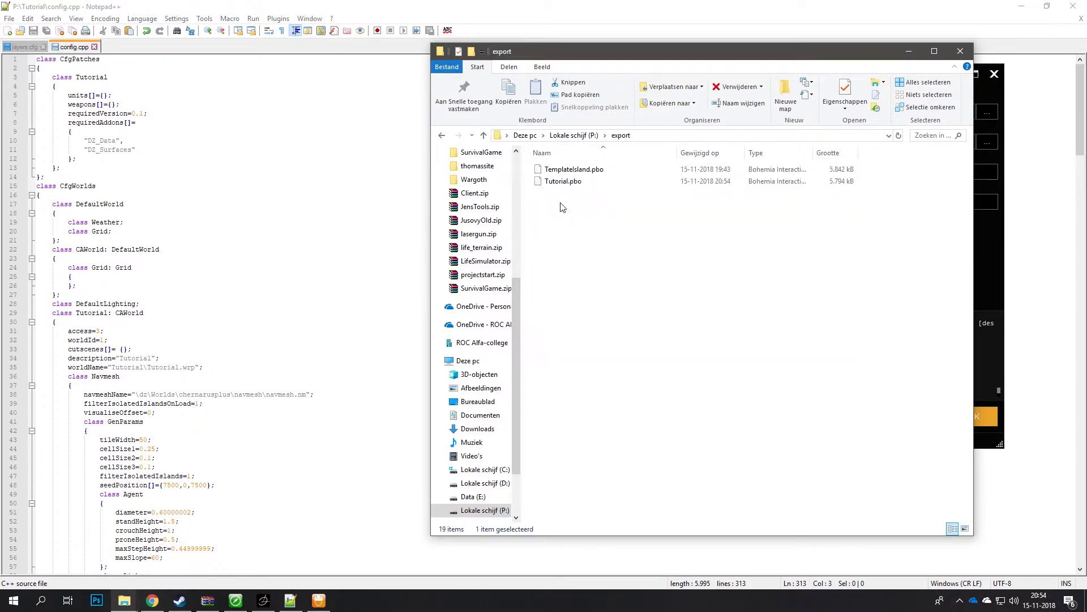
Cut Tutorial.pbo from the export folder and open the DayZ game folder under steamapps\common in the other File Explorer window
left_click(579, 184)
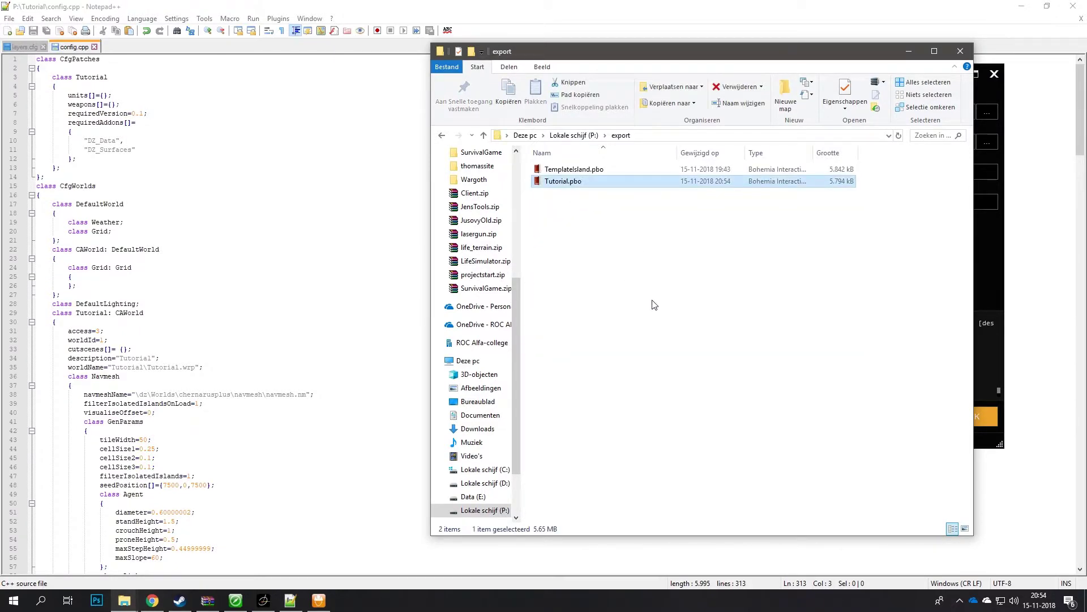
key("ctrl+x")
mouse_move(124, 600)
mouse_move(111, 582)
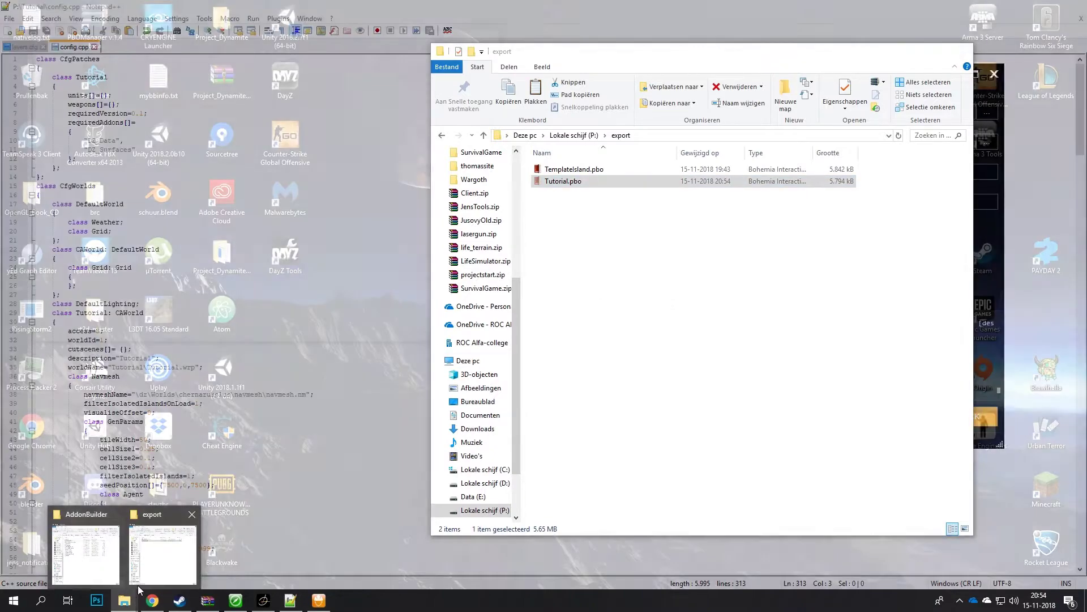
mouse_move(148, 562)
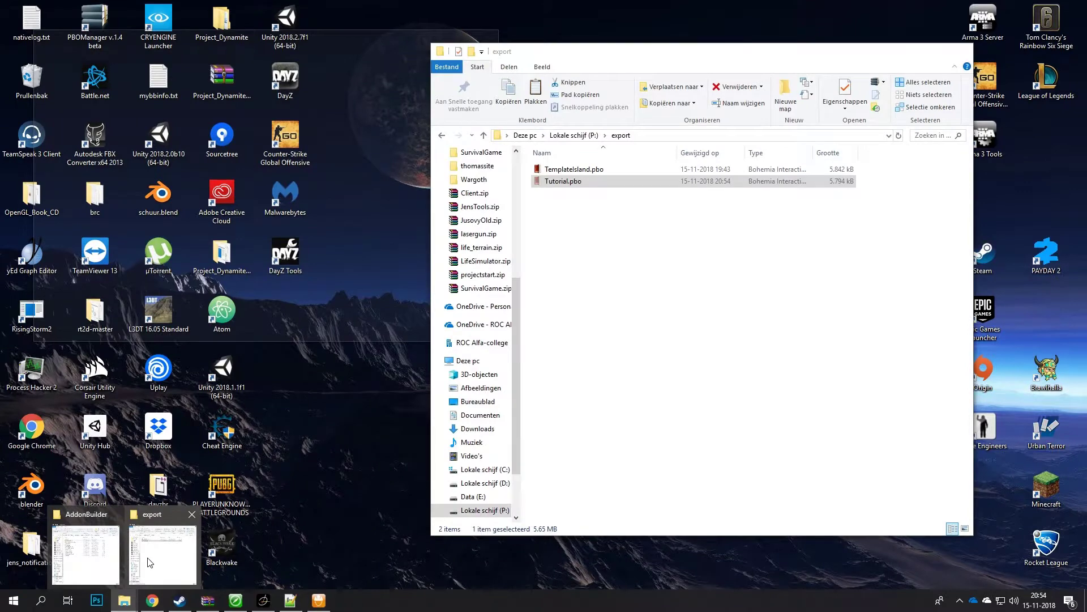
mouse_move(92, 557)
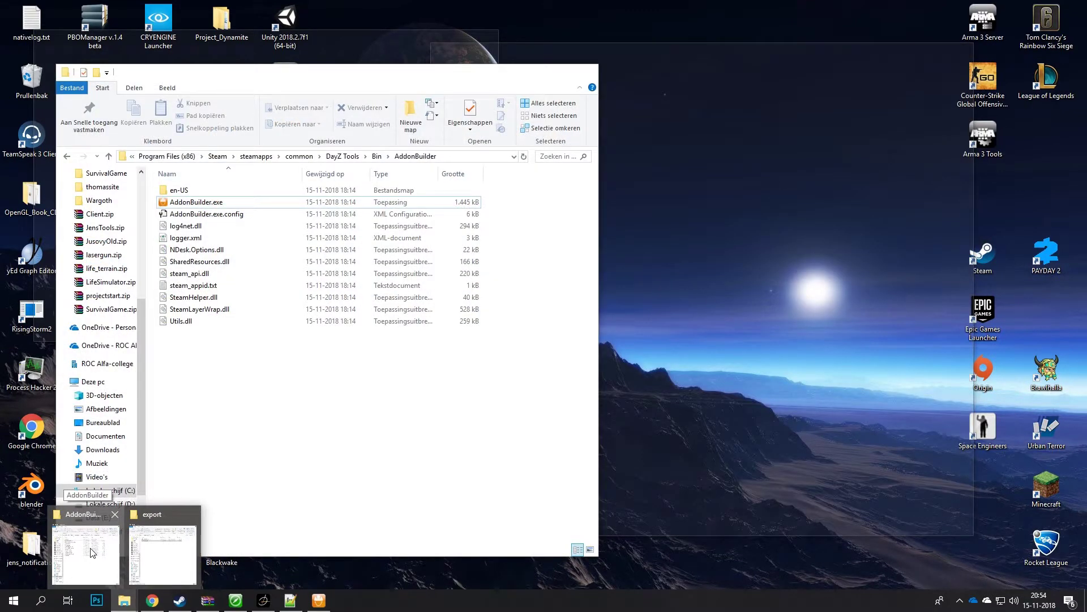
left_click(105, 557)
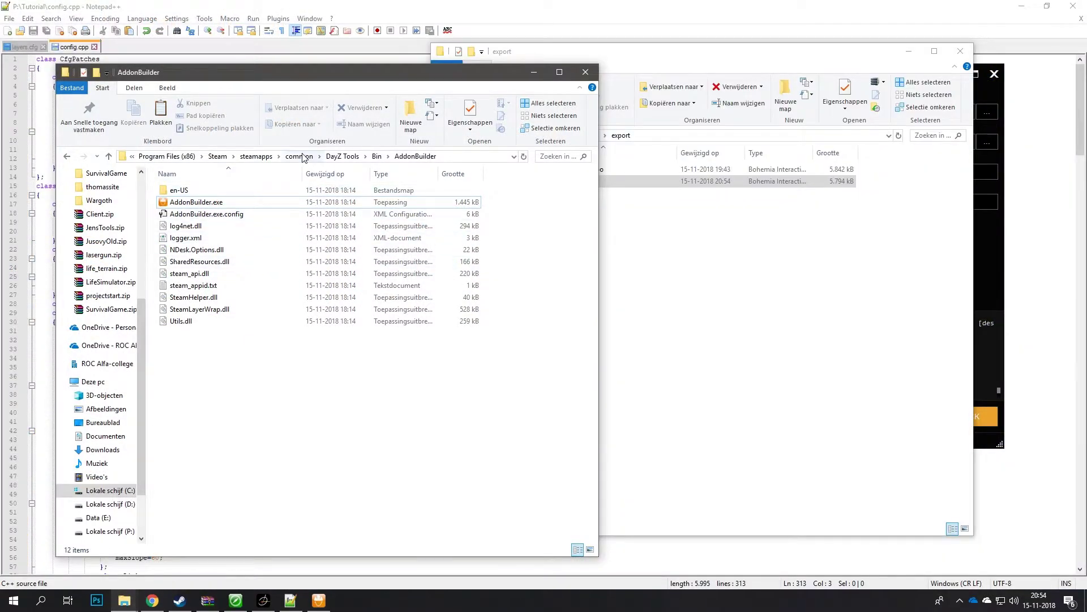
left_click(299, 156)
double_click(200, 236)
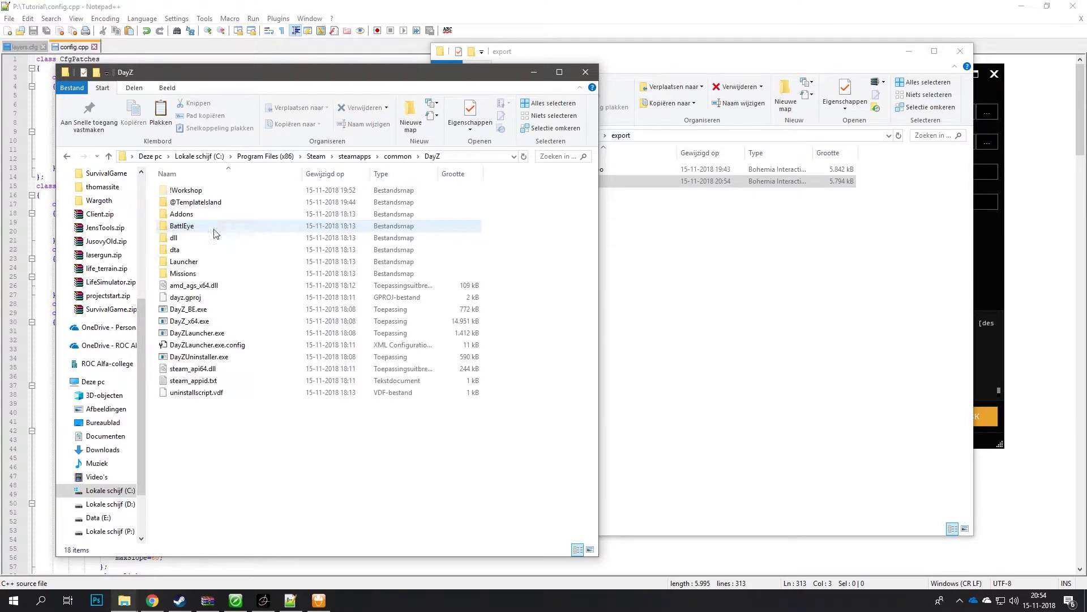
right_click(266, 407)
mouse_move(318, 386)
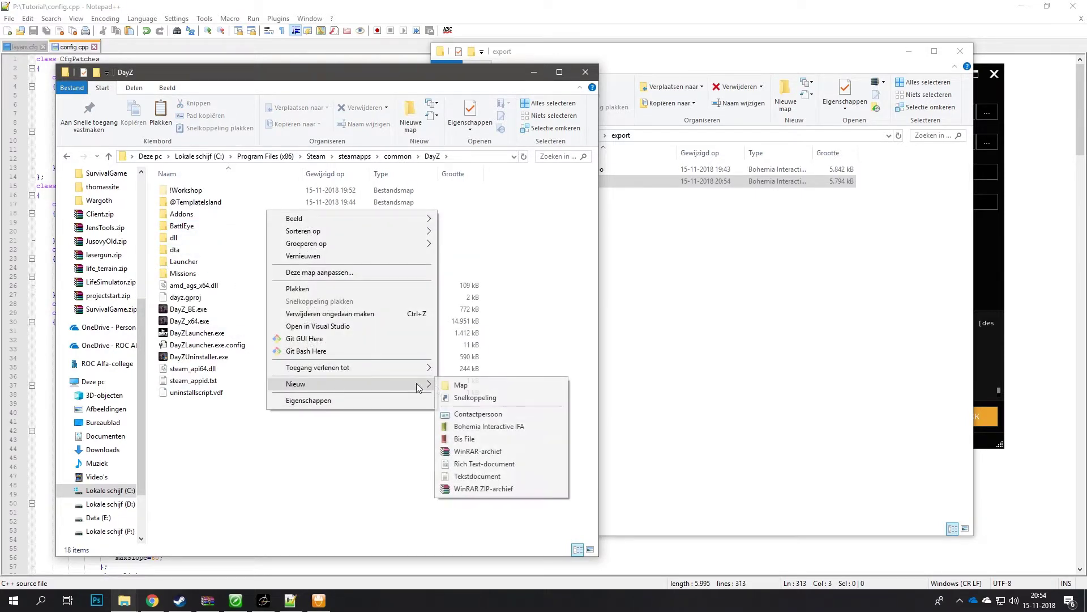
left_click(460, 385)
type("@Tutoria")
key("Return")
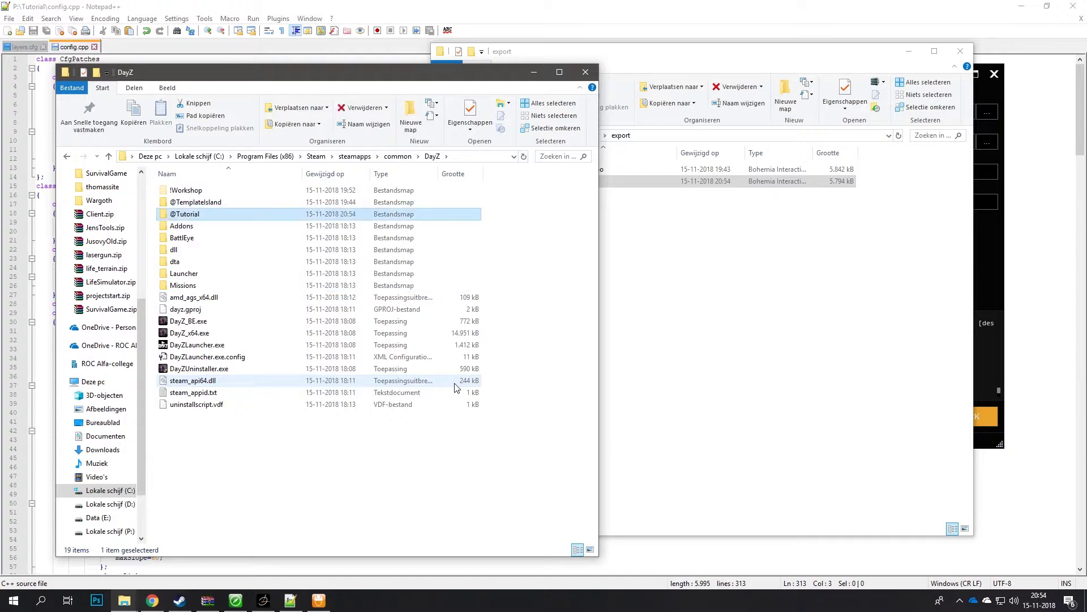
key("Return")
key("ctrl+v")
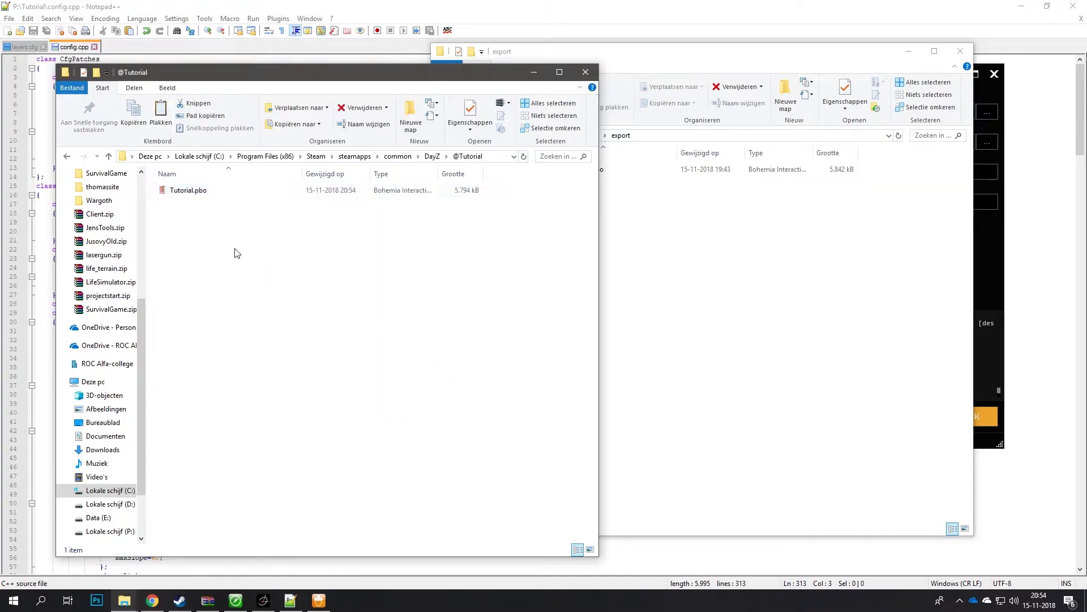
right_click(229, 247)
mouse_move(301, 419)
left_click(425, 423)
type("addons")
key("Return")
key("Return")
key("ctrl+v")
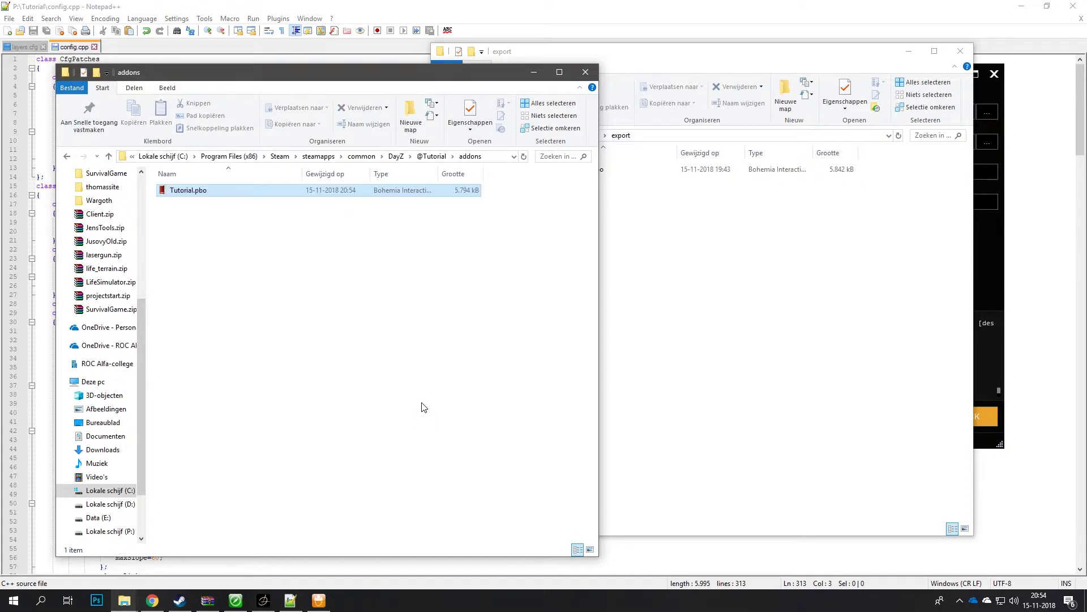
left_click(431, 157)
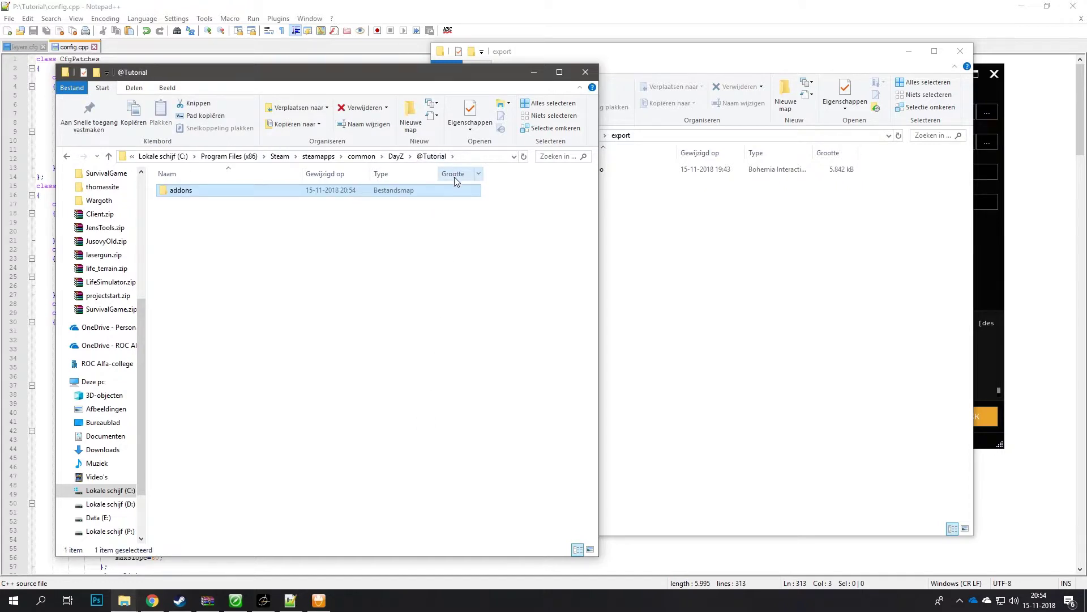
left_click(398, 158)
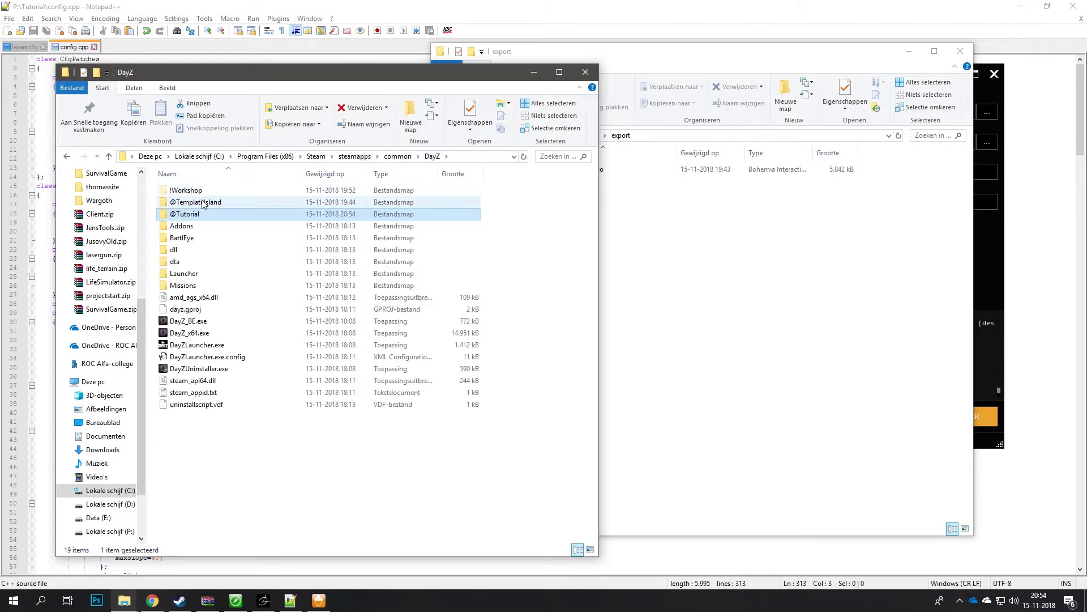
double_click(193, 204)
double_click(195, 209)
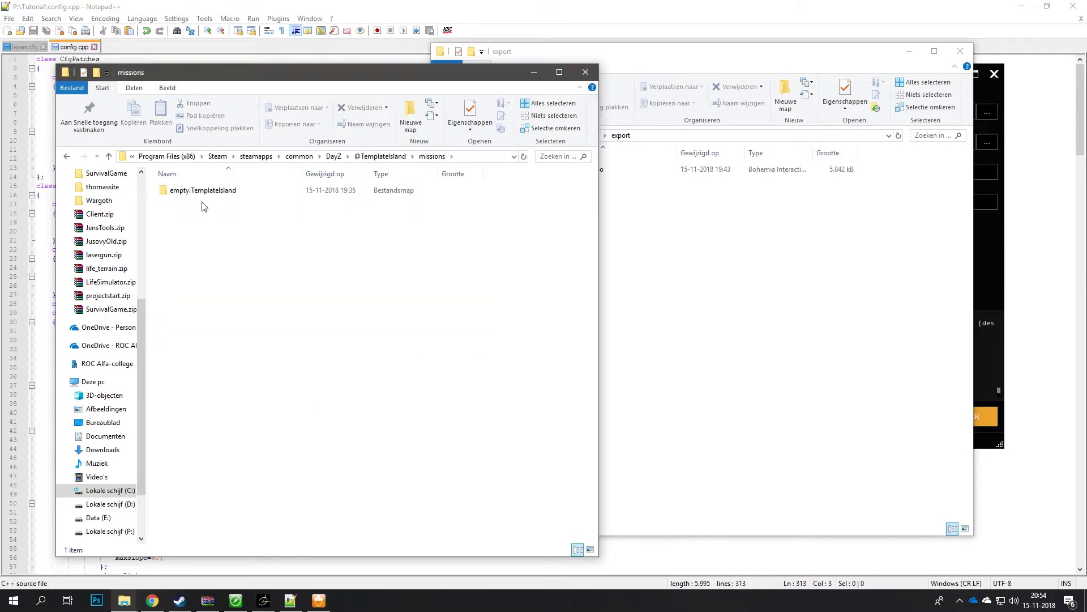
left_click(348, 190)
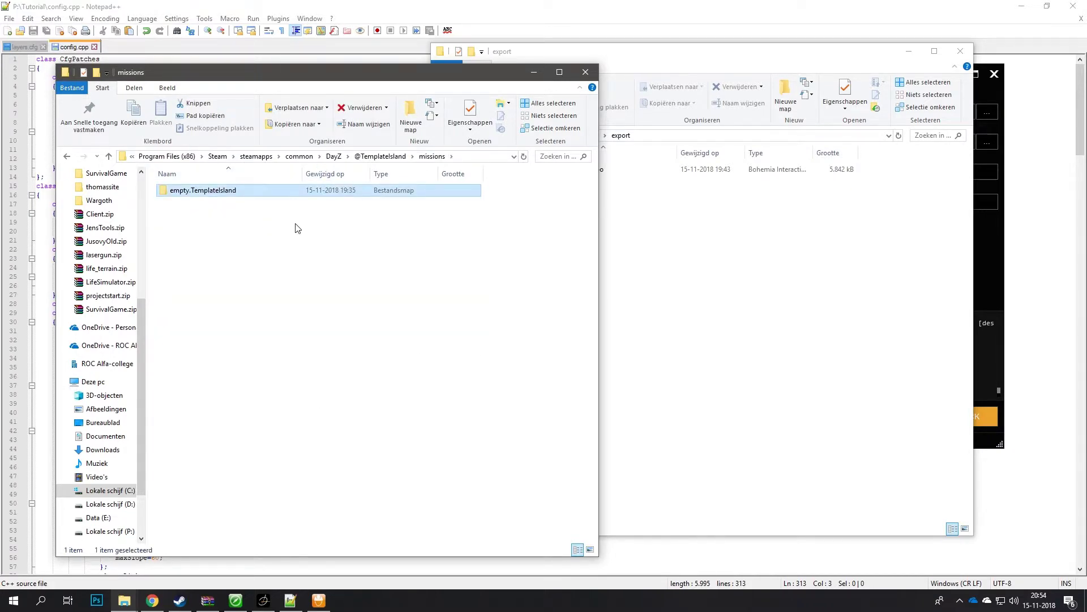
left_click_drag(478, 280, 288, 169)
left_click_drag(410, 229, 278, 194)
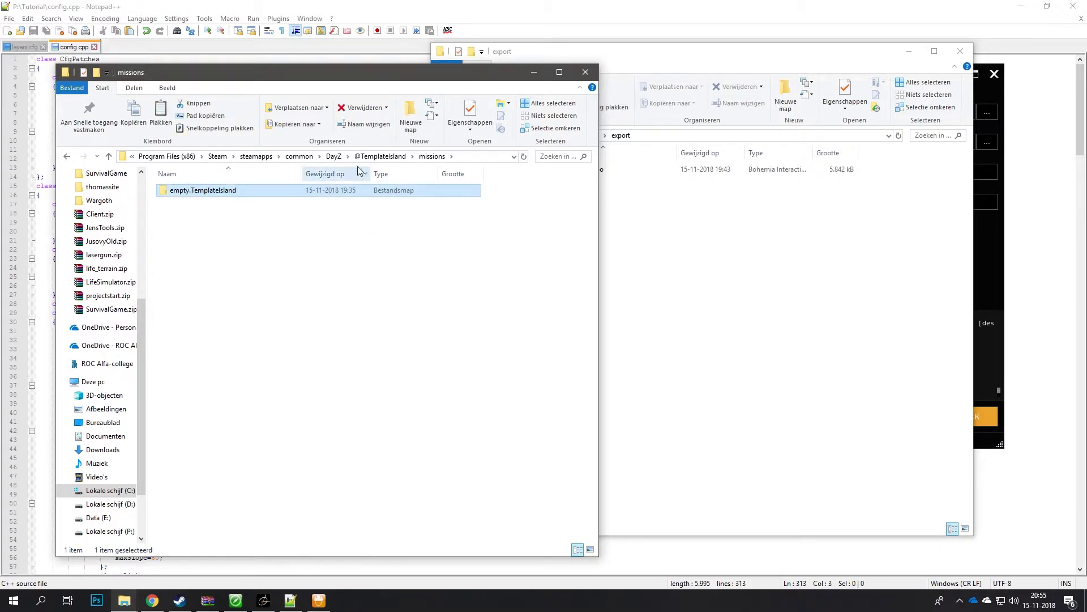
left_click(333, 157)
double_click(223, 209)
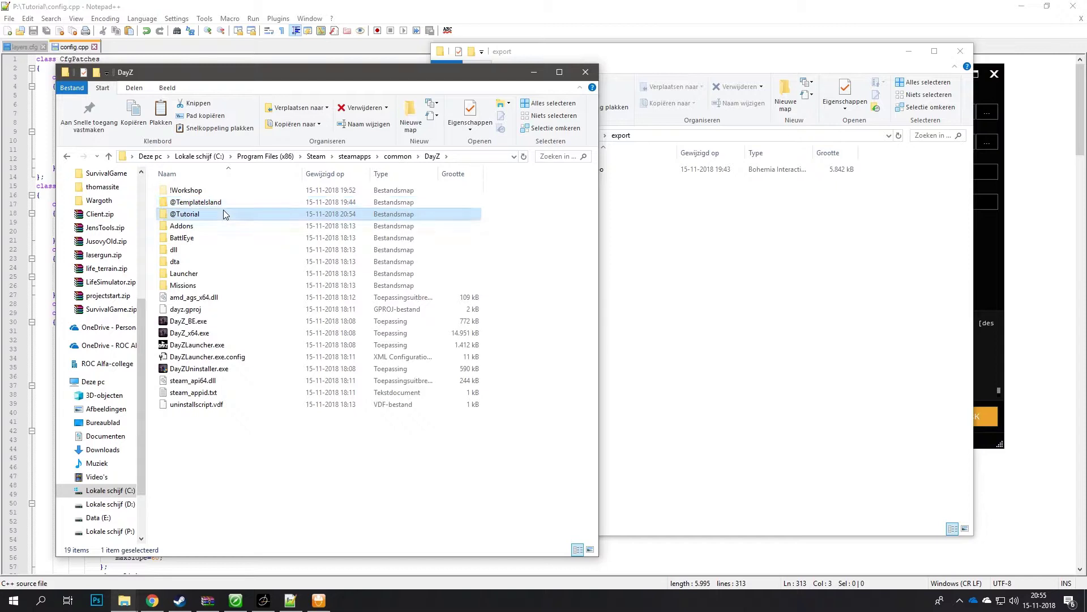
key("ctrl+v")
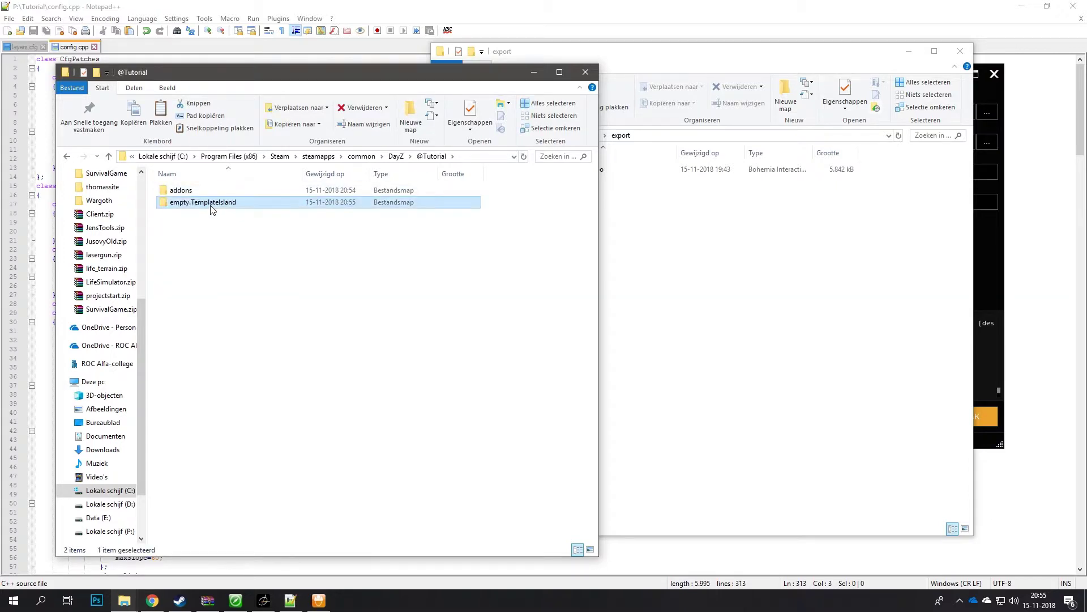
right_click(210, 231)
mouse_move(258, 406)
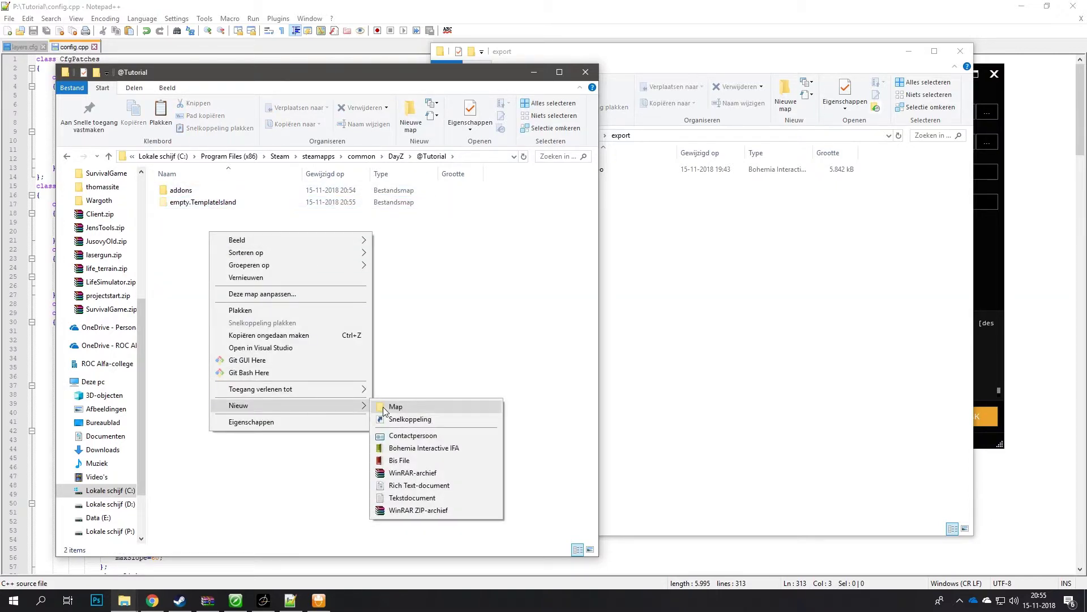
left_click(383, 407)
type("missions")
key("Return")
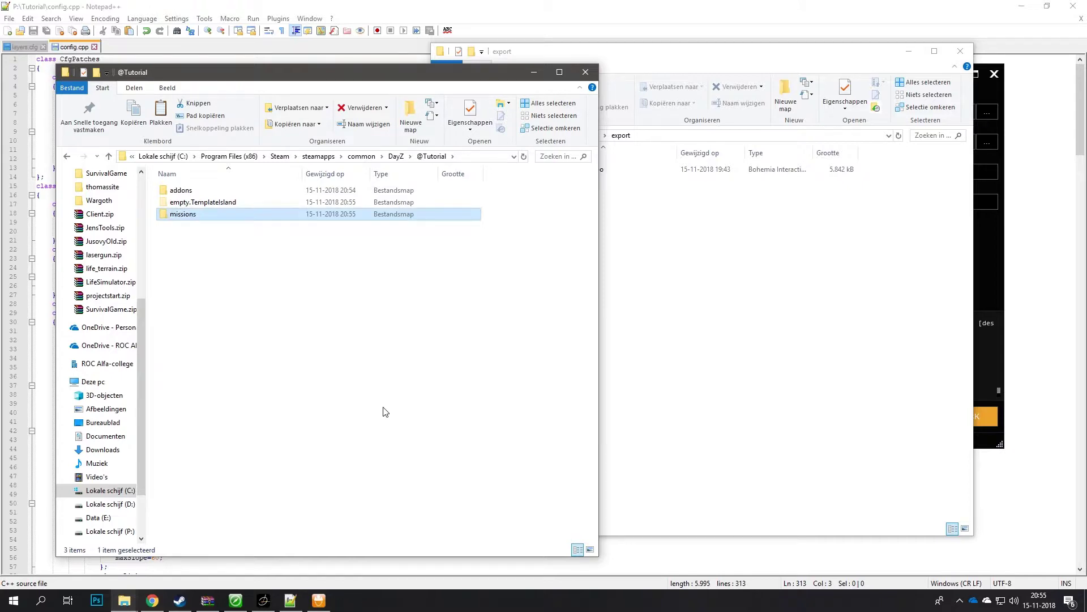
double_click(238, 215)
key("ctrl+v")
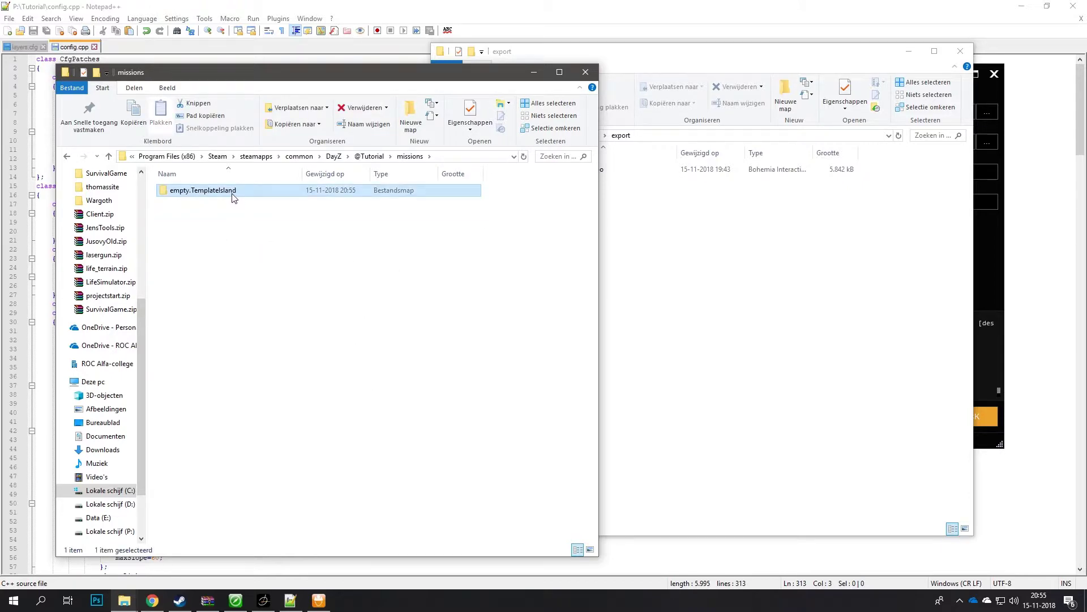
left_click(233, 195)
left_click_drag(235, 192, 196, 192)
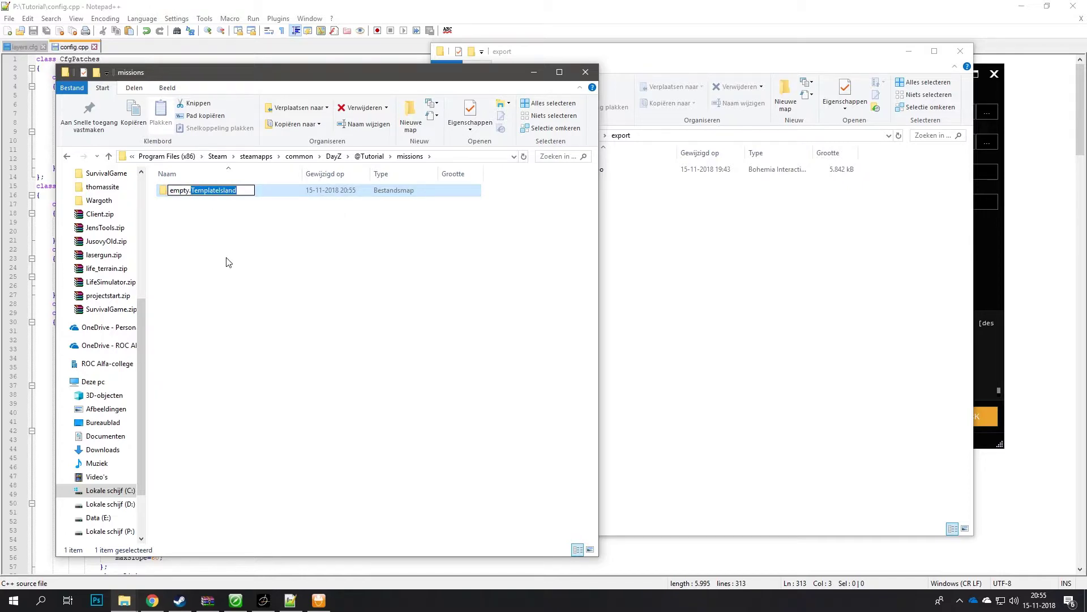
type("Tutorial")
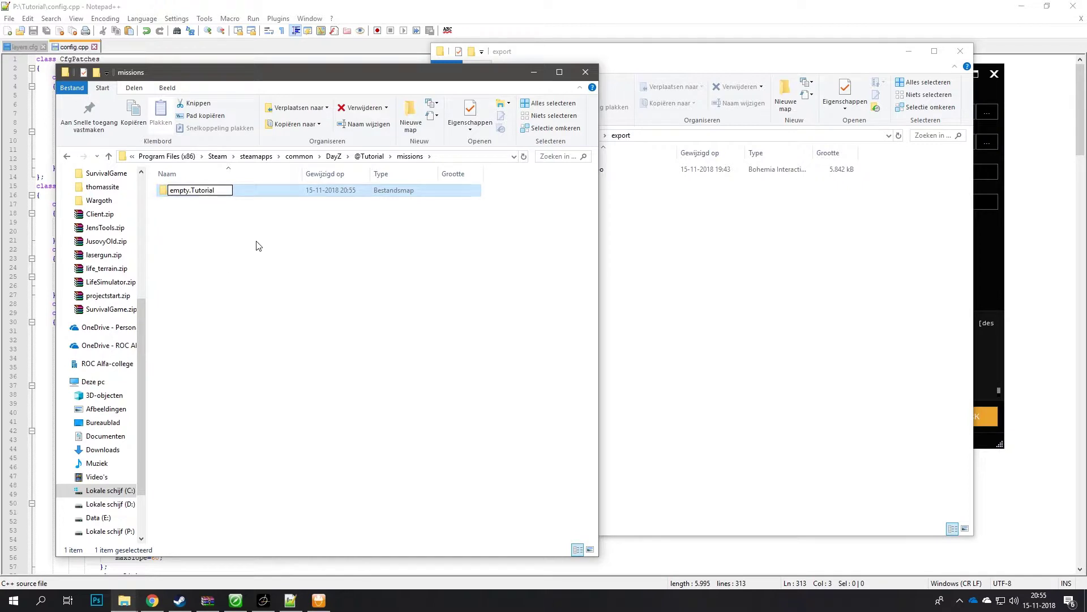
left_click(331, 221)
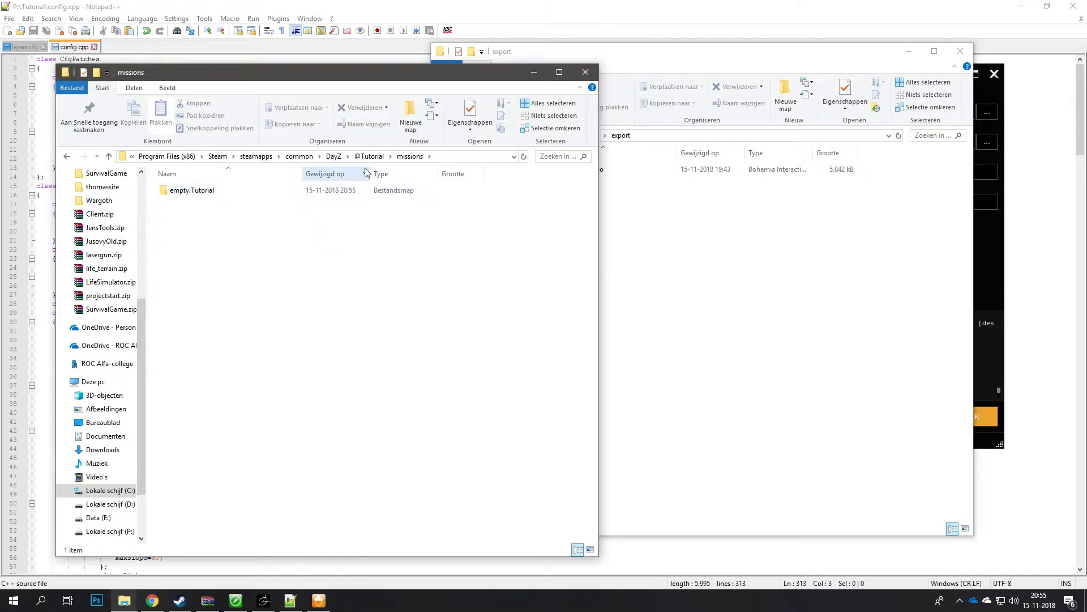
left_click(369, 157)
double_click(338, 192)
left_click(421, 160)
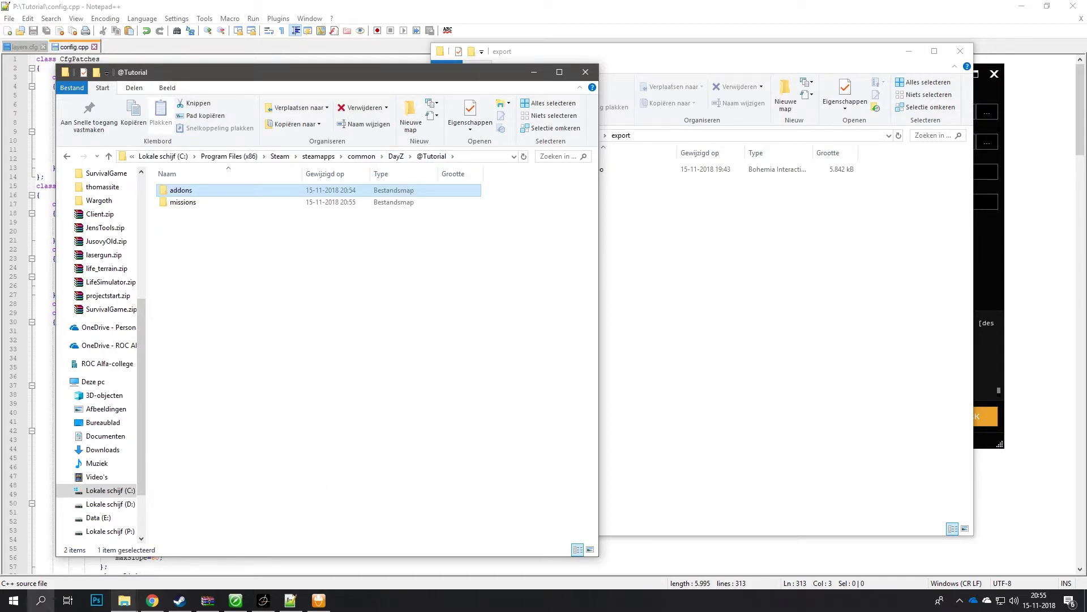
Switch to Steam, run the DayZ Launcher from the DayZ library entry, and minimize Steam
left_click(40, 600)
type("dayz")
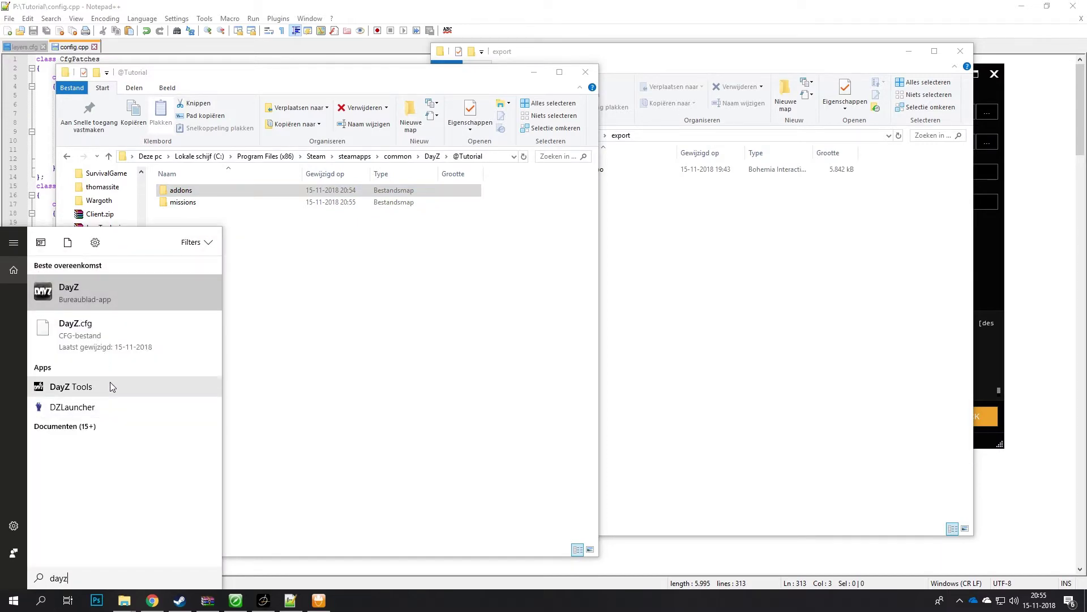
left_click(179, 601)
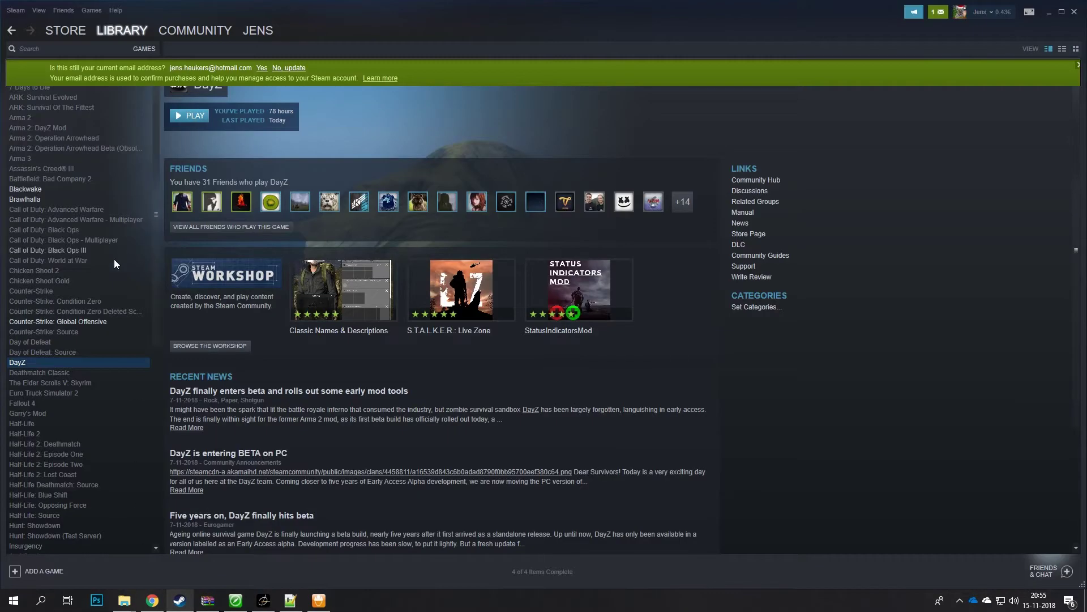
right_click(59, 370)
right_click(49, 364)
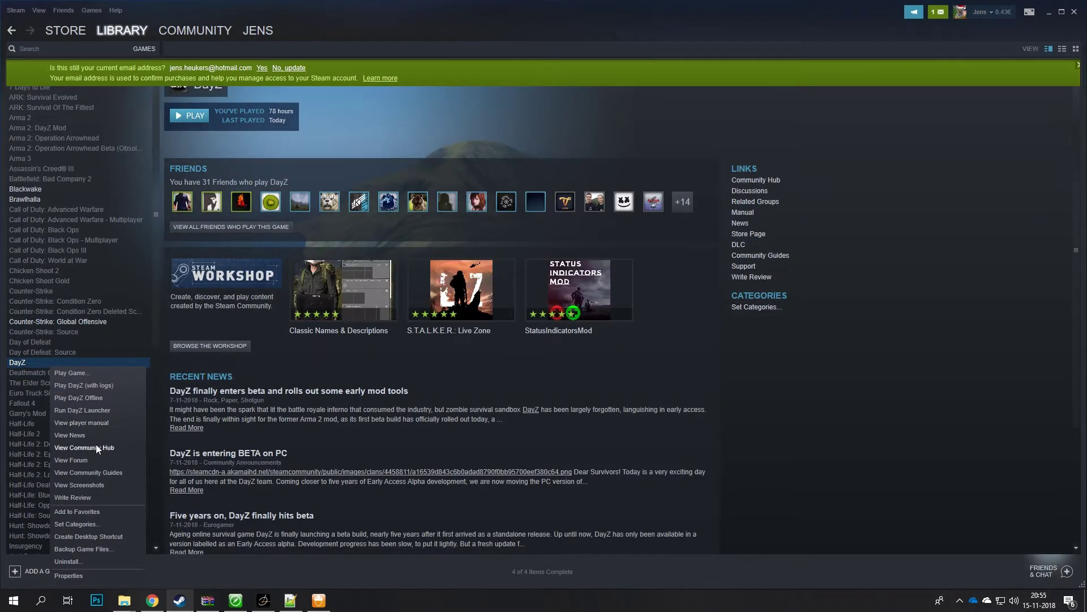
left_click(96, 412)
left_click(1050, 12)
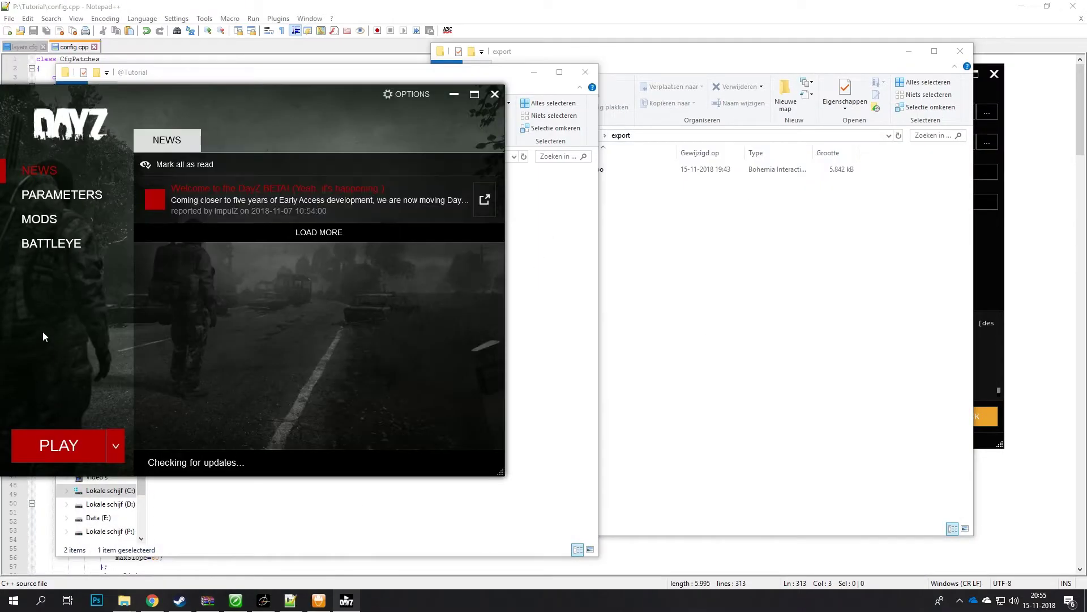
left_click(41, 220)
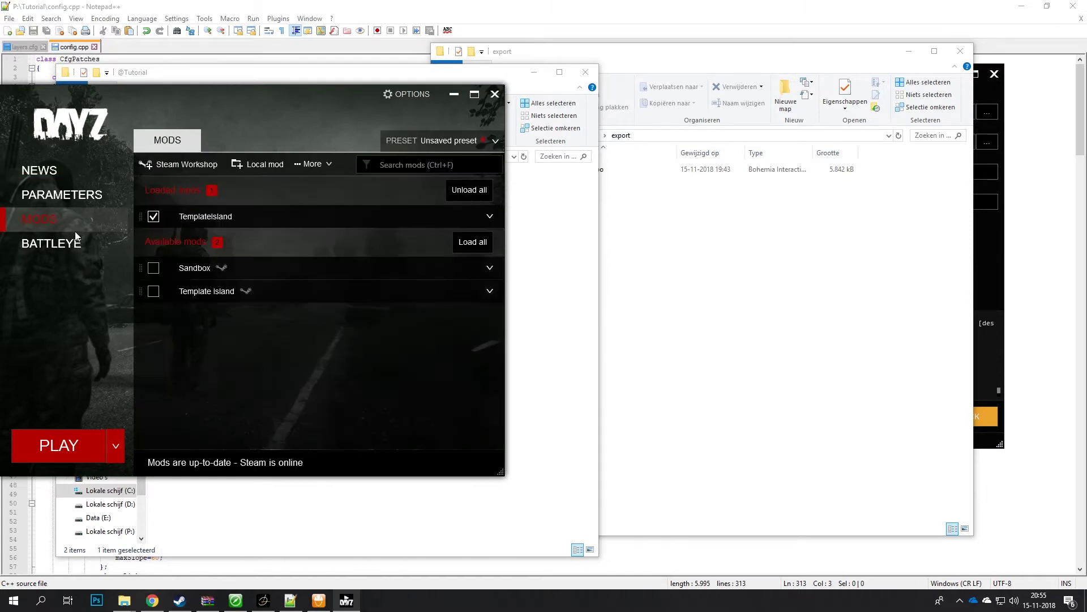
left_click(153, 222)
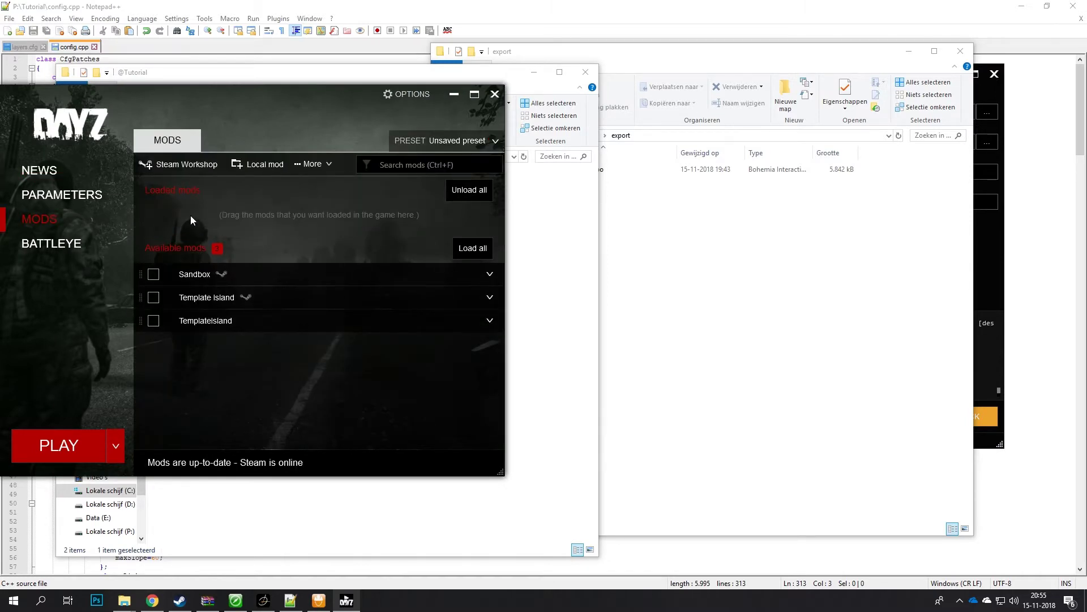
left_click(247, 166)
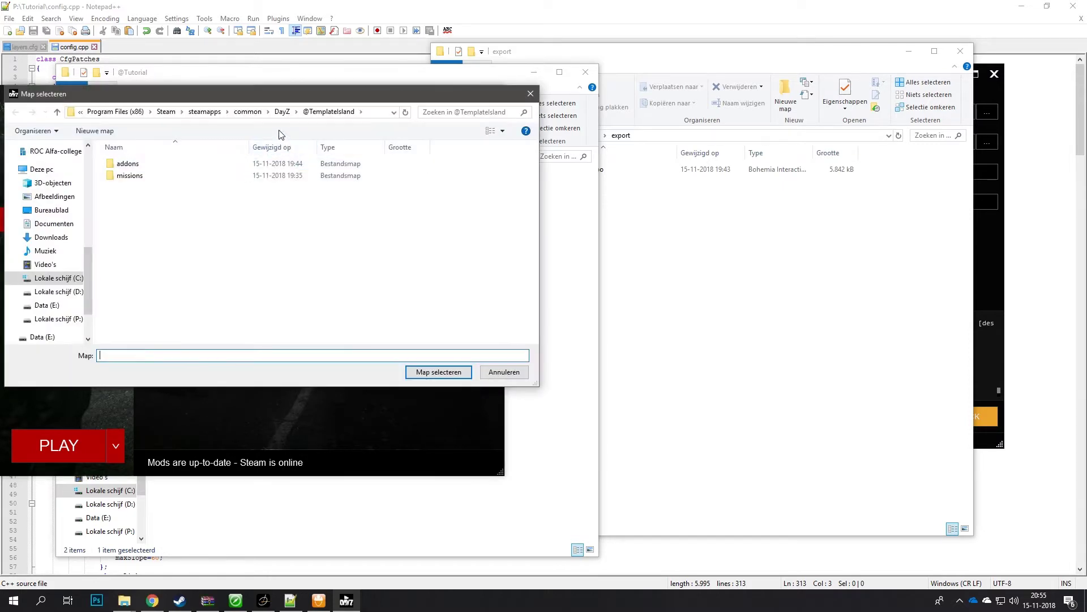
left_click(282, 116)
double_click(185, 165)
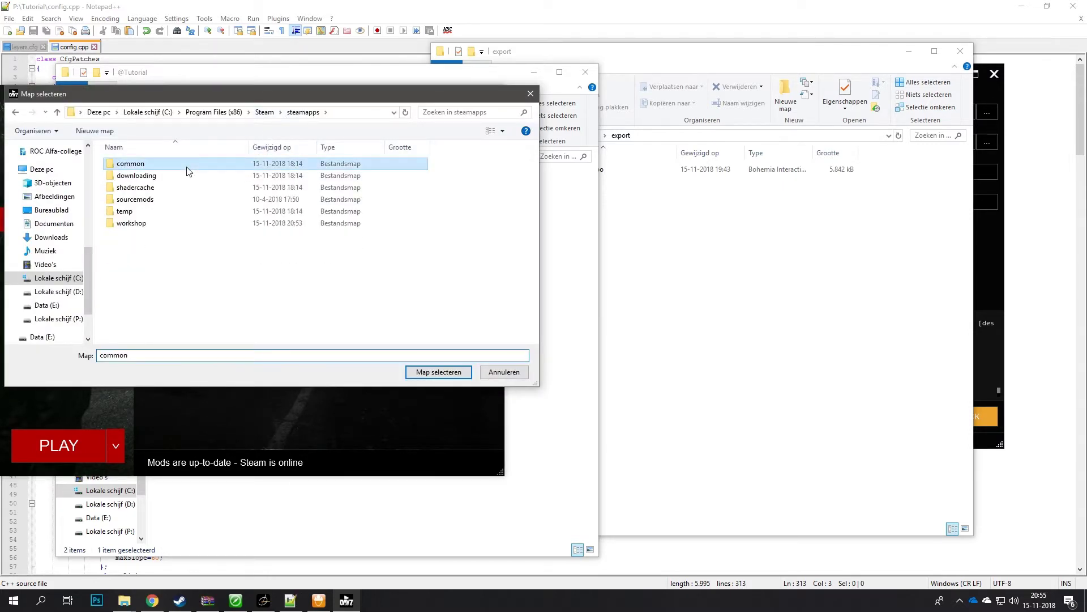
double_click(150, 212)
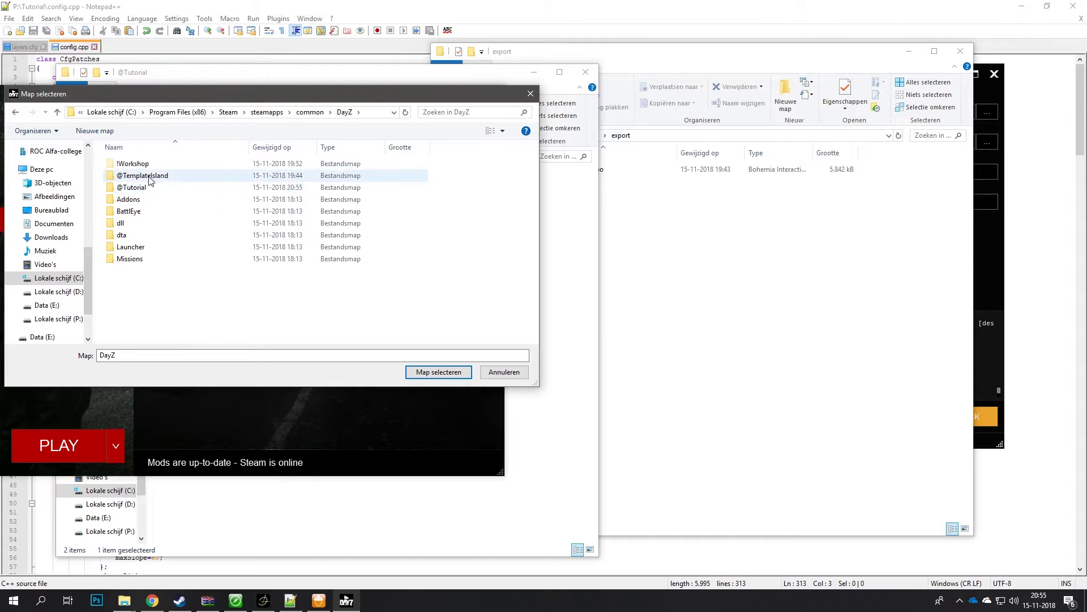
left_click(138, 188)
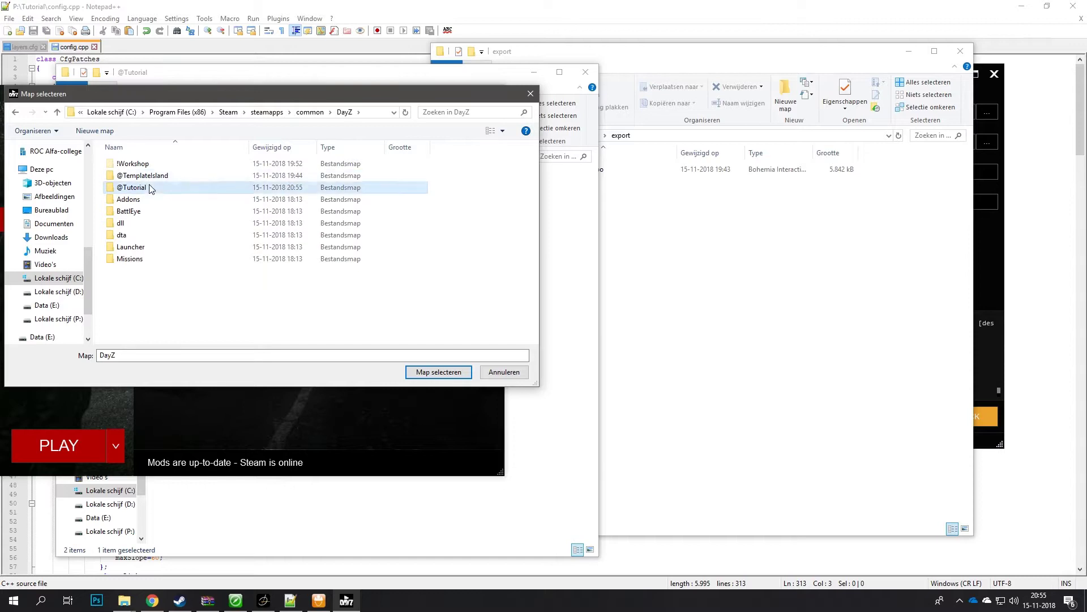
left_click(435, 372)
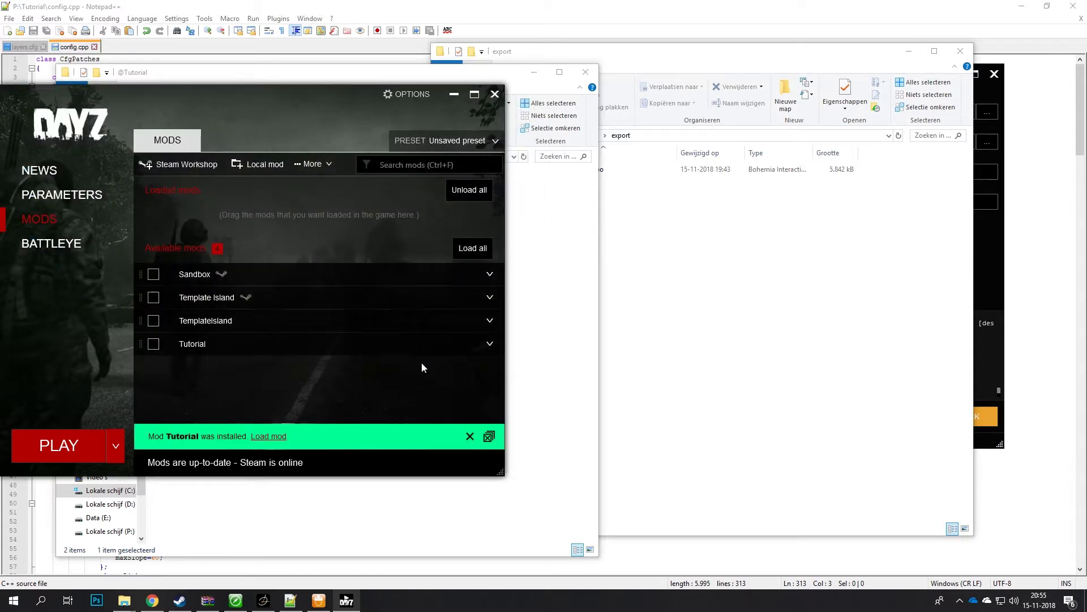
left_click(153, 344)
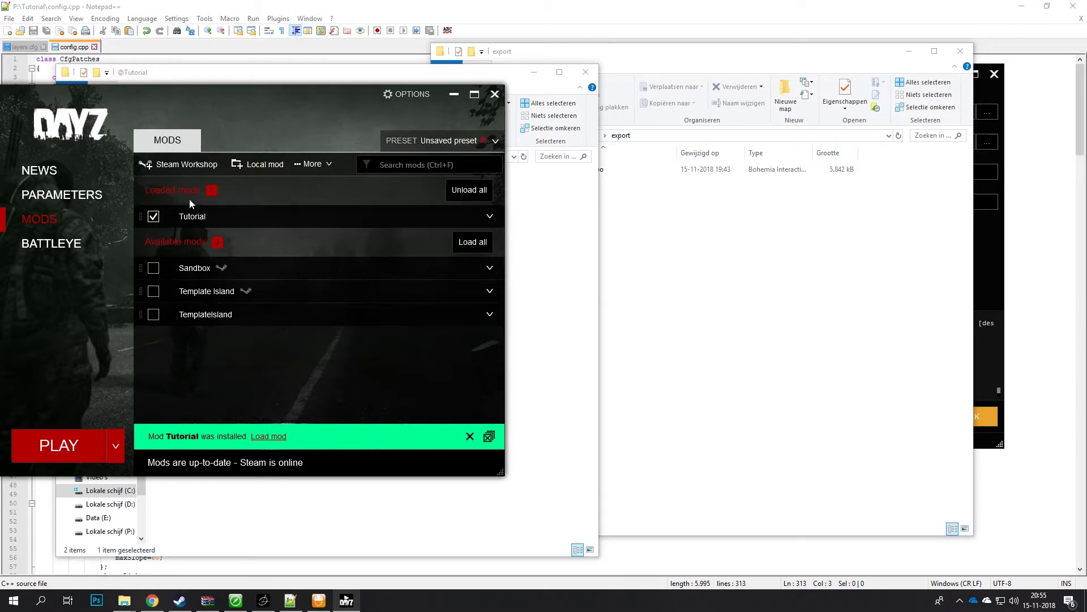
Show all launch parameters in the launcher and inspect the enabled Mission path
left_click(81, 202)
left_click(260, 140)
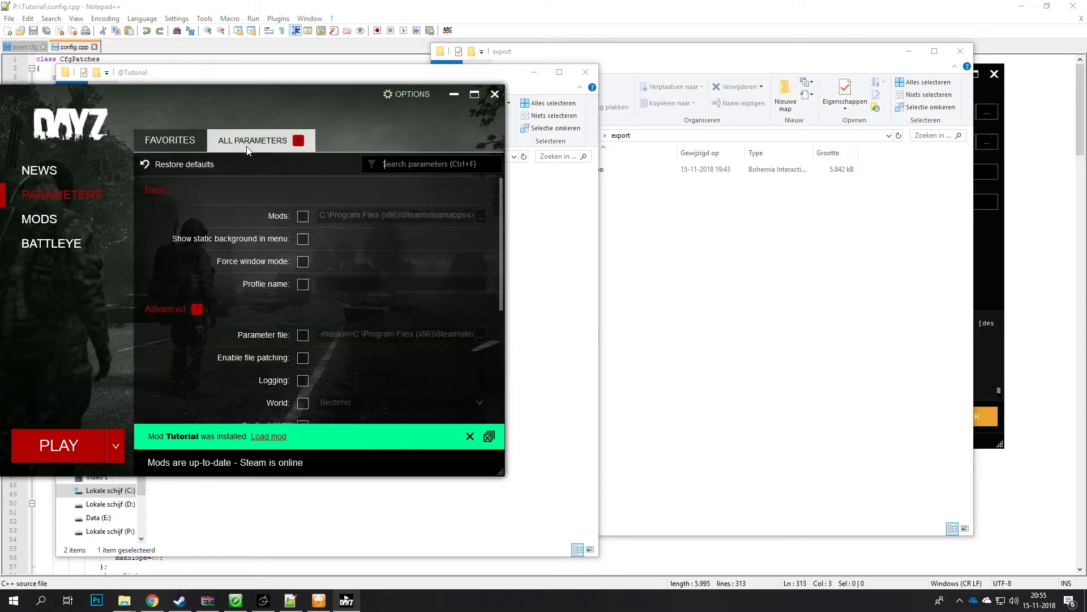
scroll(324, 240, "down", 5)
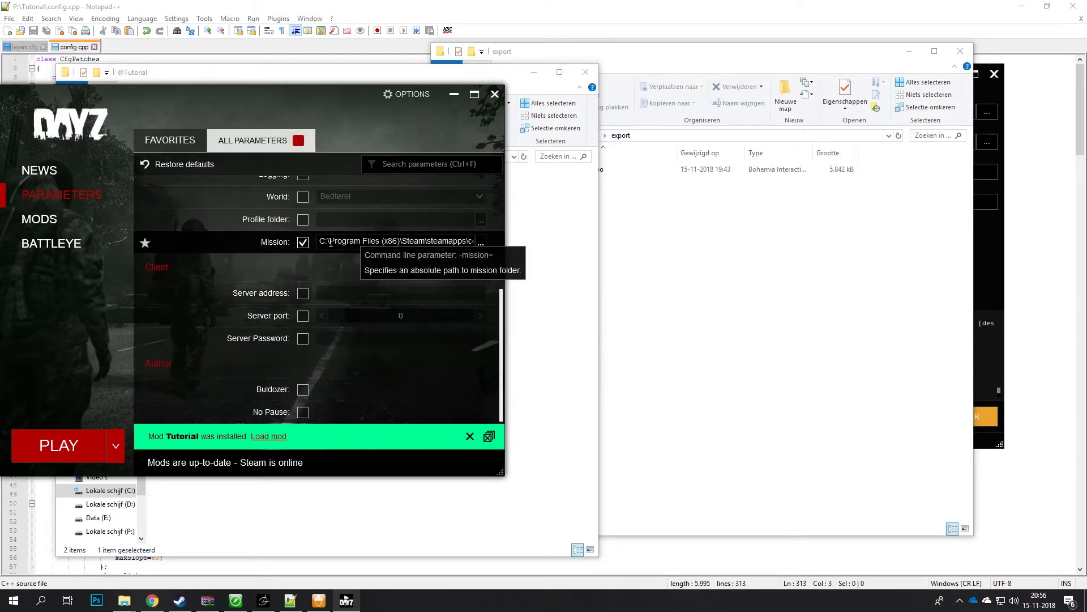
left_click_drag(321, 244, 492, 247)
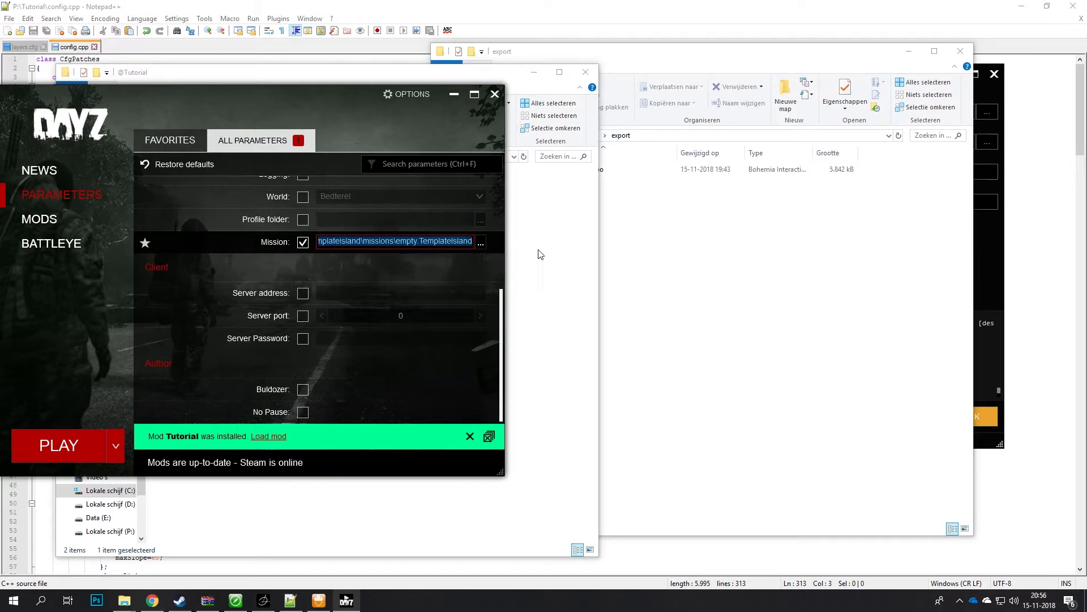
left_click(465, 243)
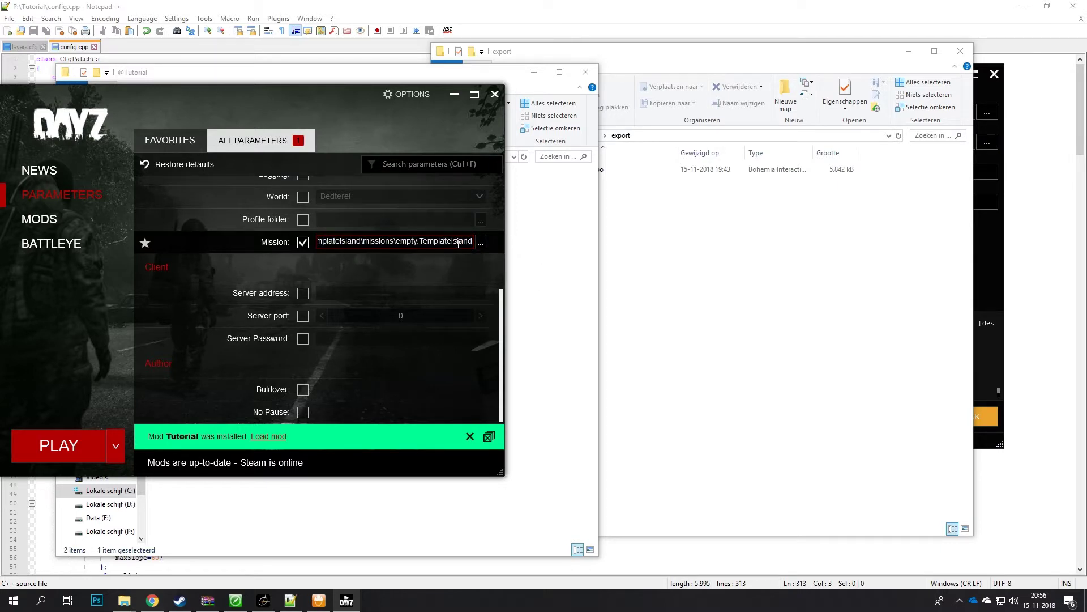
left_click(517, 250)
double_click(328, 201)
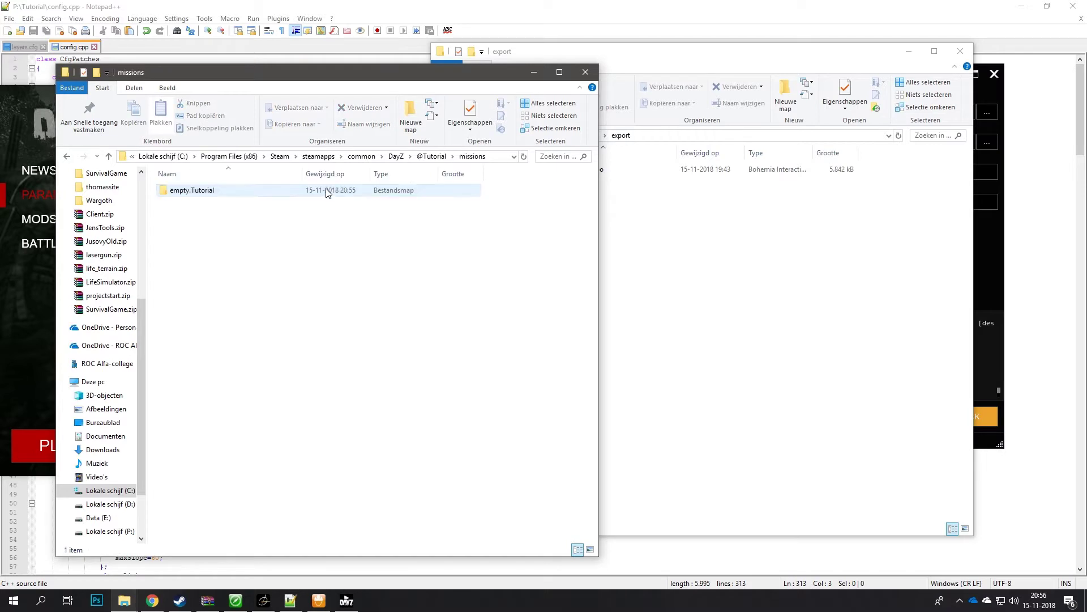
double_click(316, 189)
left_click(507, 156)
key("ctrl+c")
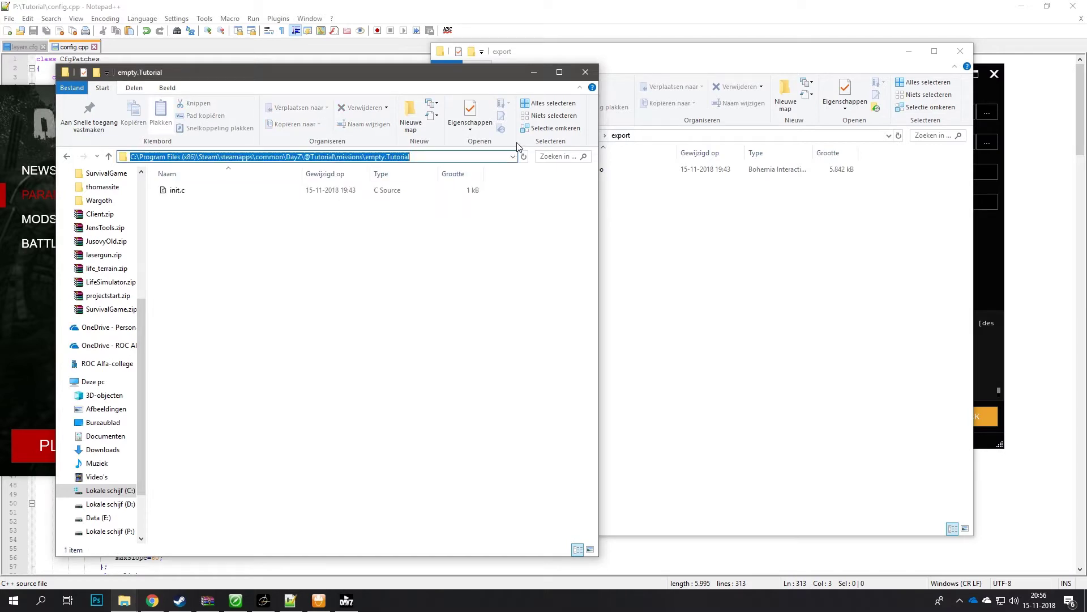
left_click(534, 72)
key("ctrl+a")
key("ctrl+v")
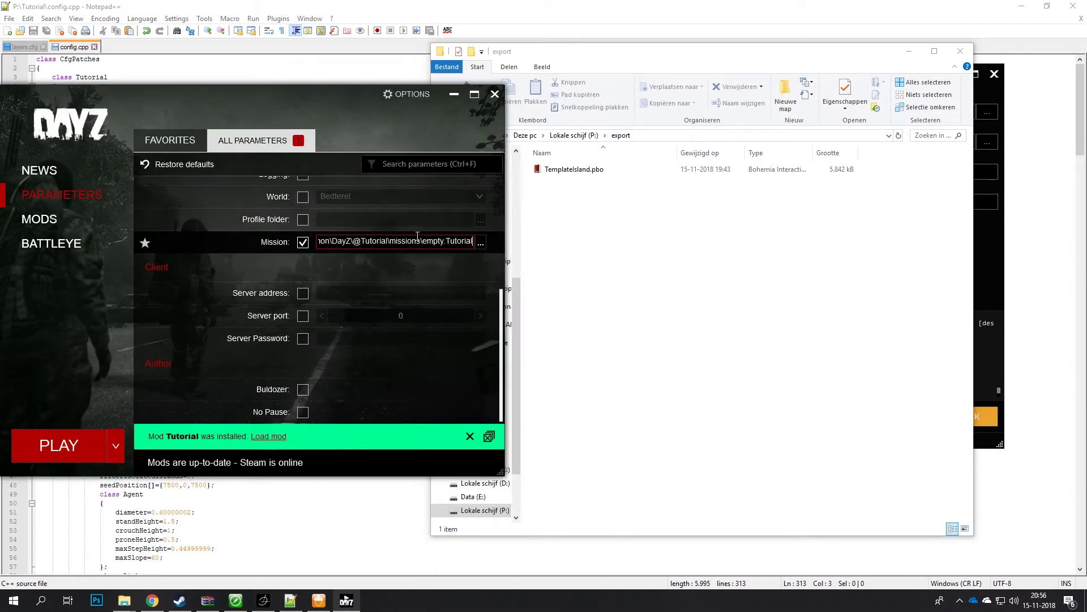
Launch DayZ with the Tutorial mod and switch the character to first-person view on the terrain
left_click(170, 141)
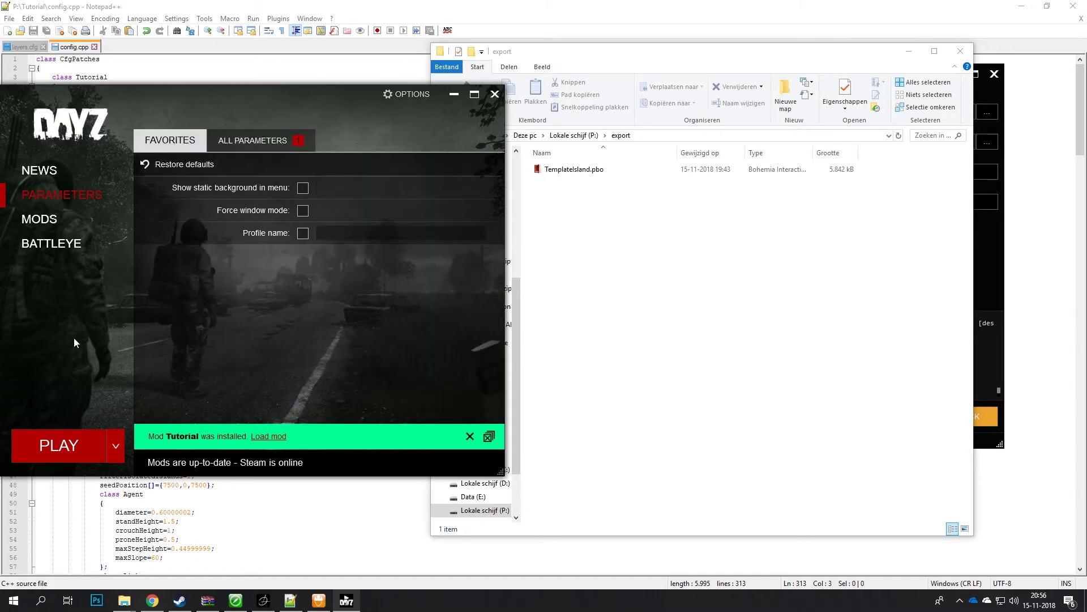
left_click(88, 447)
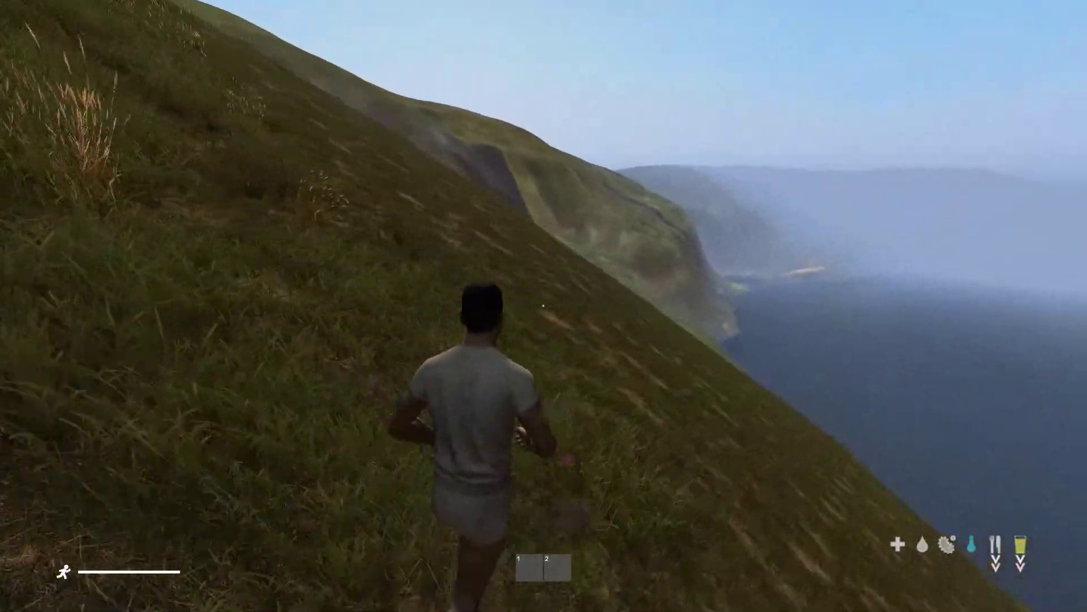
key("v")
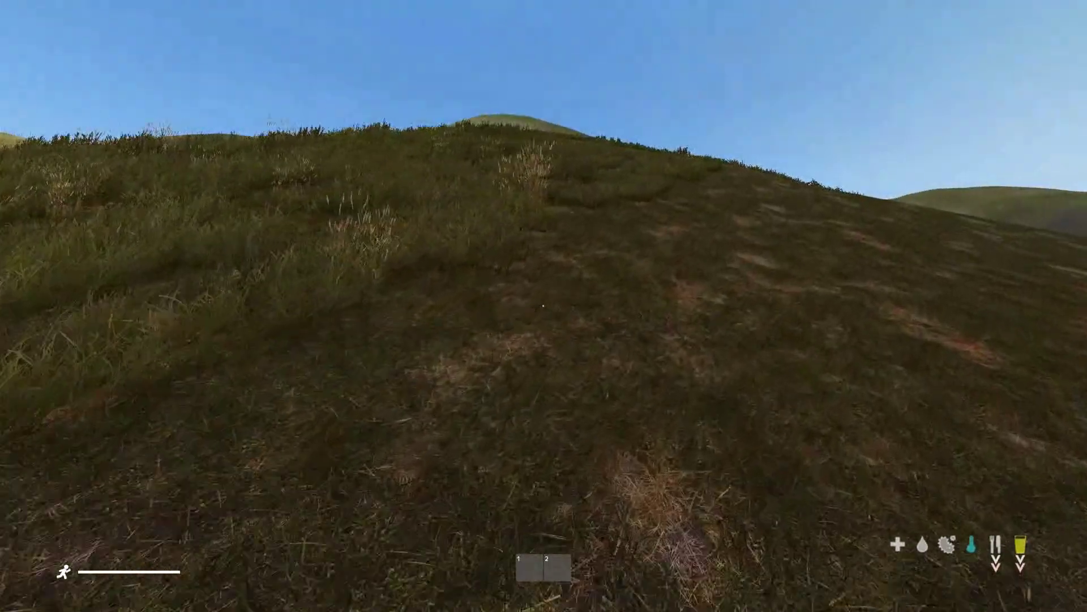